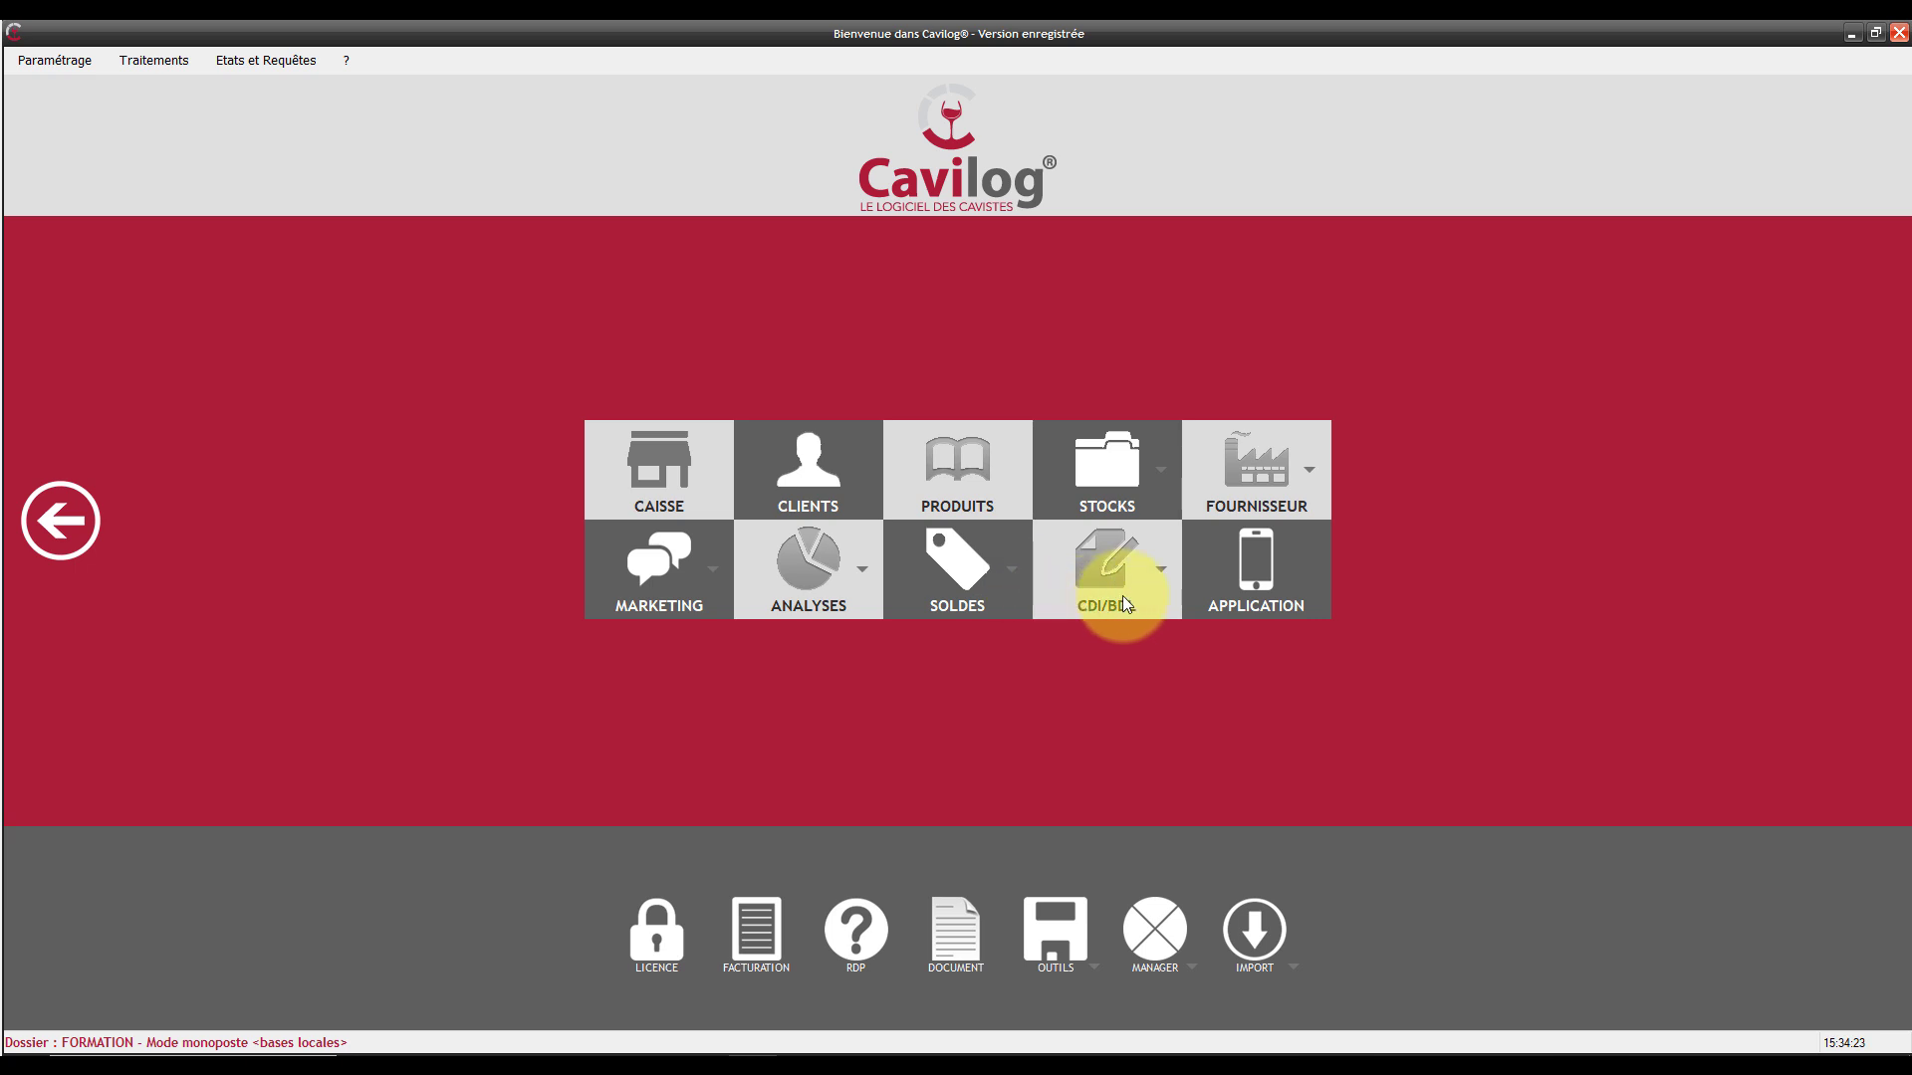
pyautogui.click(1155, 564)
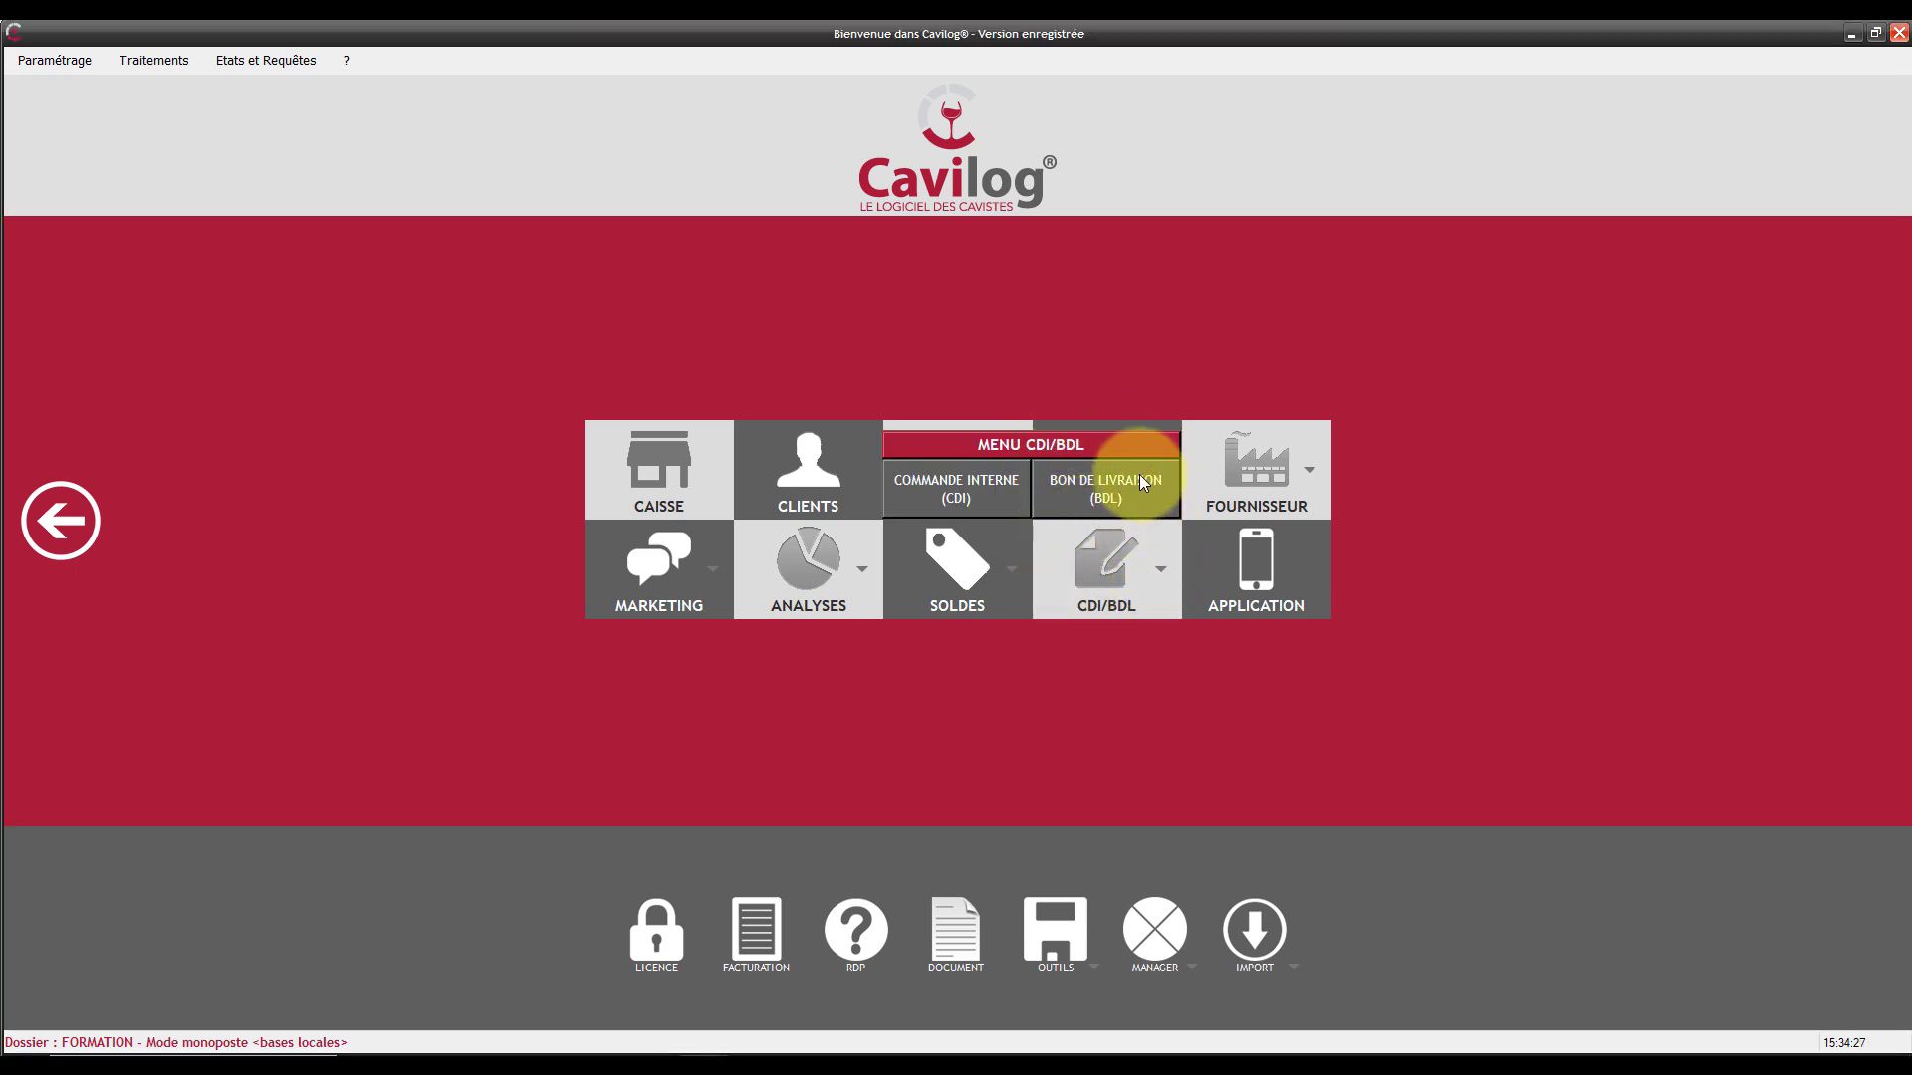
pyautogui.click(1035, 691)
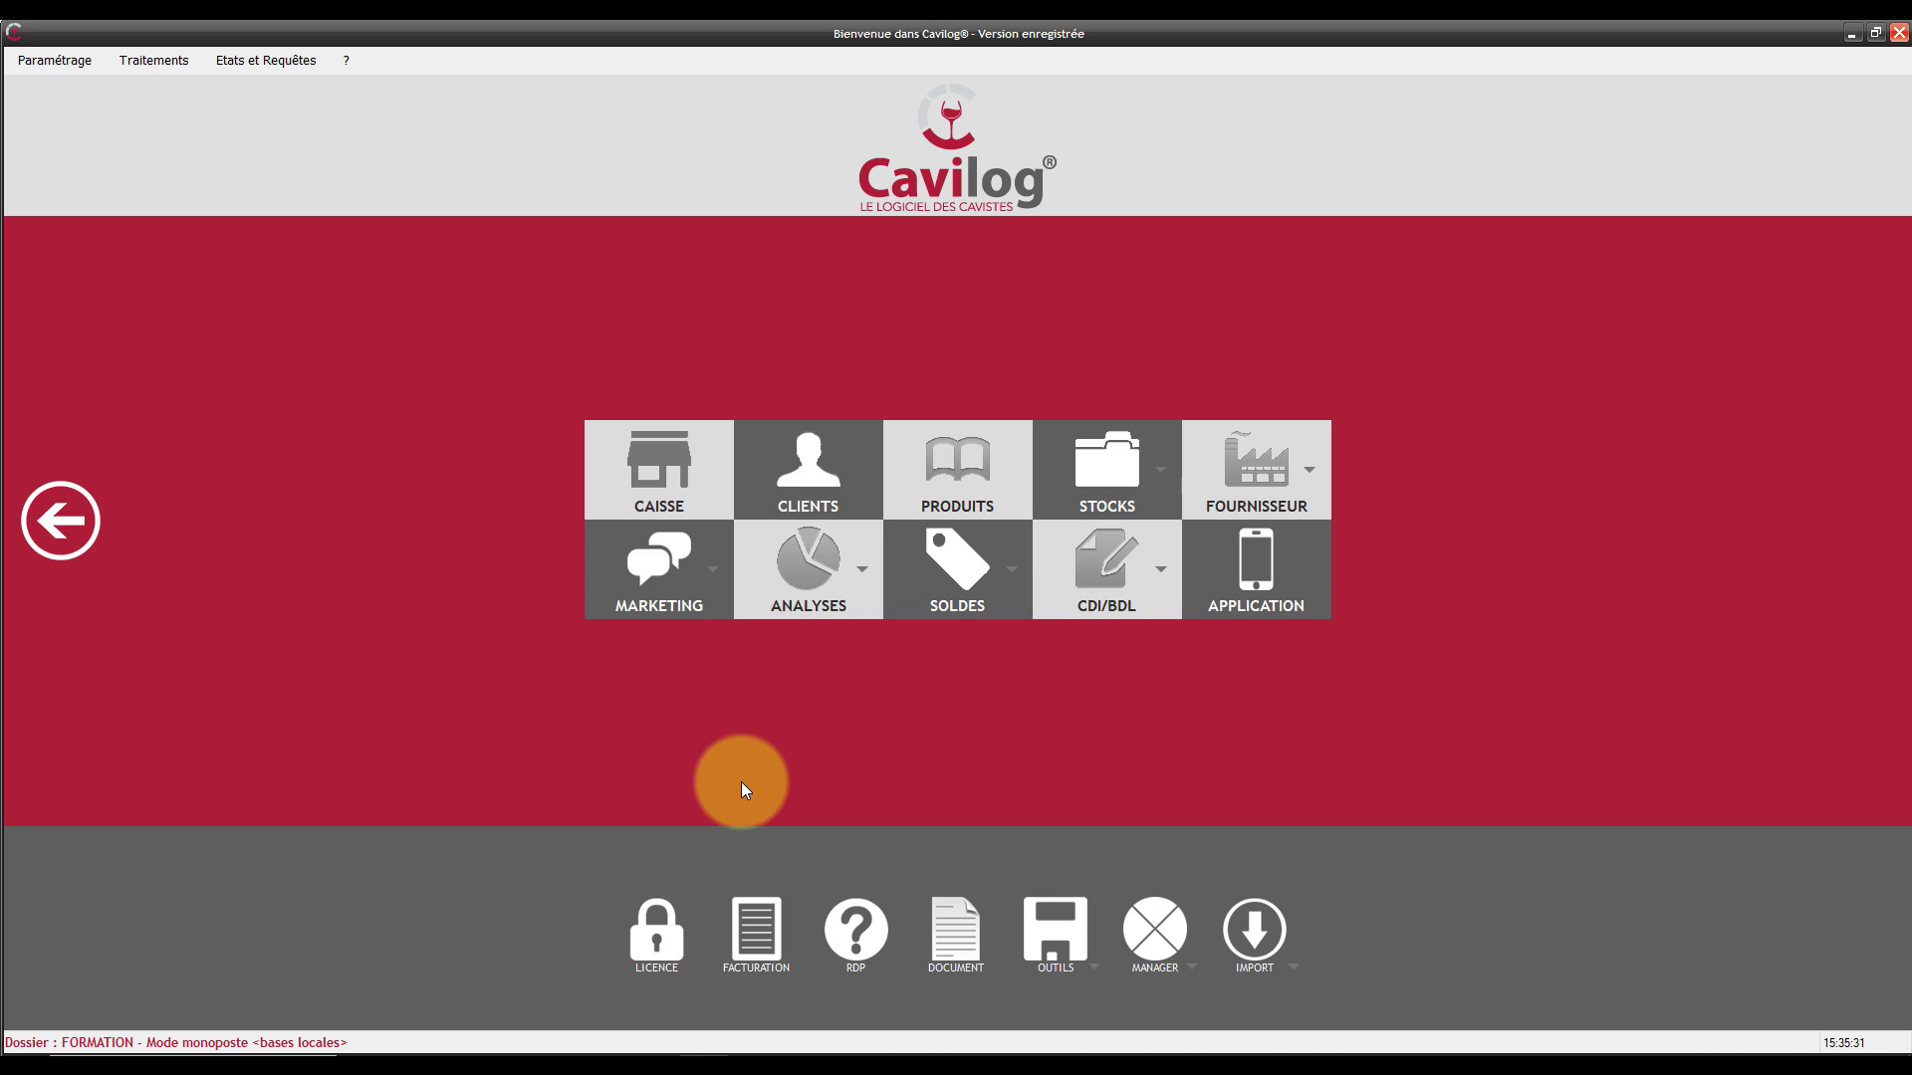
# - Open the cash register and assign the ticket to the fourth customer in the customer list
pyautogui.click(633, 451)
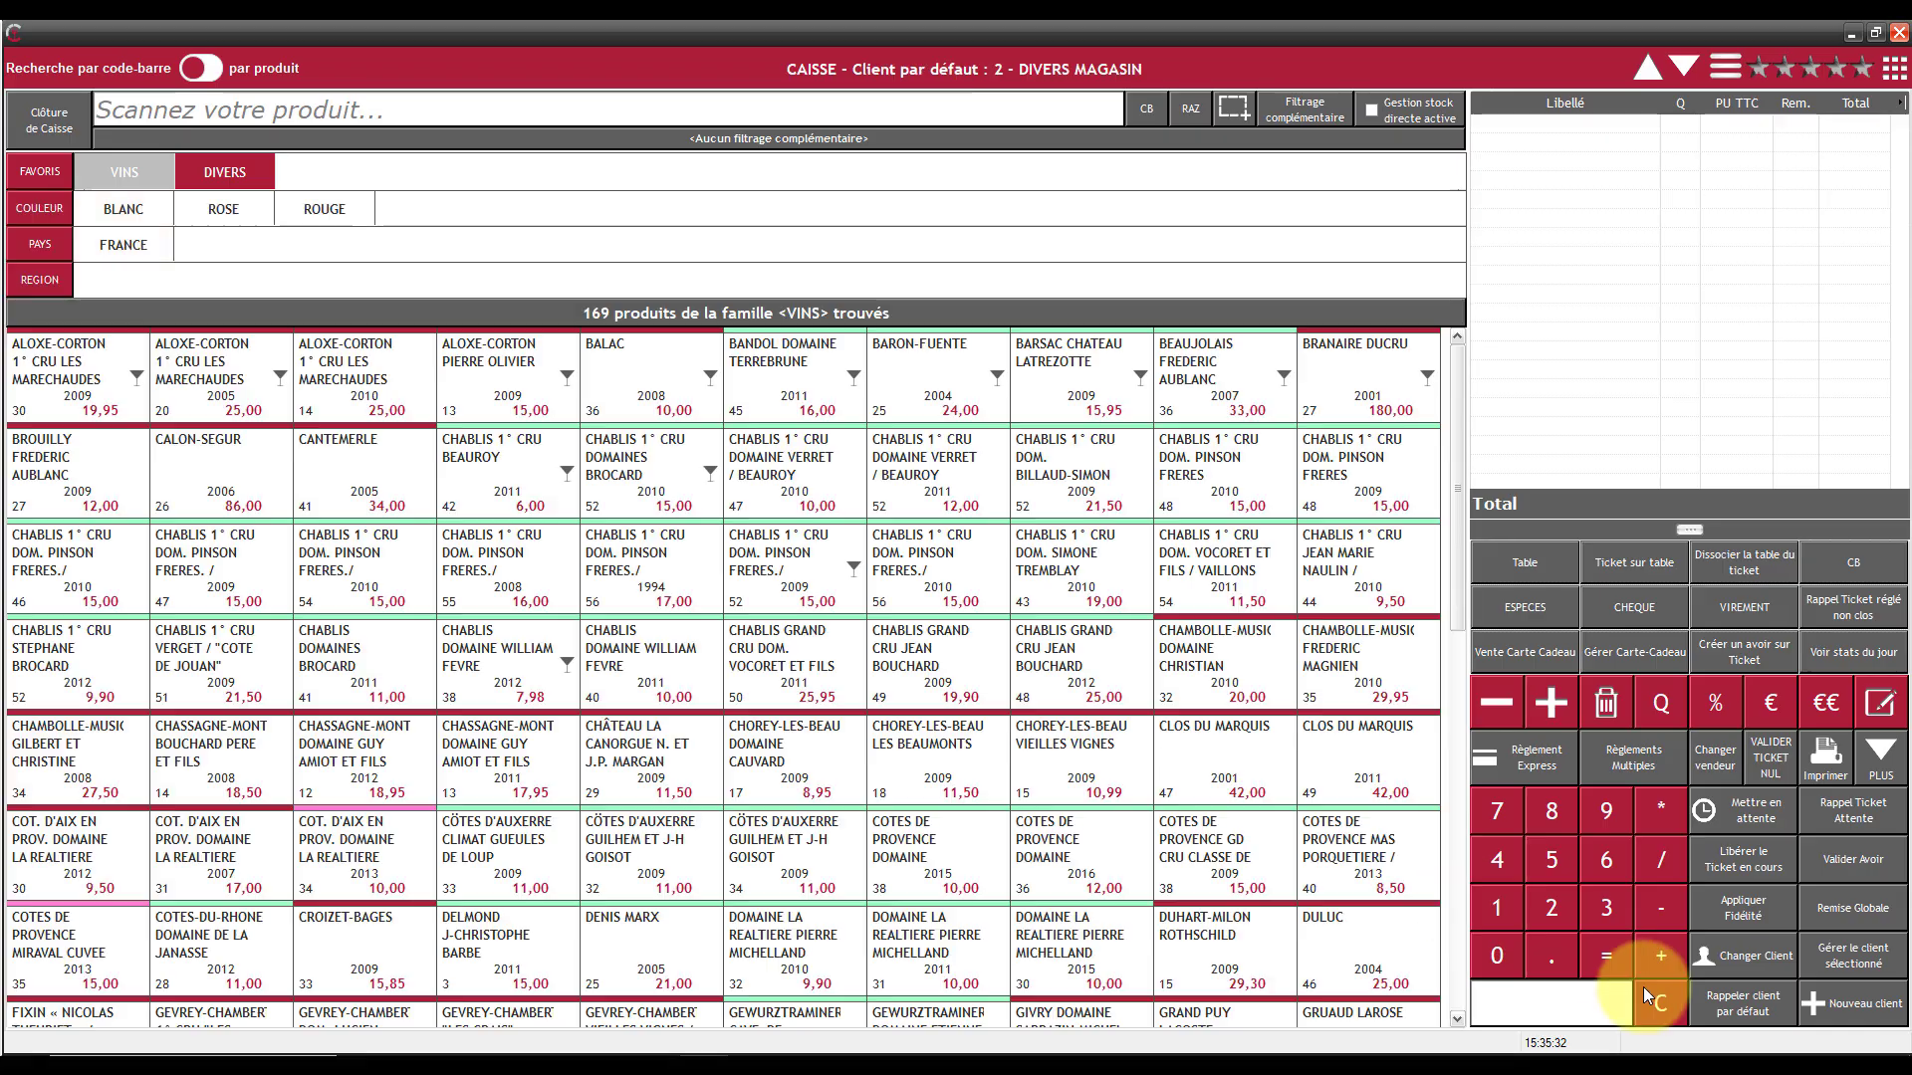
pyautogui.click(1709, 952)
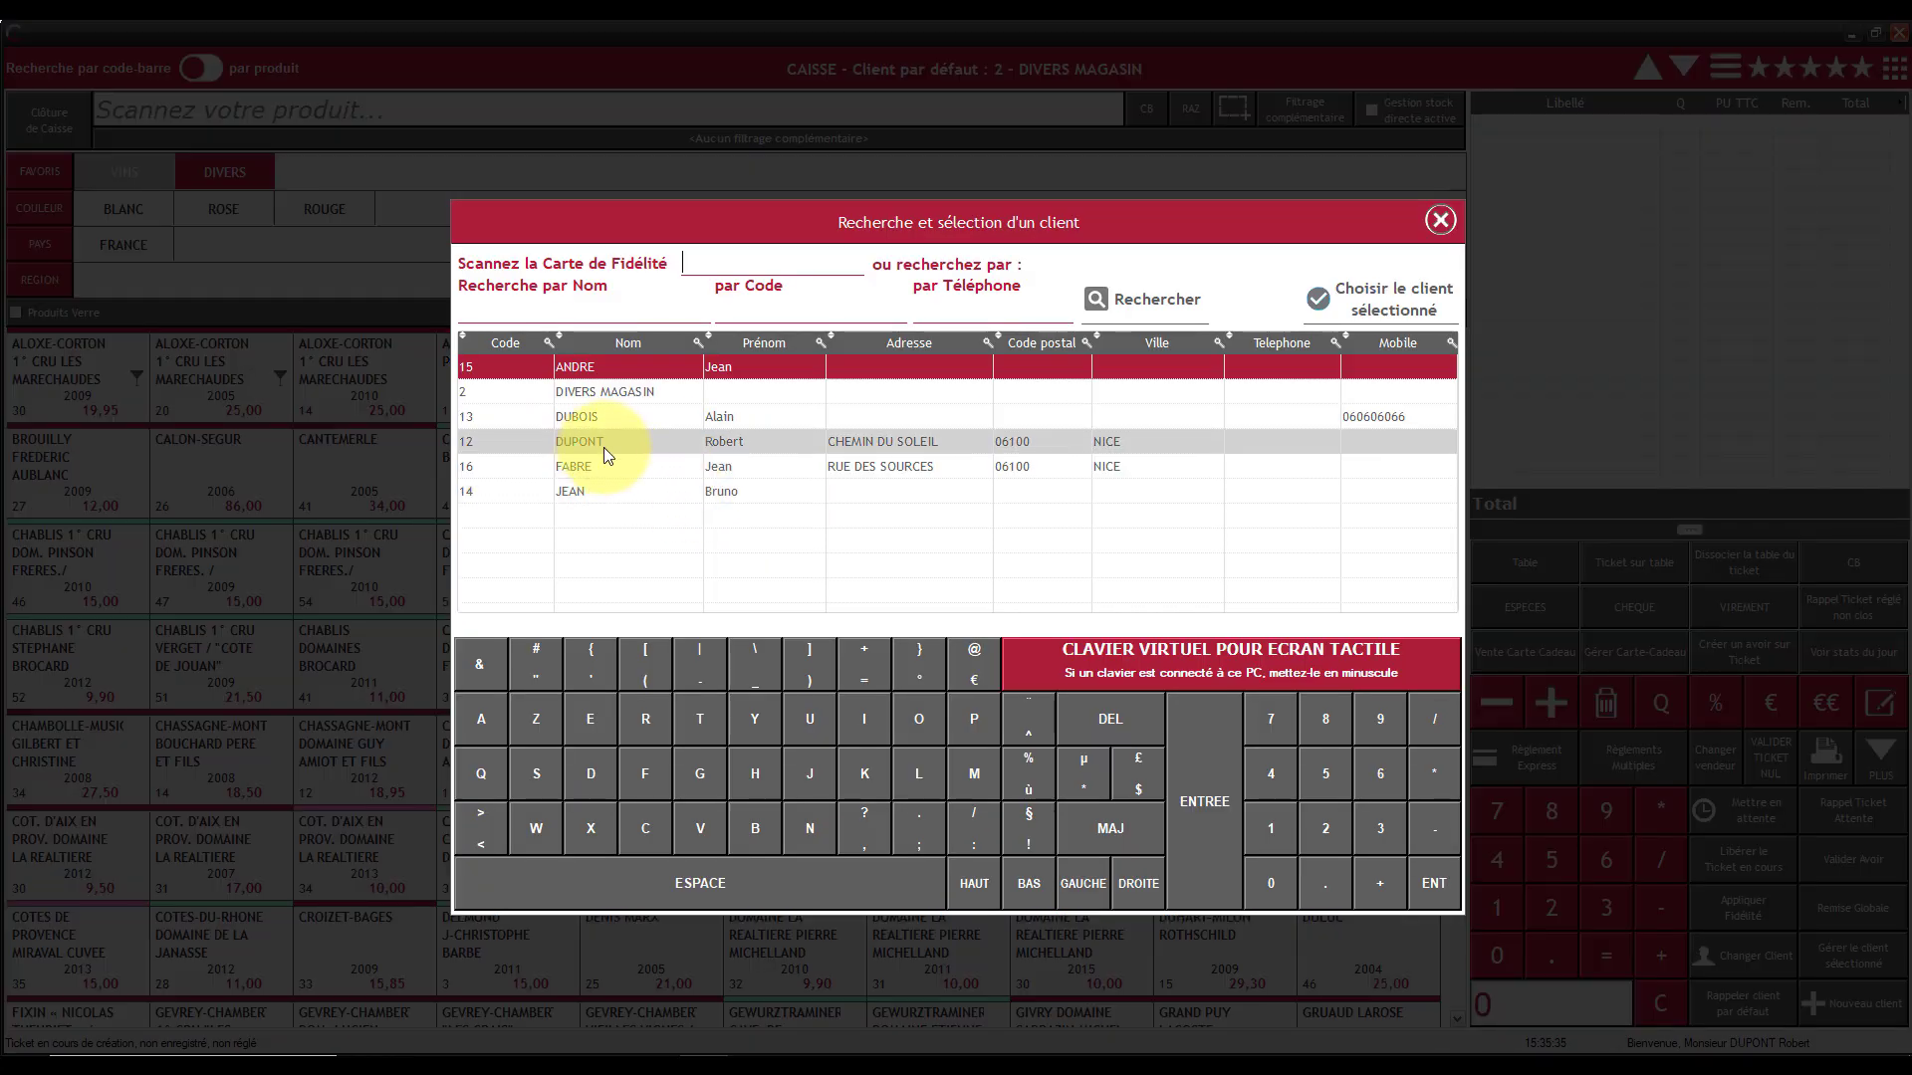
pyautogui.doubleClick(601, 442)
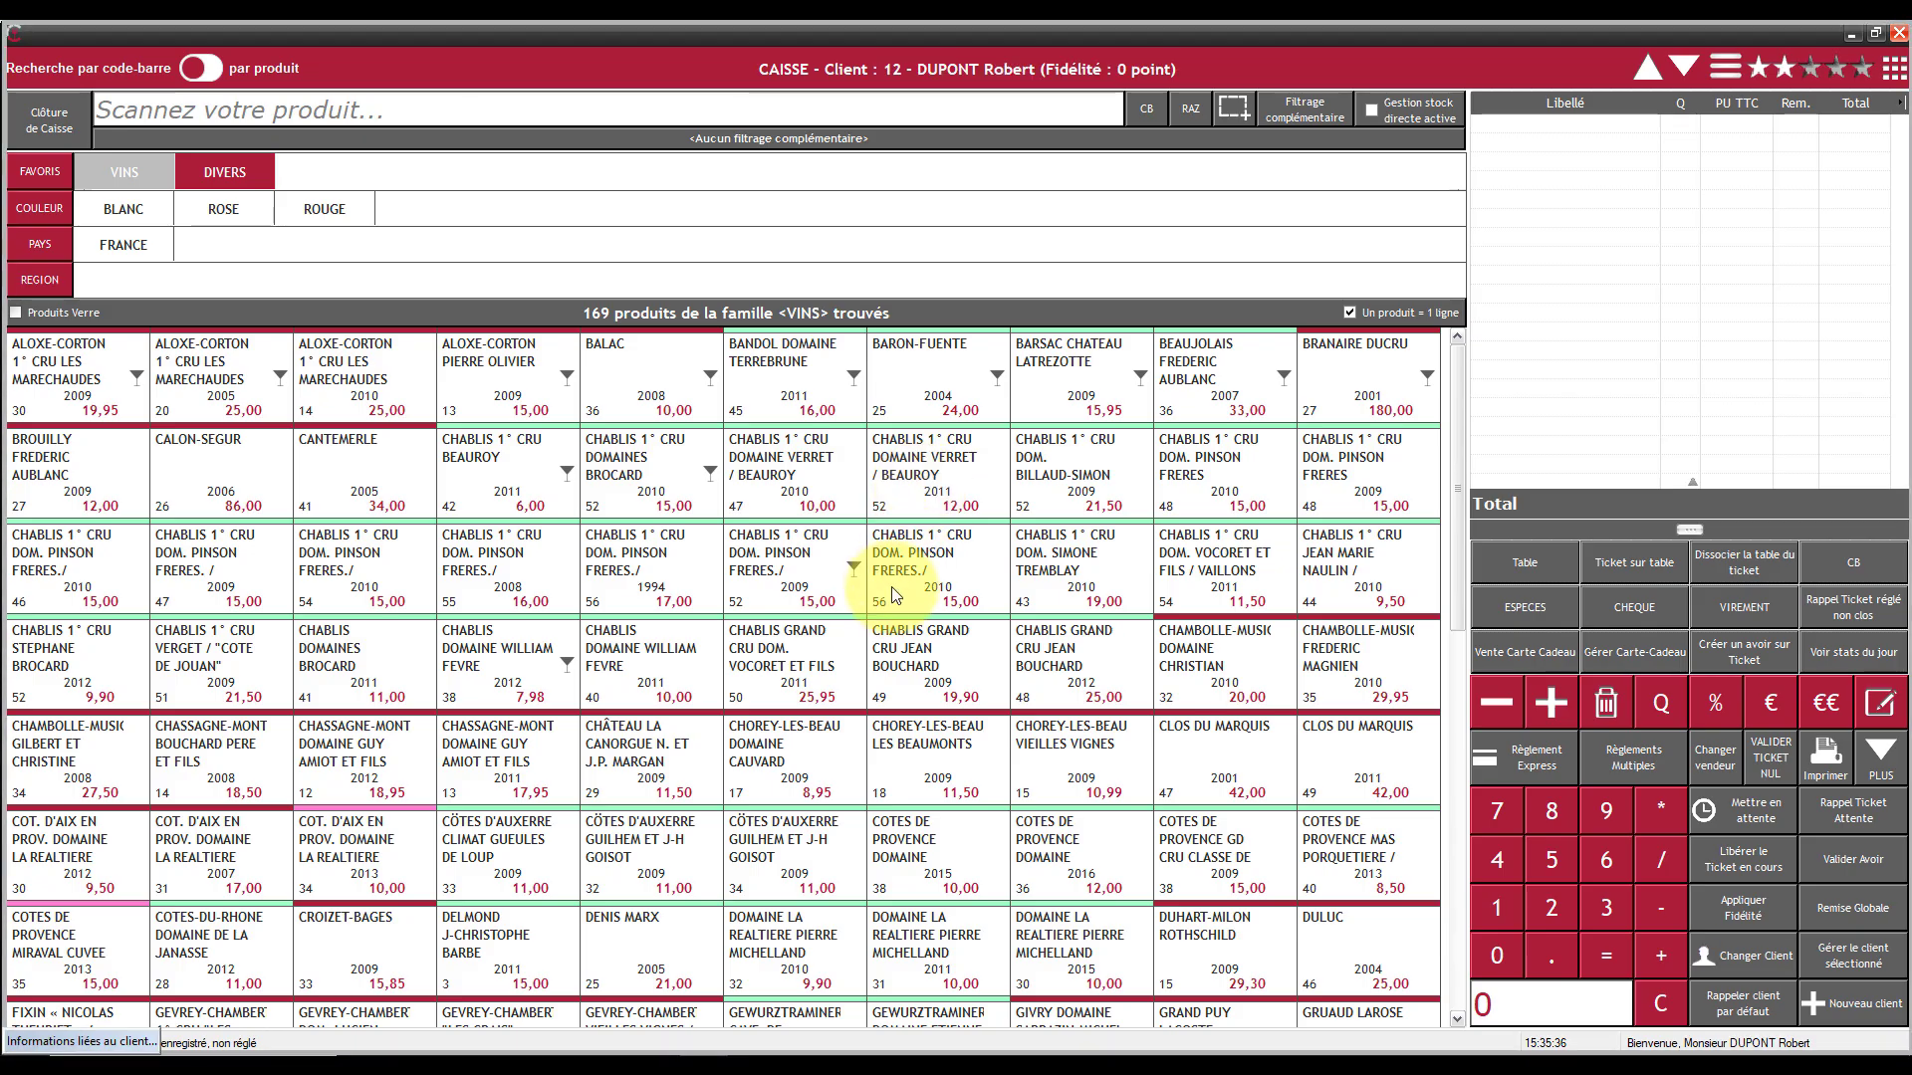
# - Add Chablis Pinson Vaugiraut, Chablis Verret Beauroy 2011 and Chablis Grand Cru Bouchard Bougros, and put the ticket on the customer's account
pyautogui.click(941, 565)
pyautogui.click(931, 463)
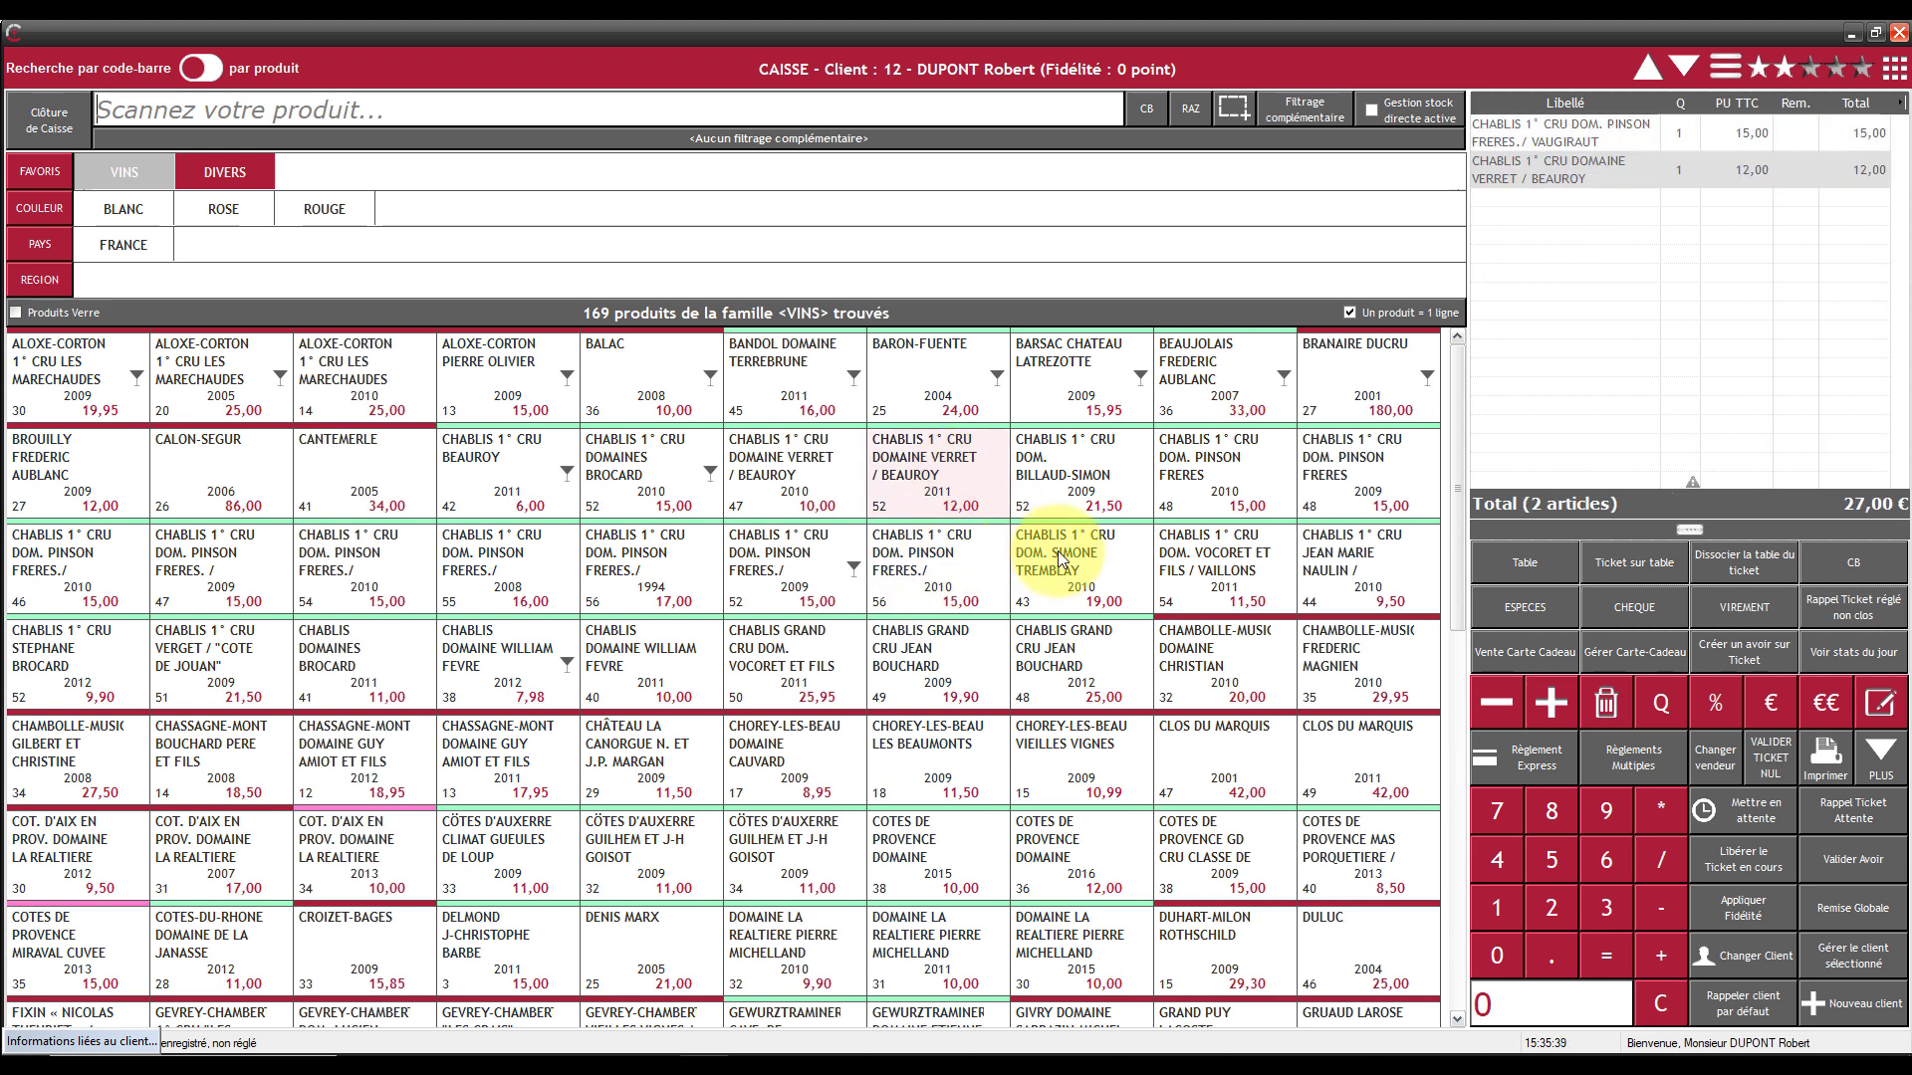
pyautogui.click(1064, 677)
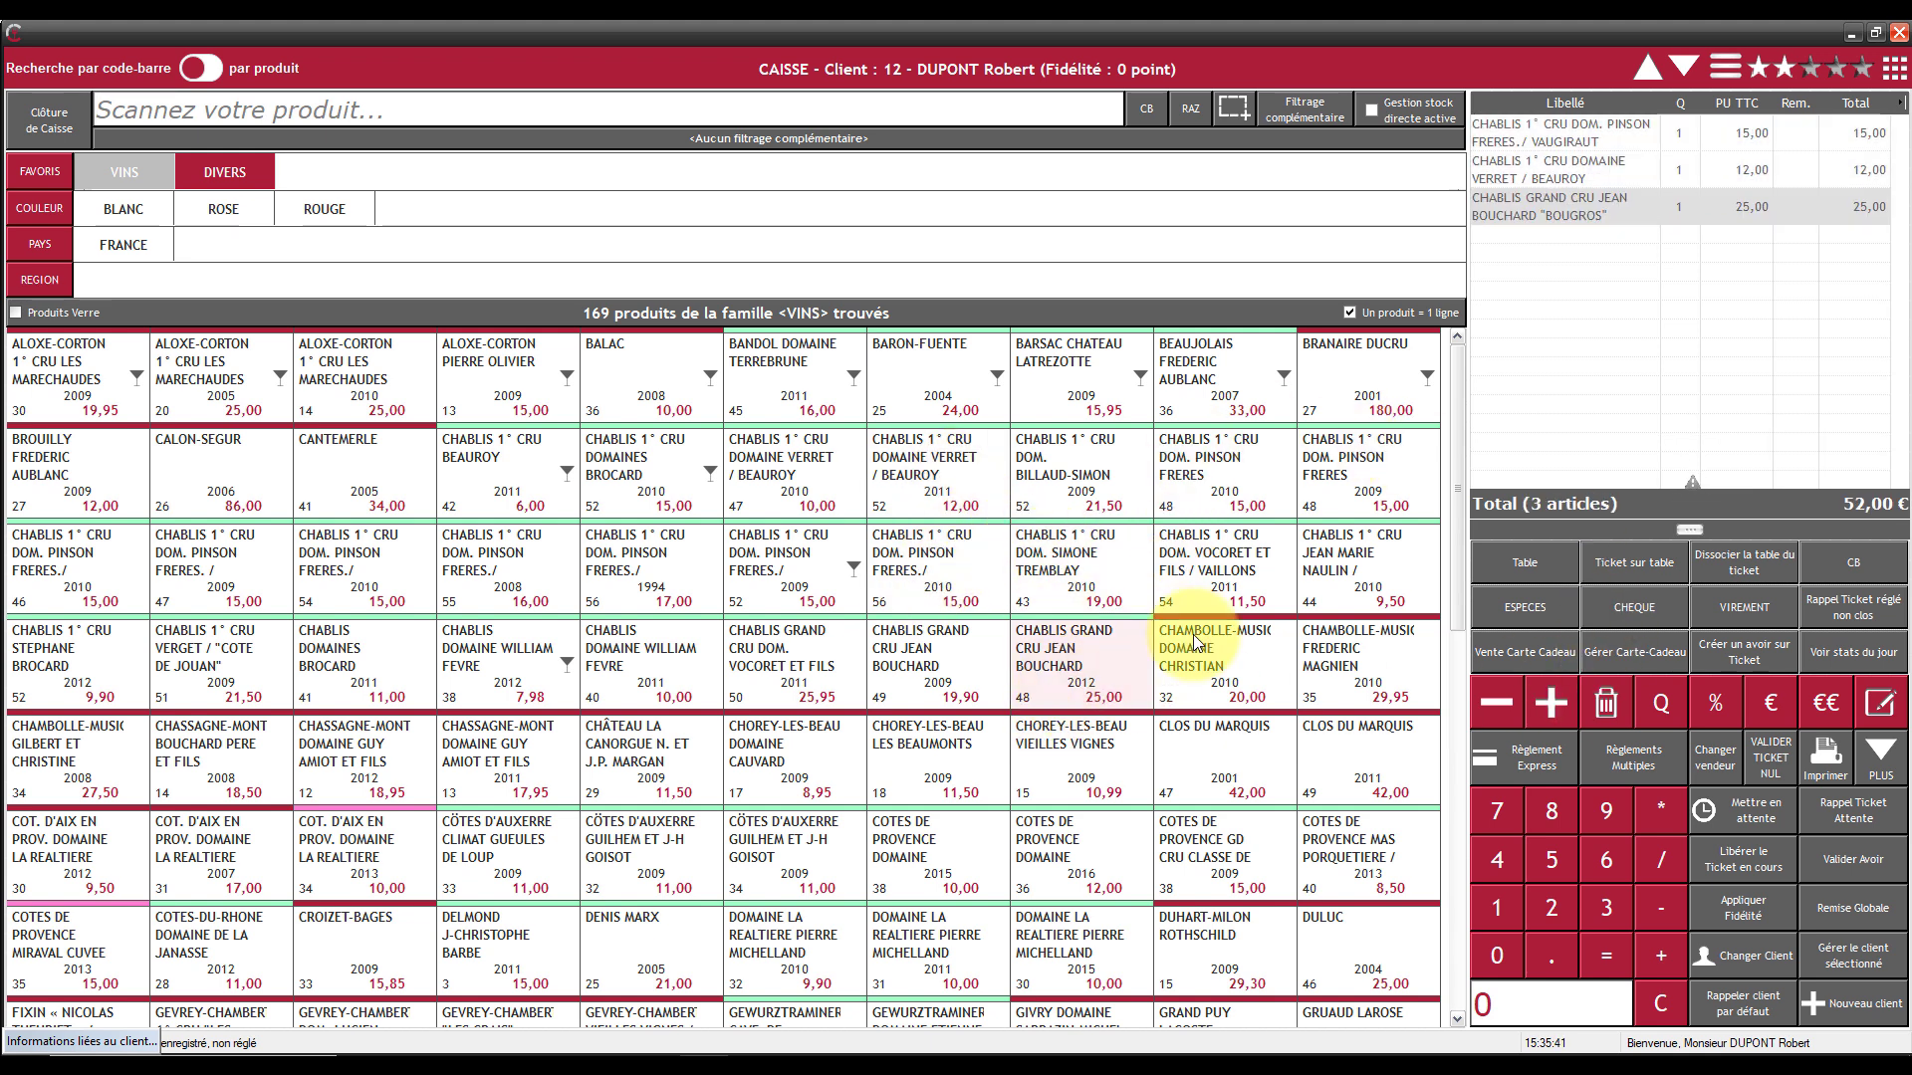
pyautogui.click(1542, 755)
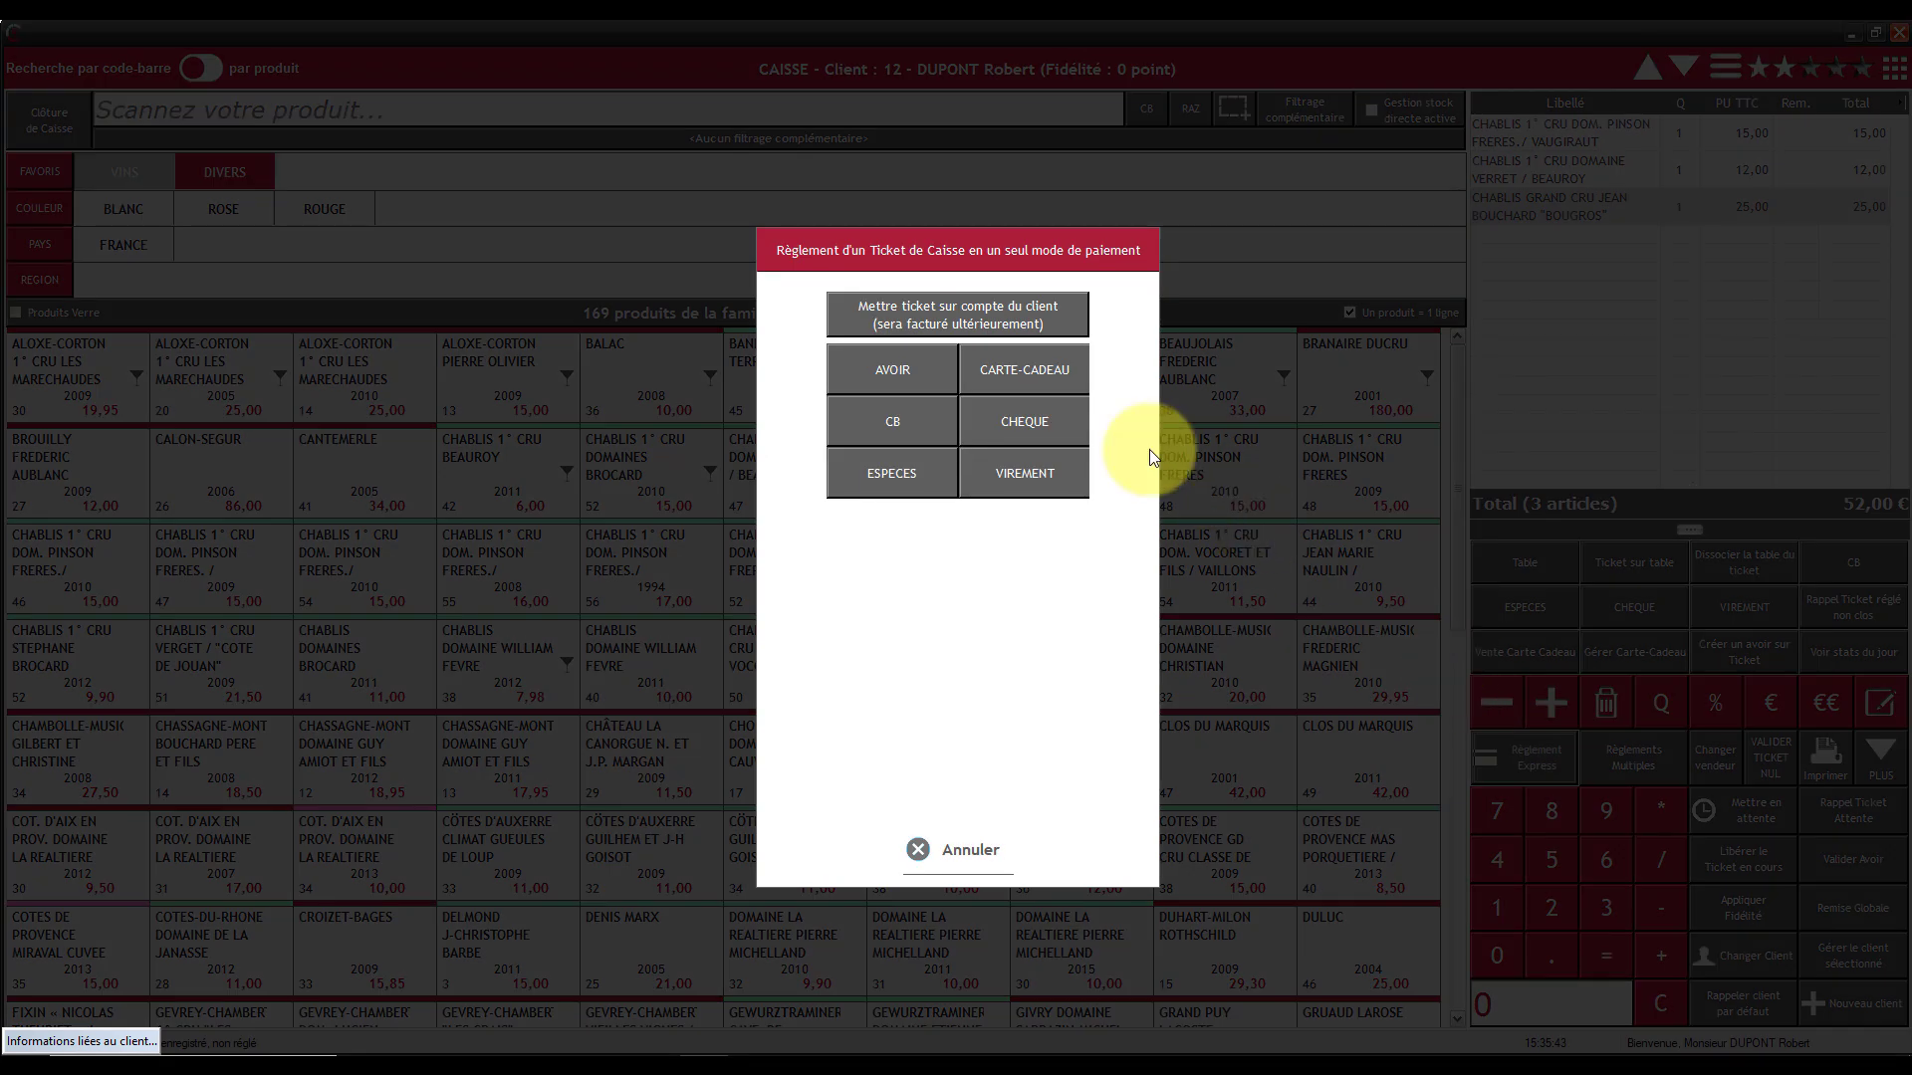
pyautogui.click(962, 313)
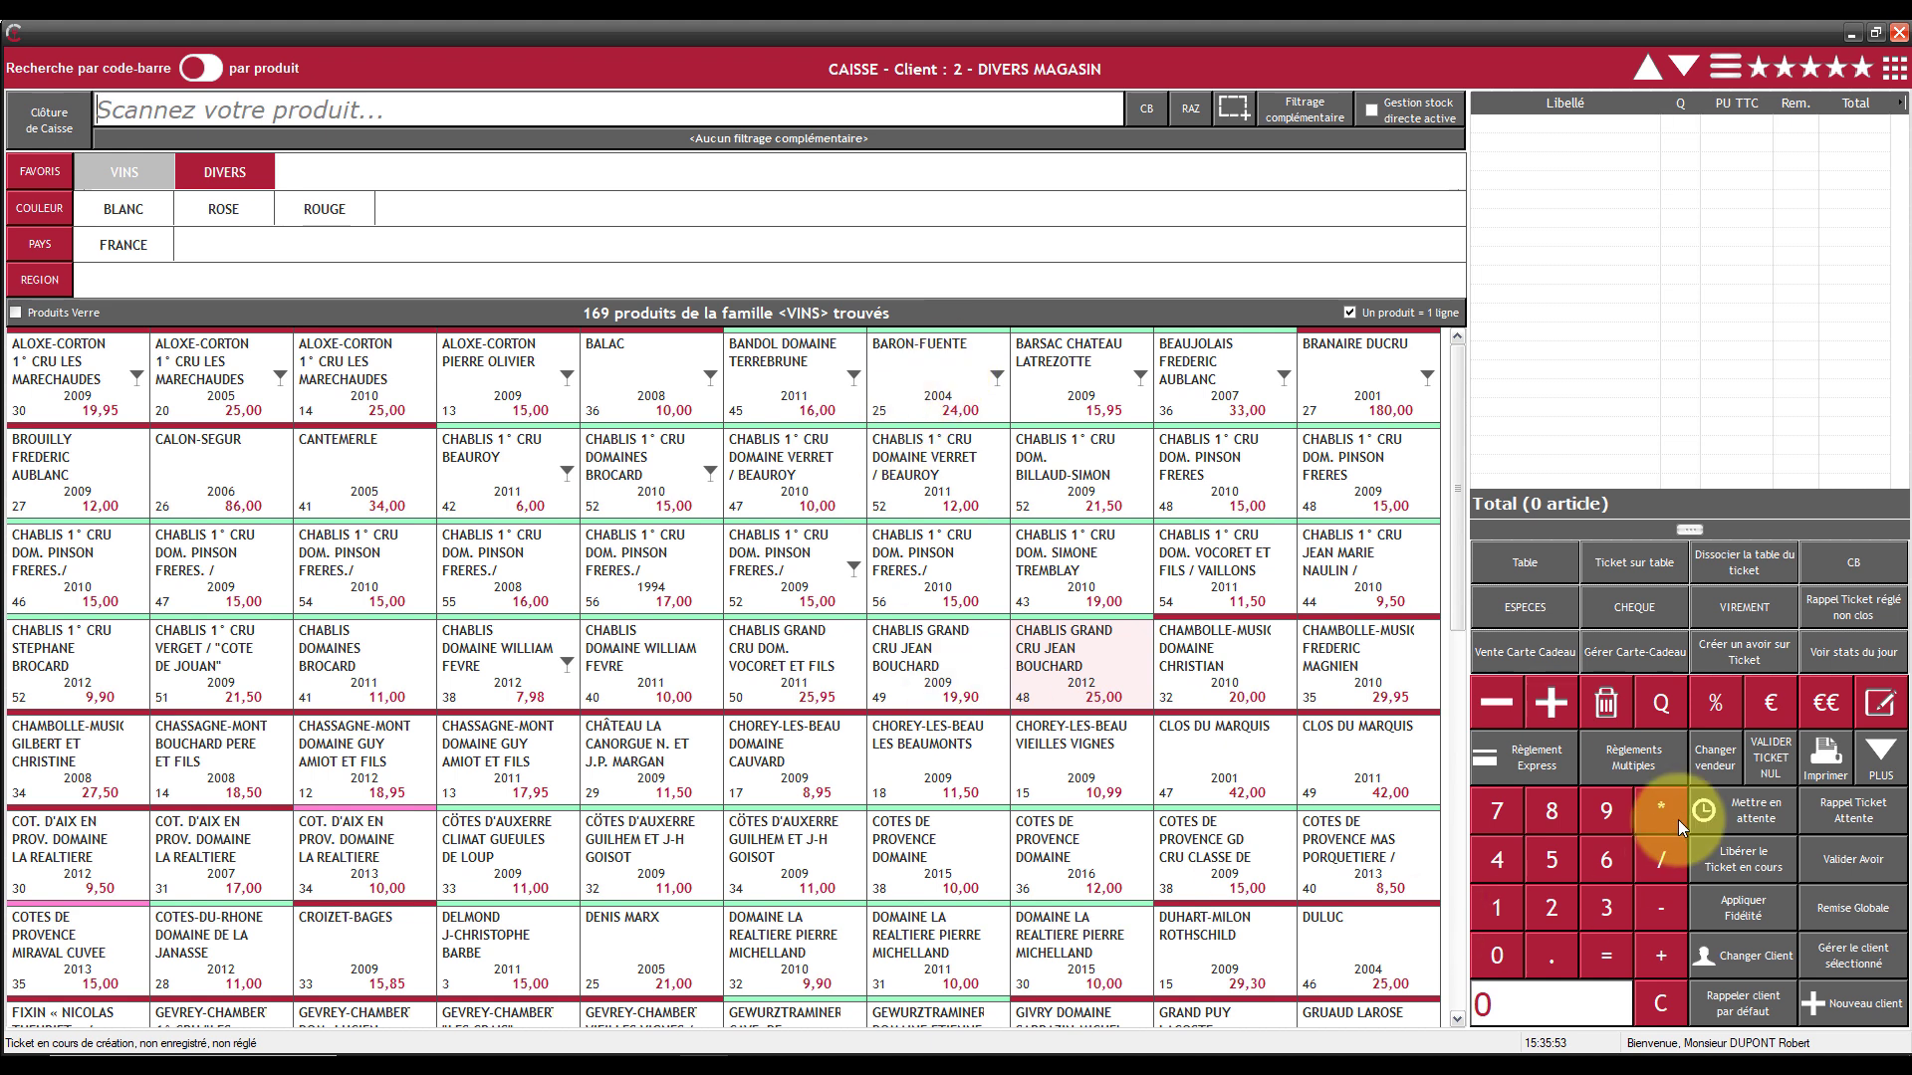
# - Create a ticket for the same customer with Chorey-les-Beaune Cauvard, Côtes d'Auxerre Goisot, Château La Canorgue, Côtes d'Auxerre Gueules de Loup and Chassagne-Montrachet Amiot 2011
pyautogui.click(1736, 962)
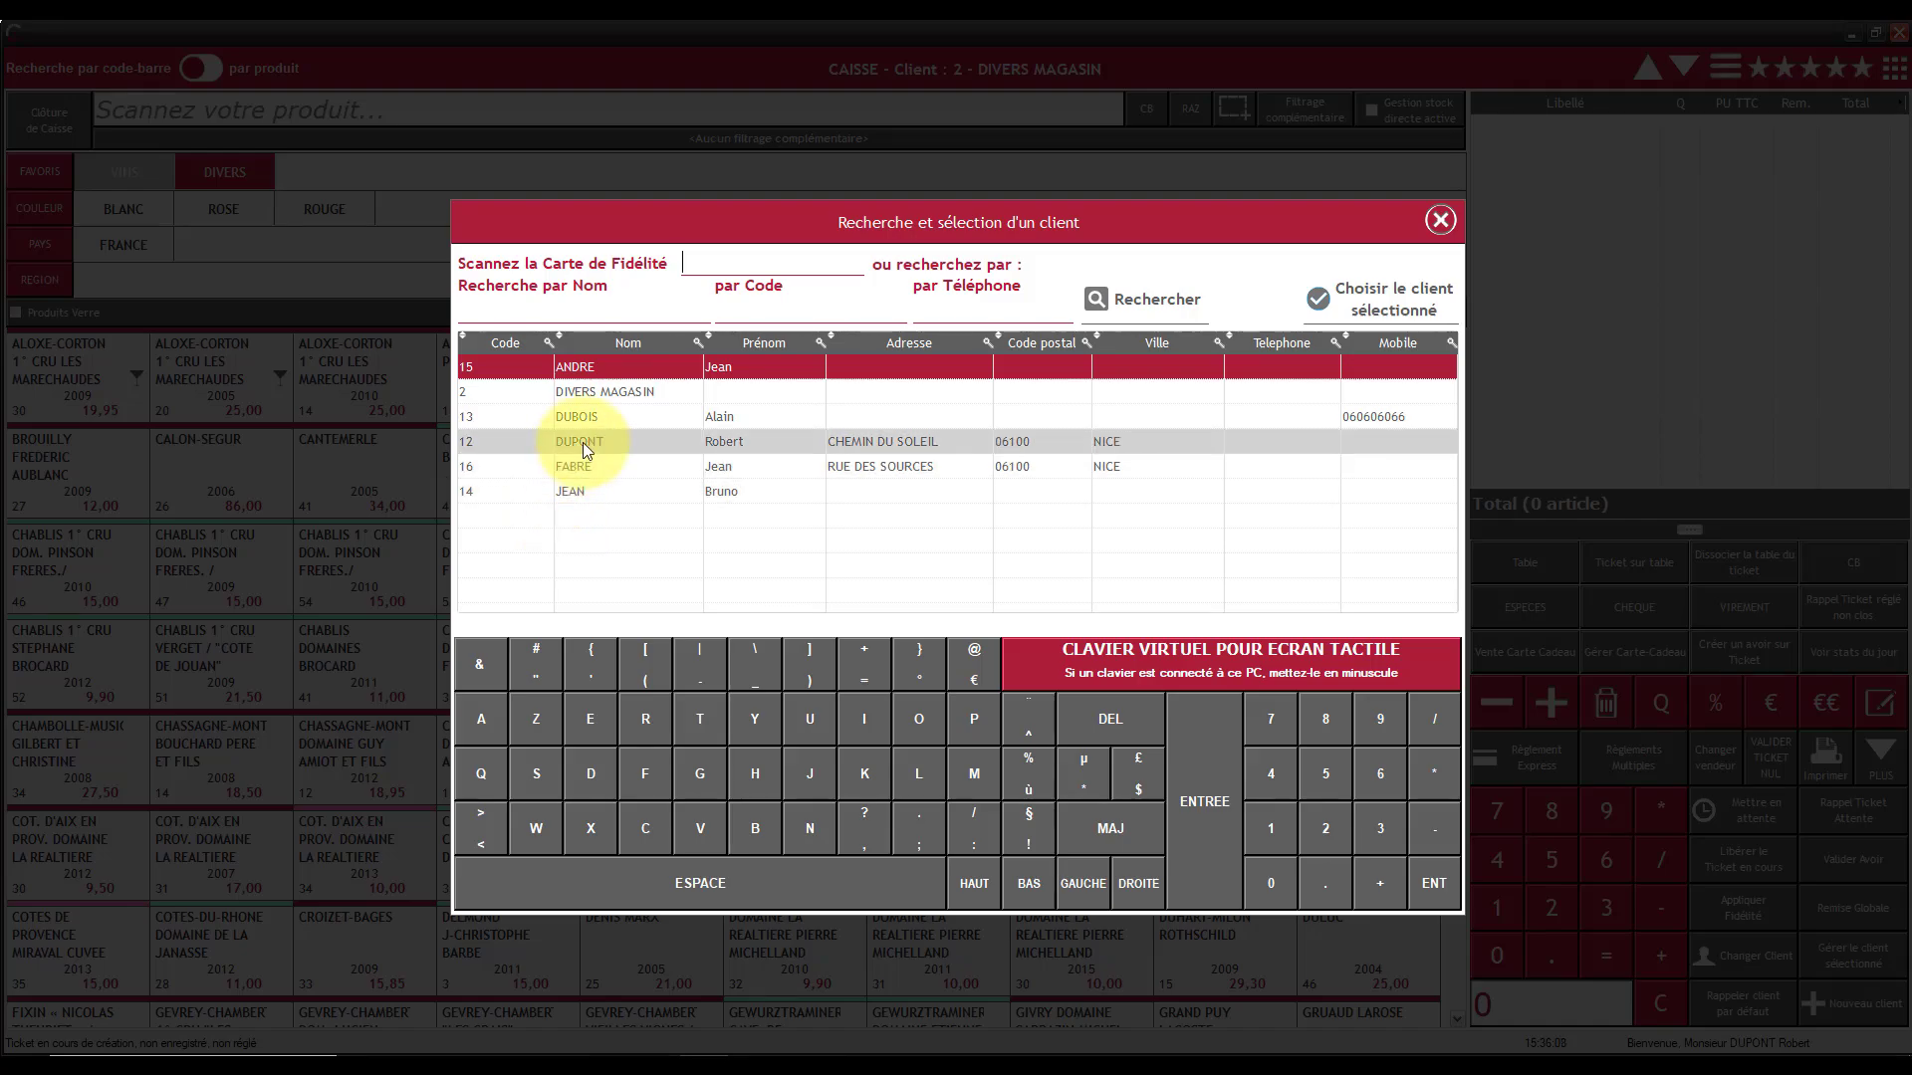
pyautogui.doubleClick(582, 442)
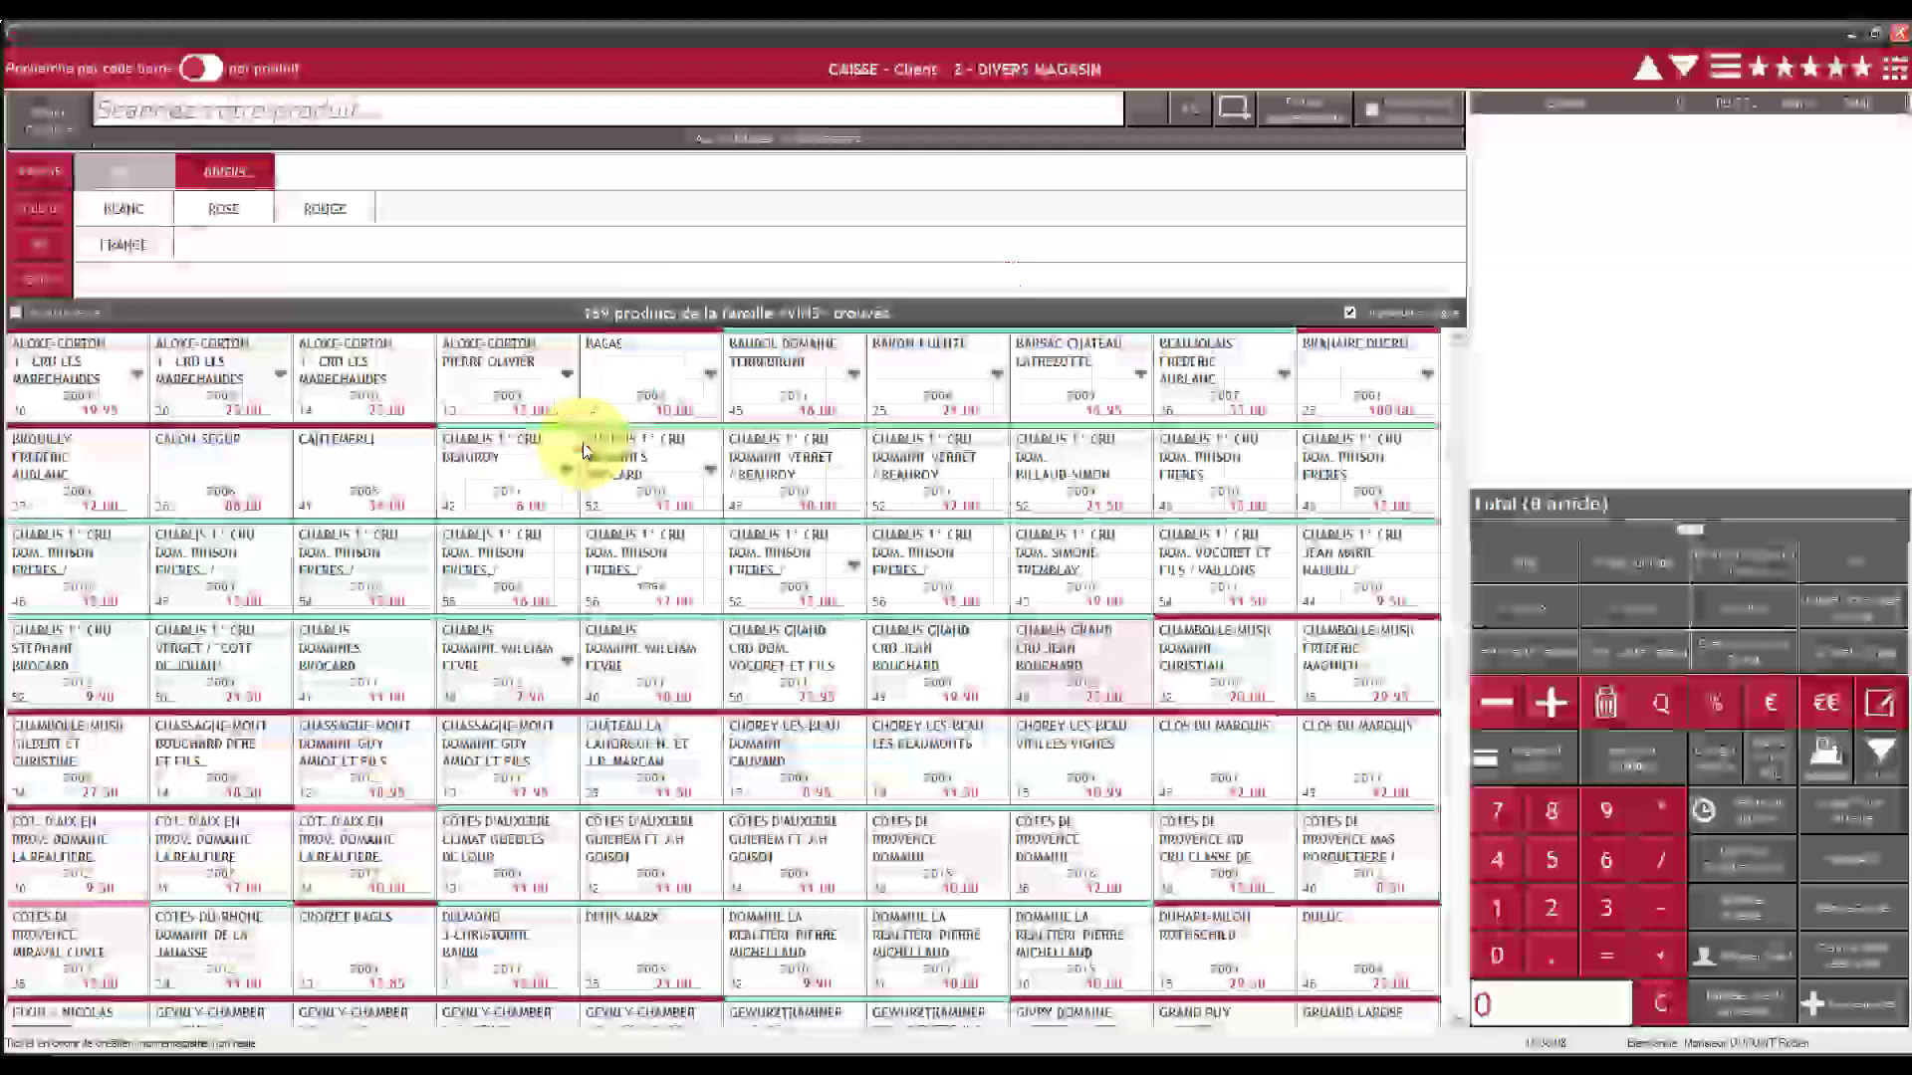
pyautogui.click(788, 537)
pyautogui.click(647, 604)
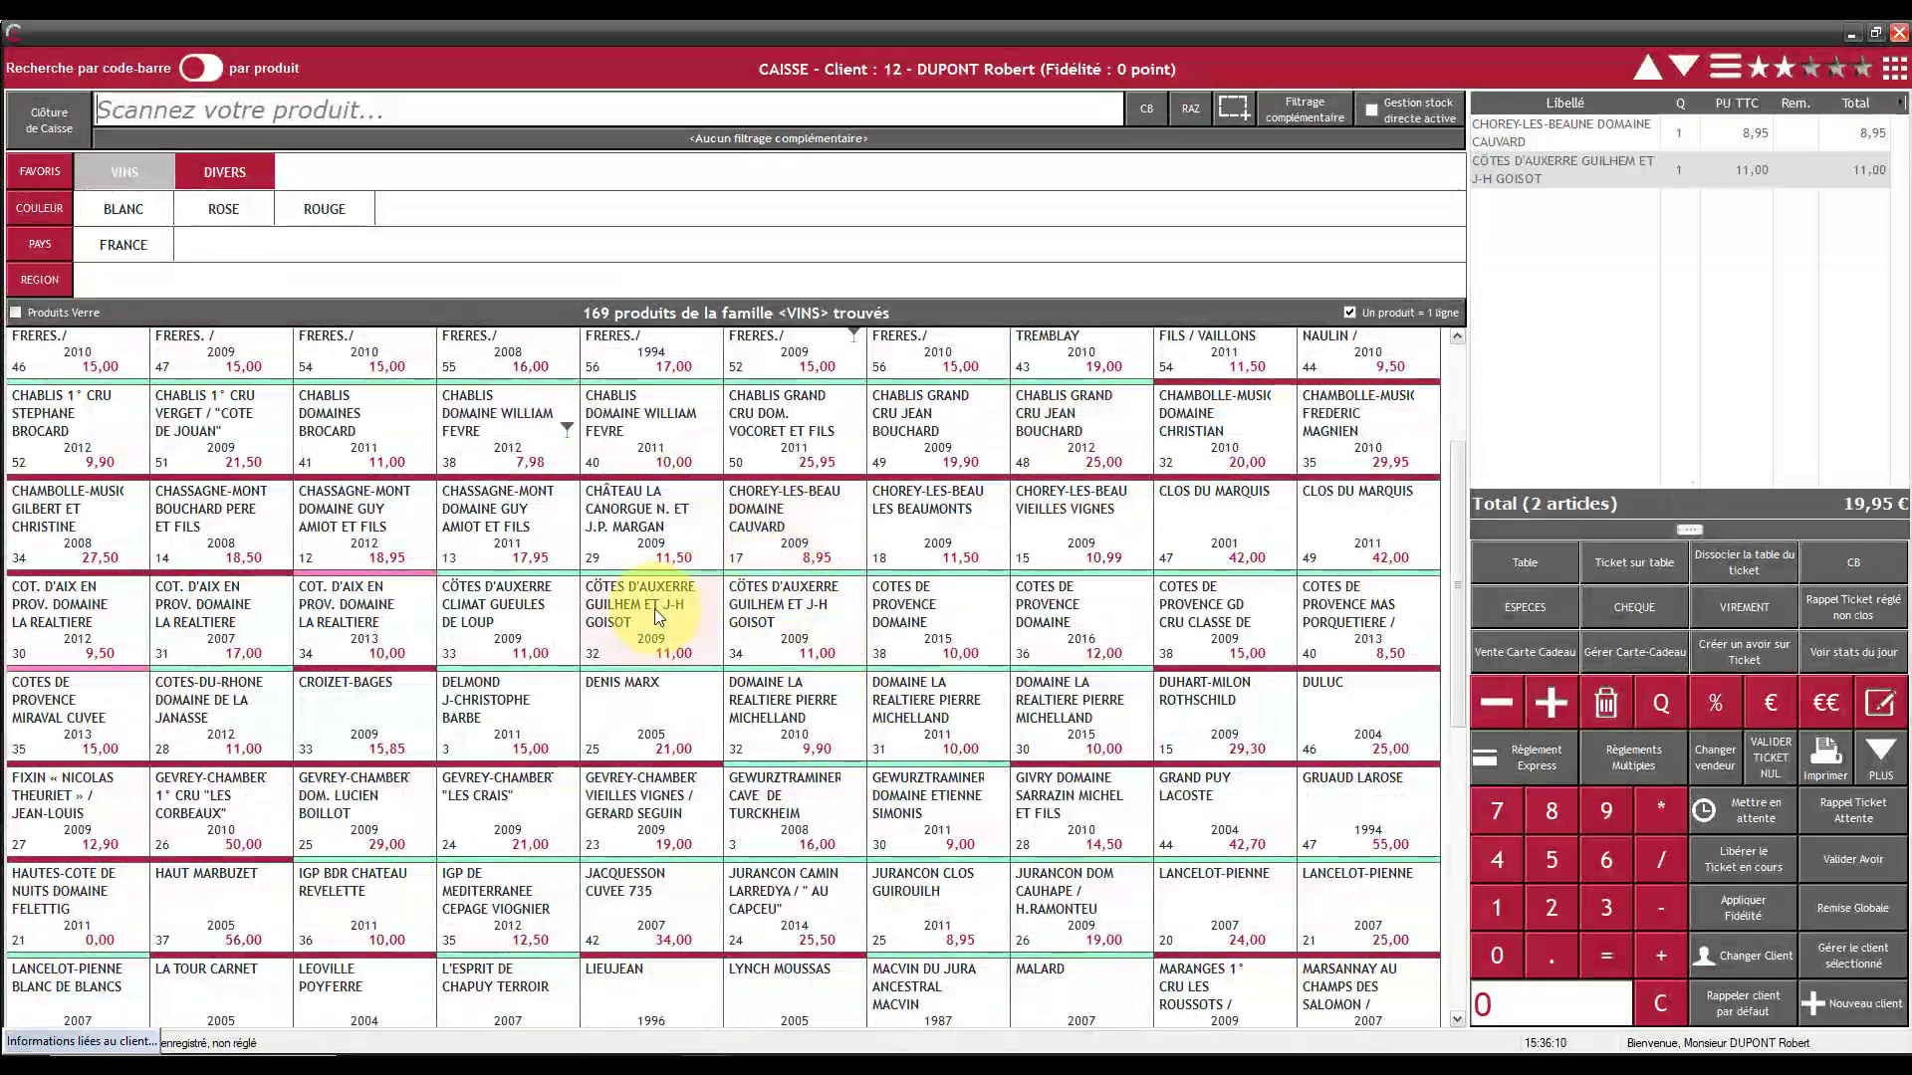
pyautogui.click(629, 516)
pyautogui.click(546, 596)
pyautogui.click(504, 533)
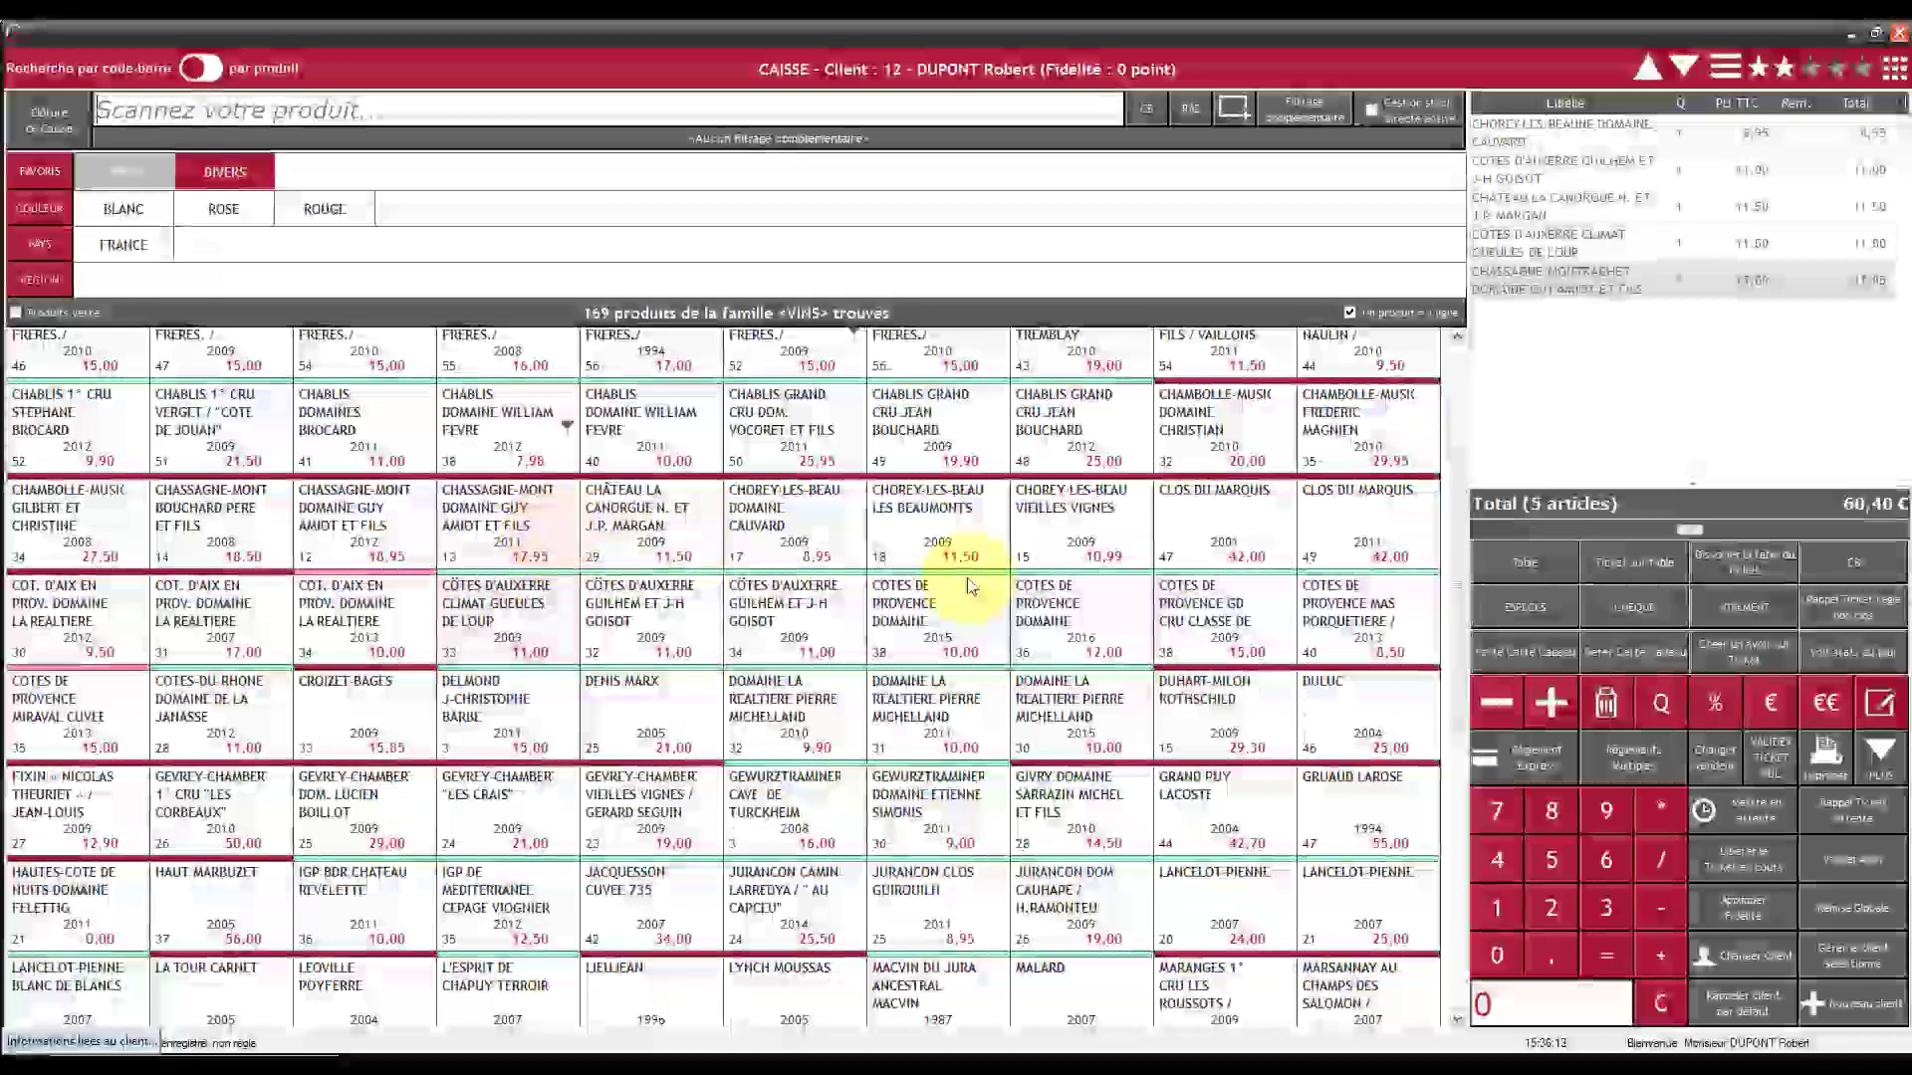
# - Put the five-wine ticket on the customer's account for deferred invoicing and close the cash register
pyautogui.click(1553, 762)
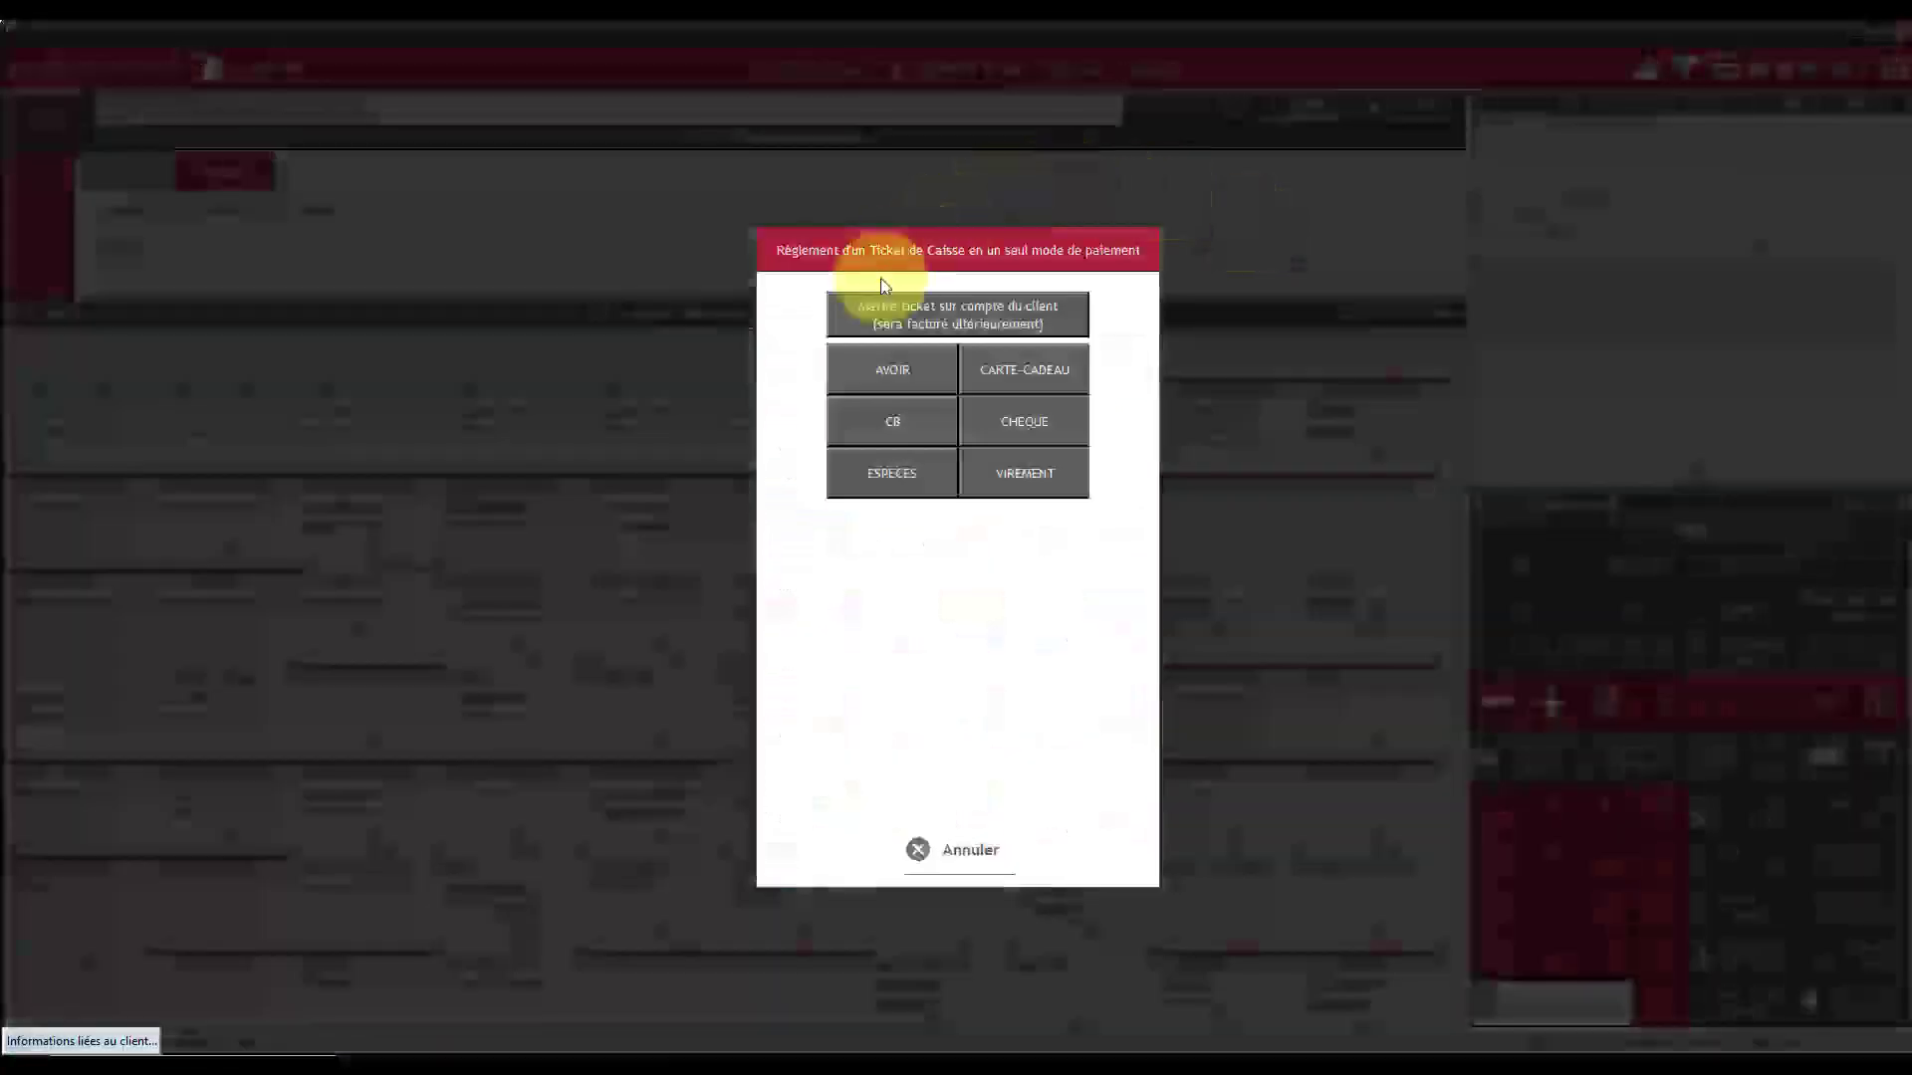
pyautogui.click(976, 309)
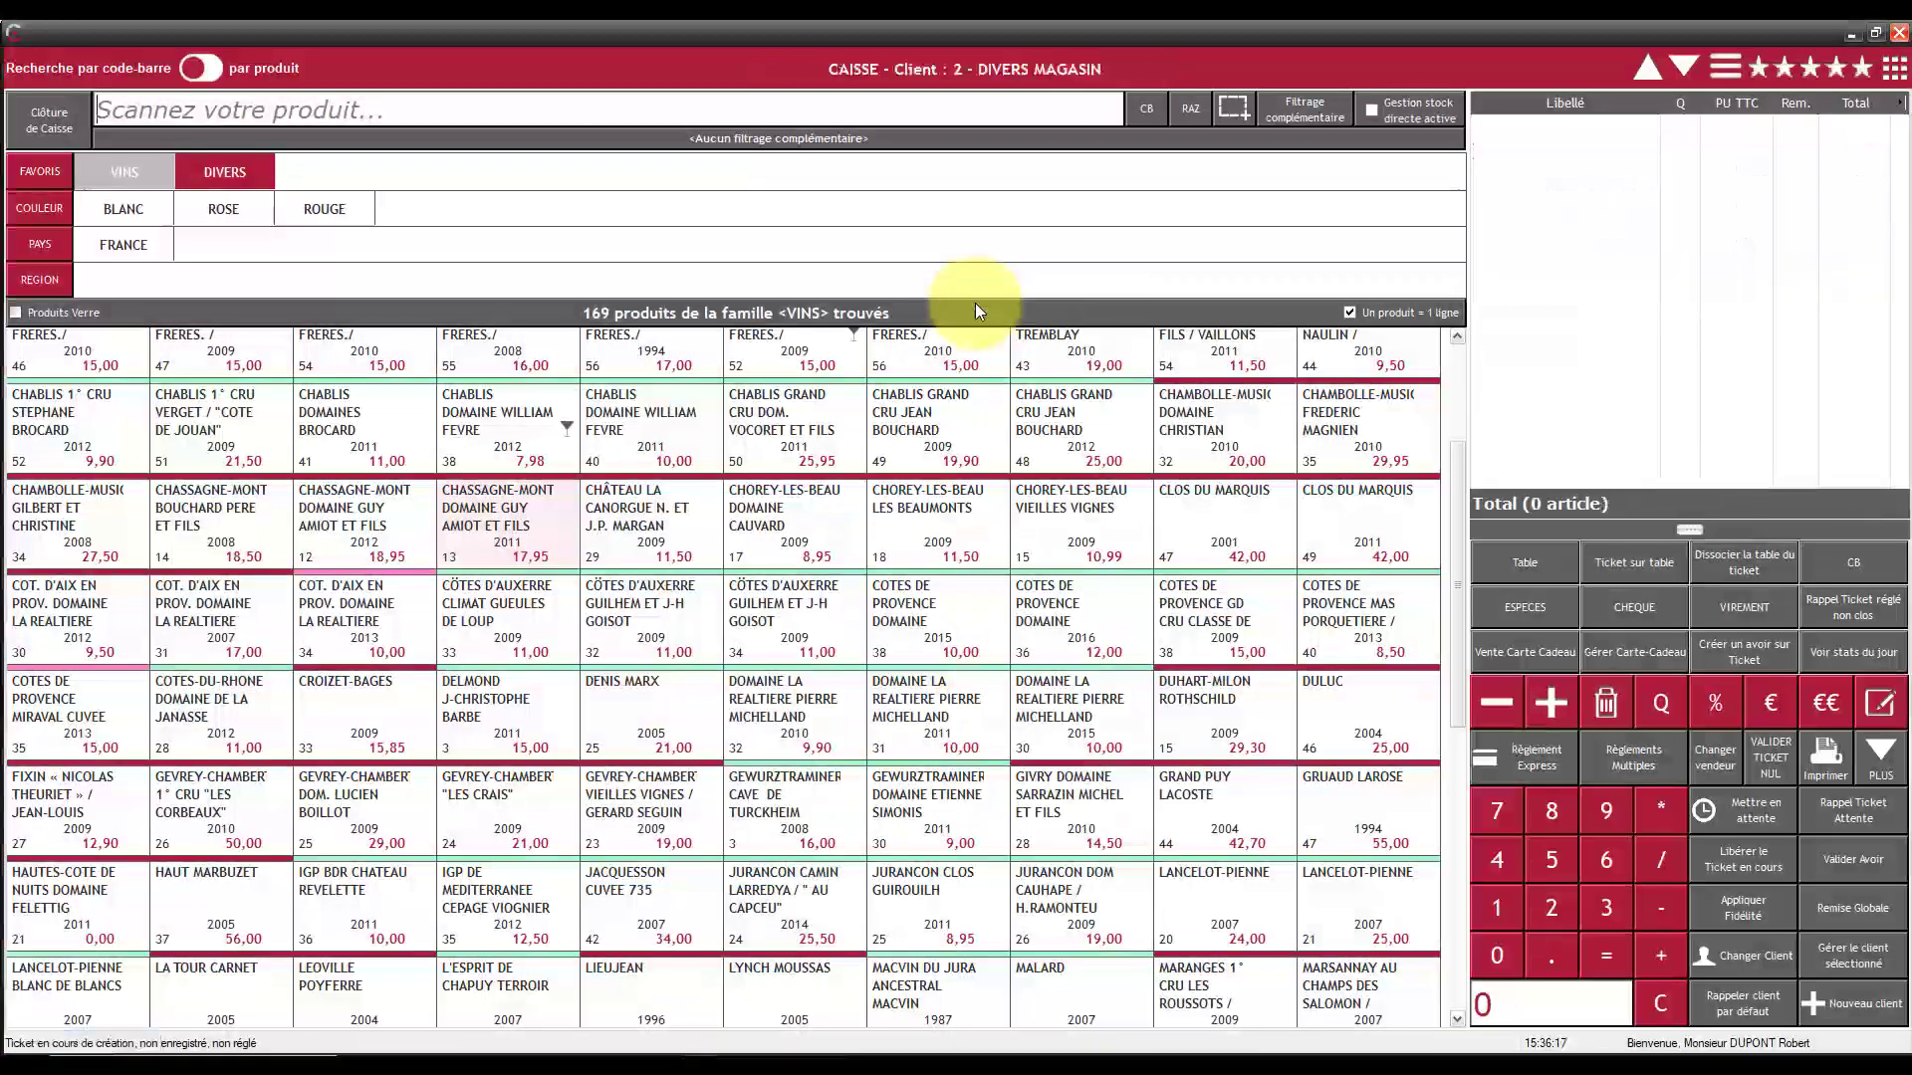
pyautogui.click(1900, 36)
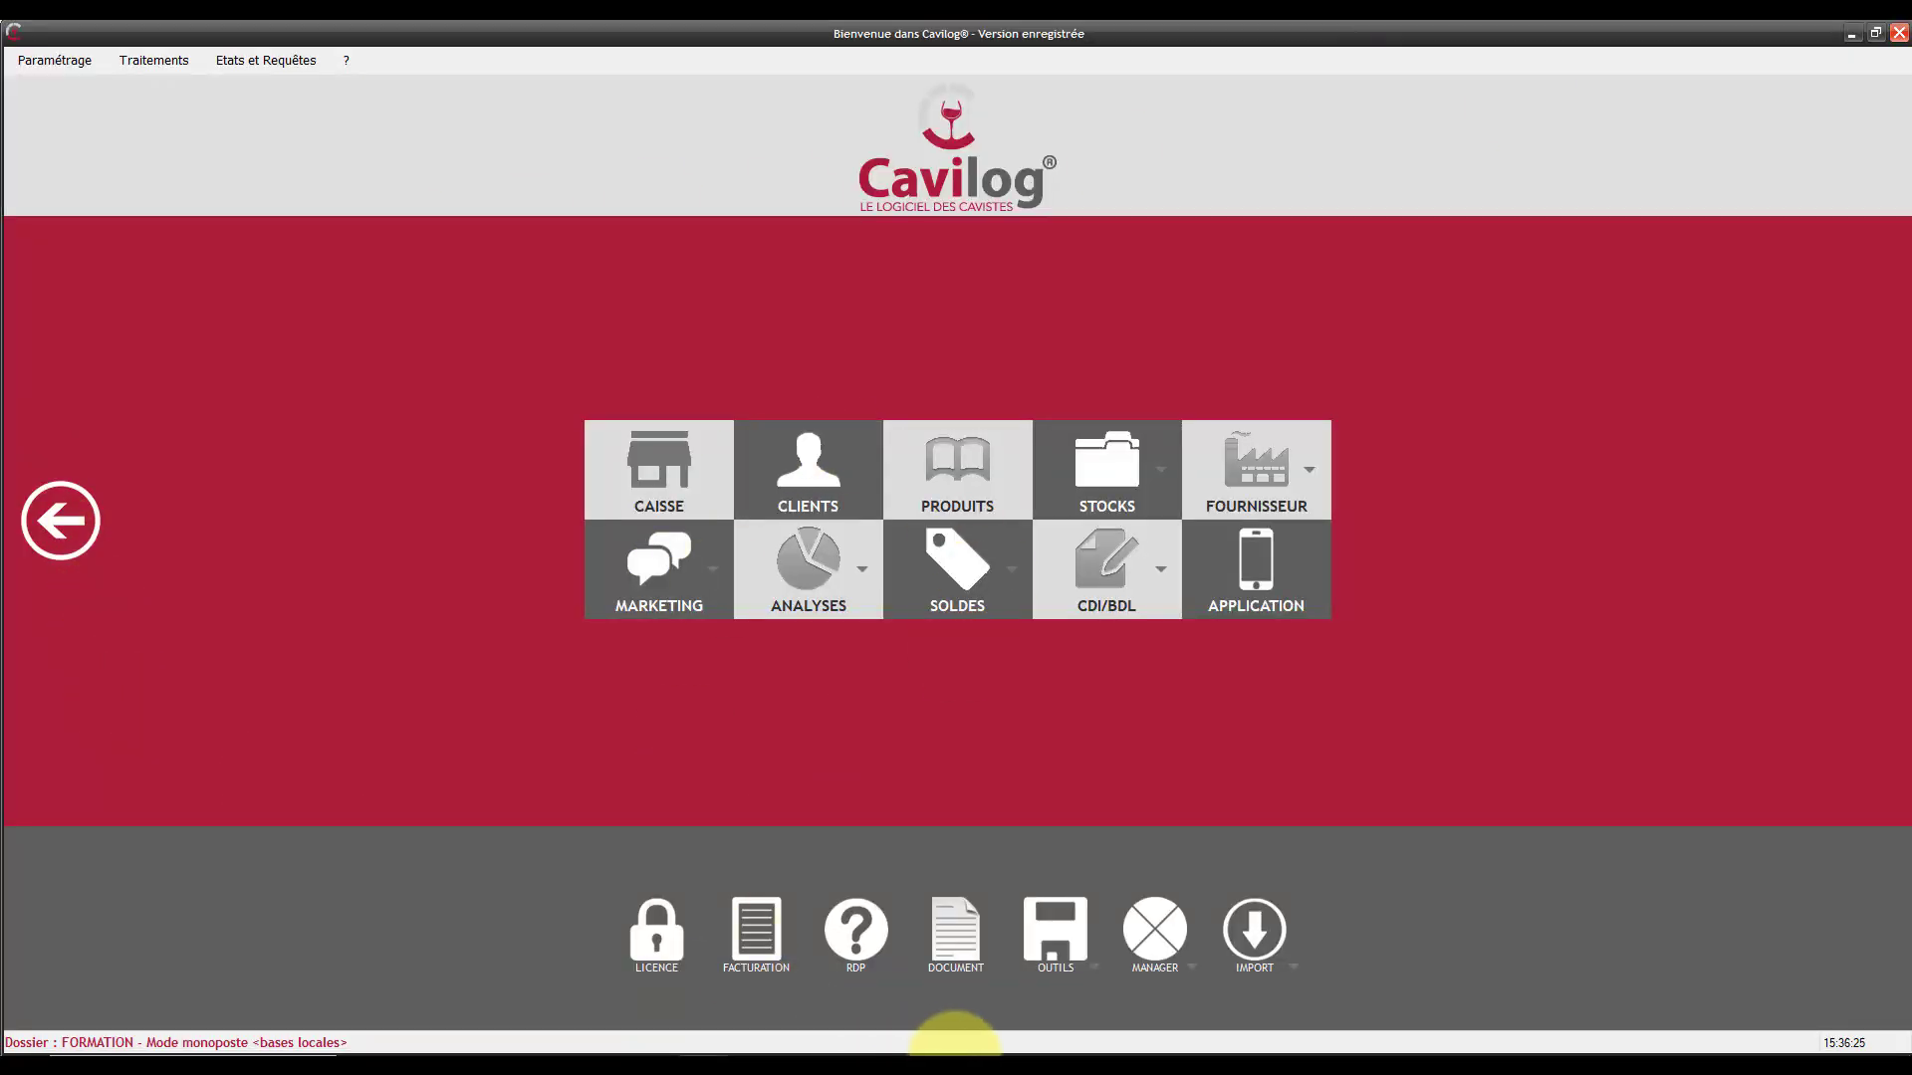
# - Display the unpaid, uninvoiced tickets from 01/07/2024 to 31/07/2024 in the commercial documents
pyautogui.click(956, 940)
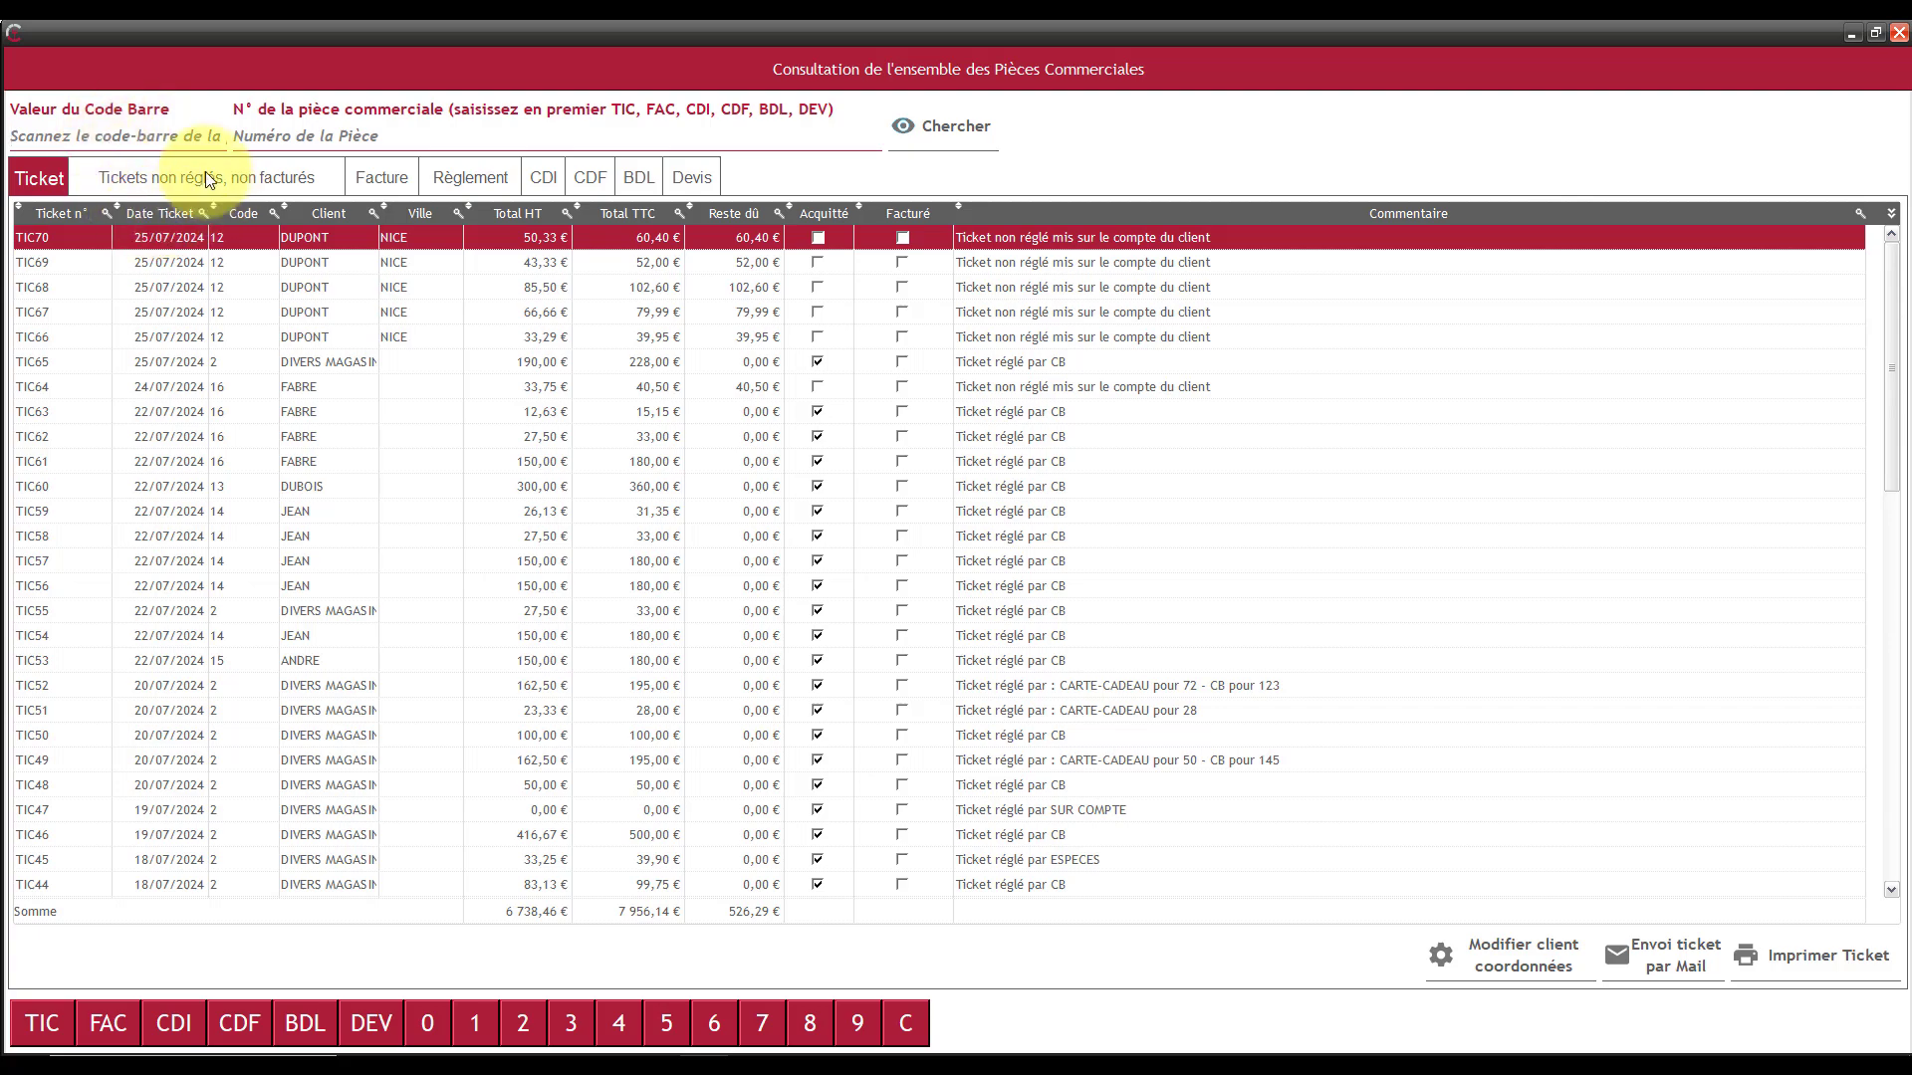
pyautogui.click(204, 178)
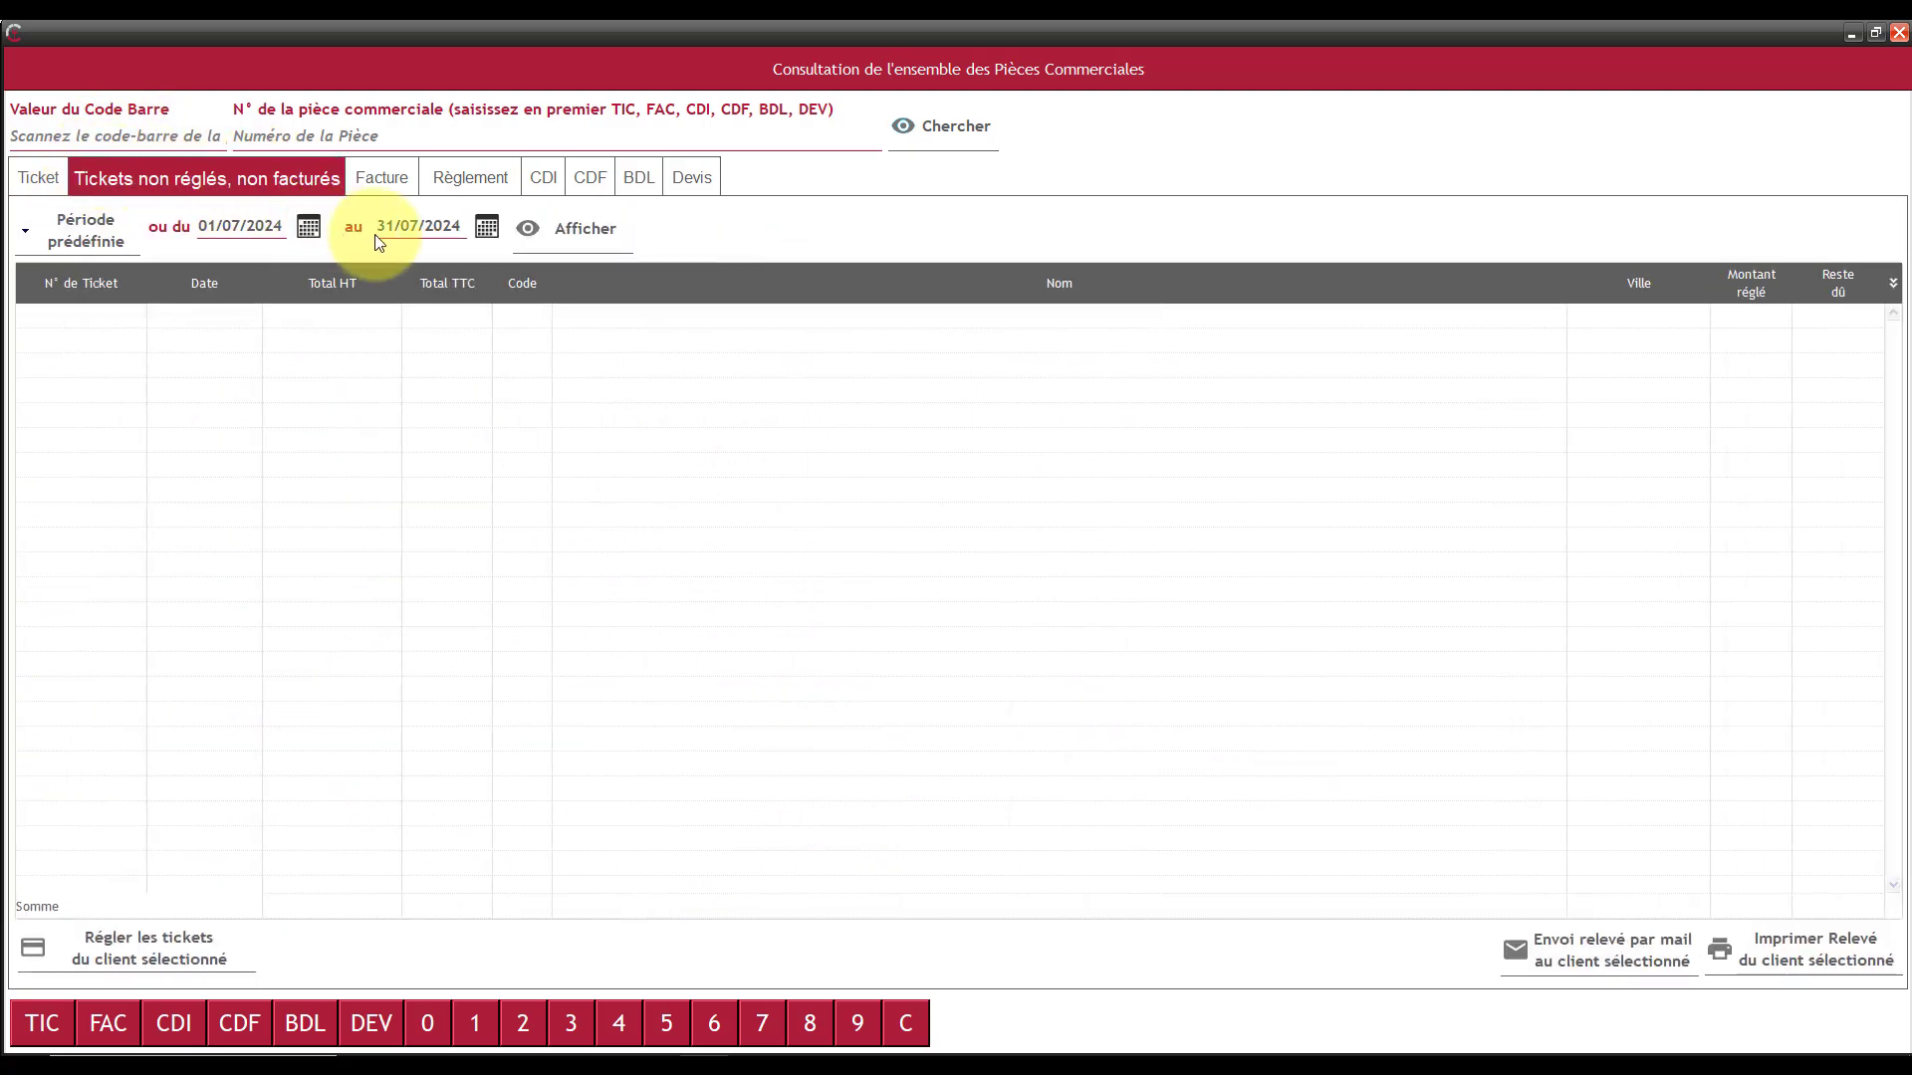
pyautogui.click(575, 232)
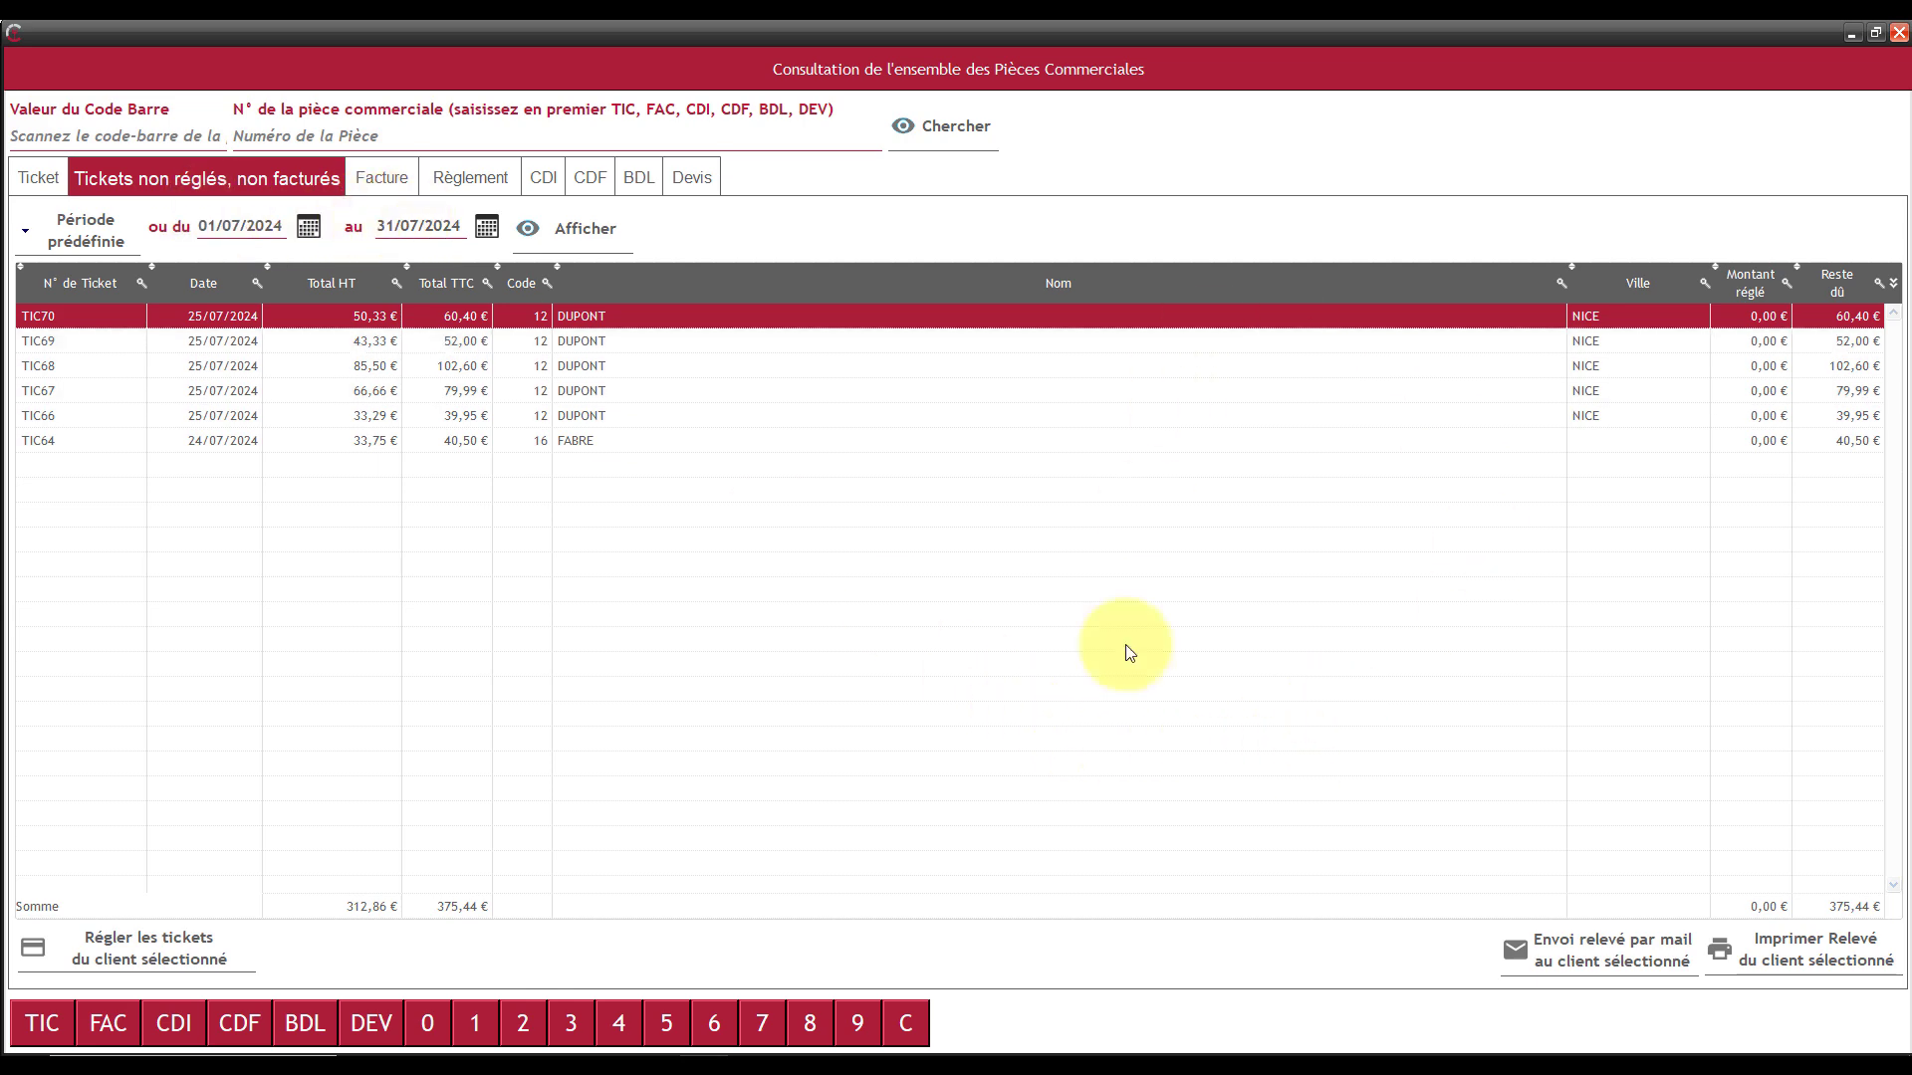
# - Prepare the statement e-mail for the selected customer and review its attached PDF statement
pyautogui.click(1597, 962)
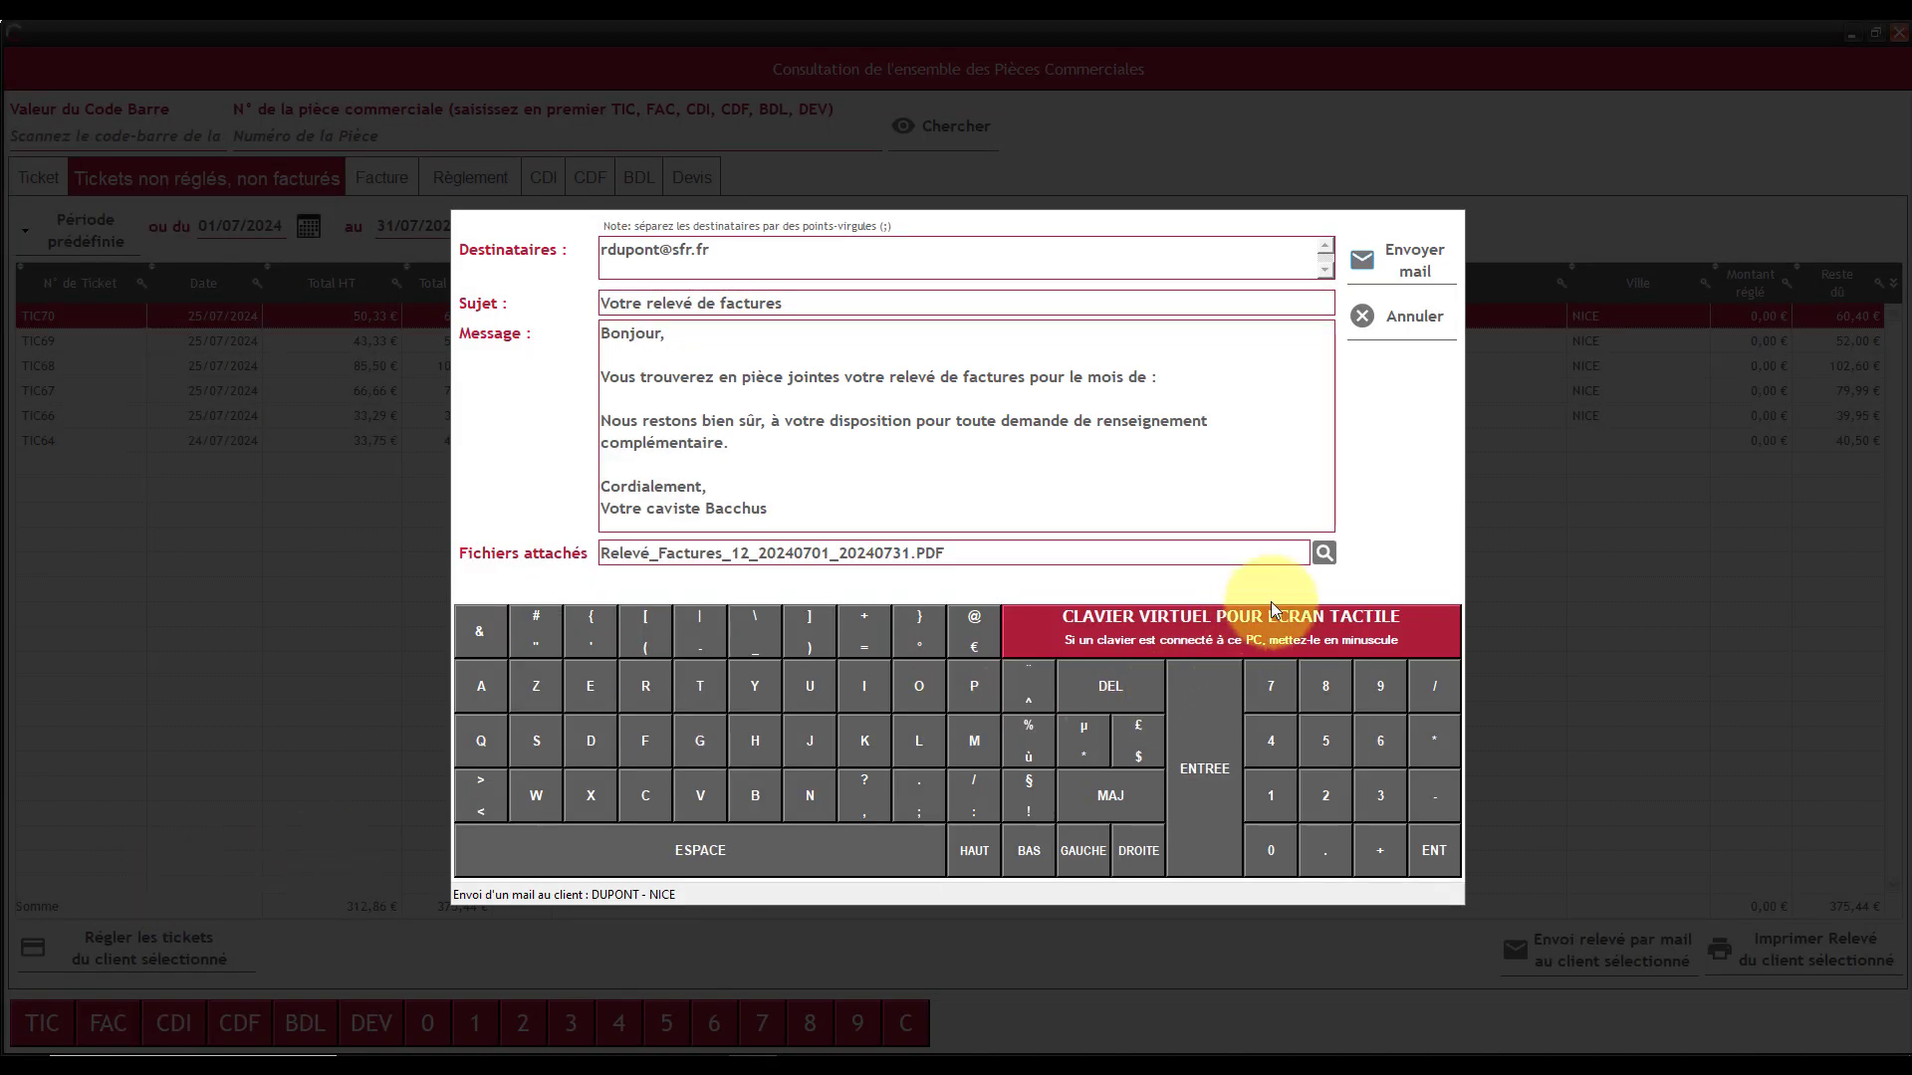
pyautogui.click(1324, 552)
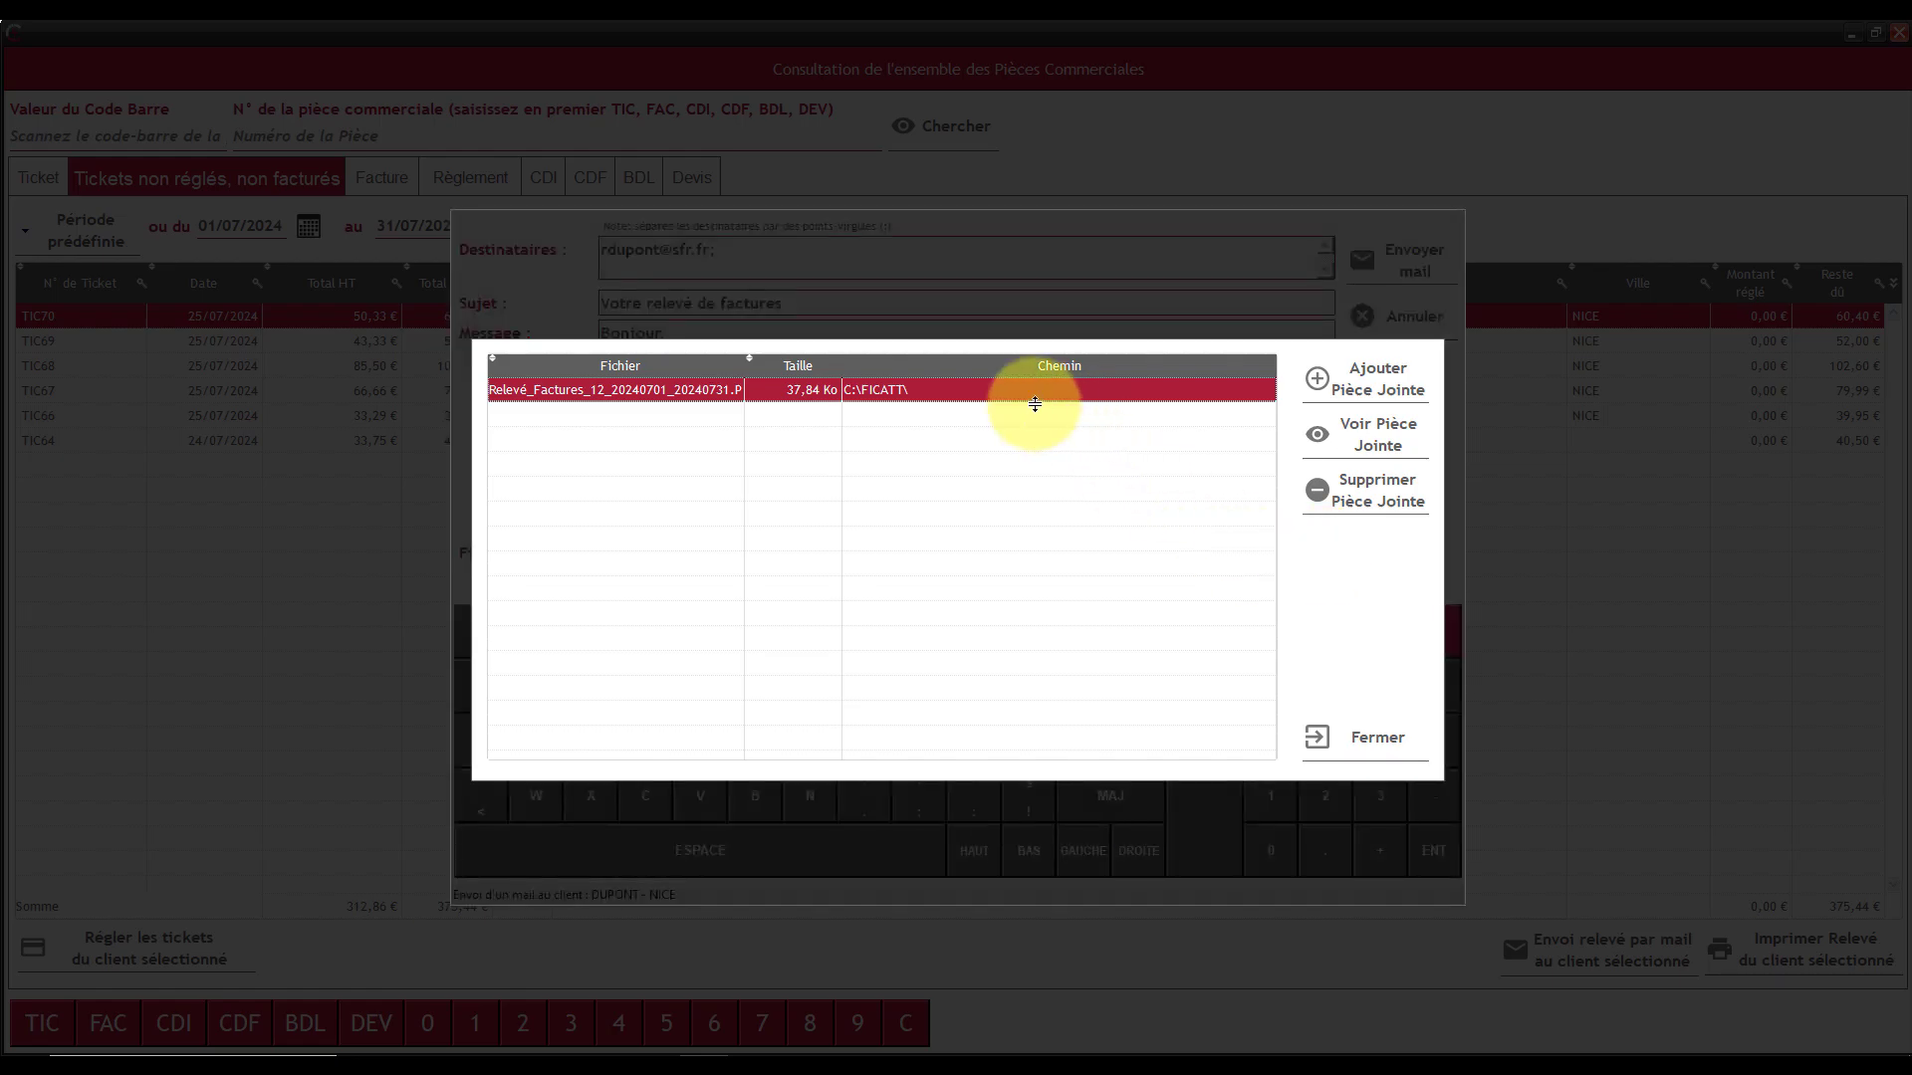
pyautogui.doubleClick(1007, 396)
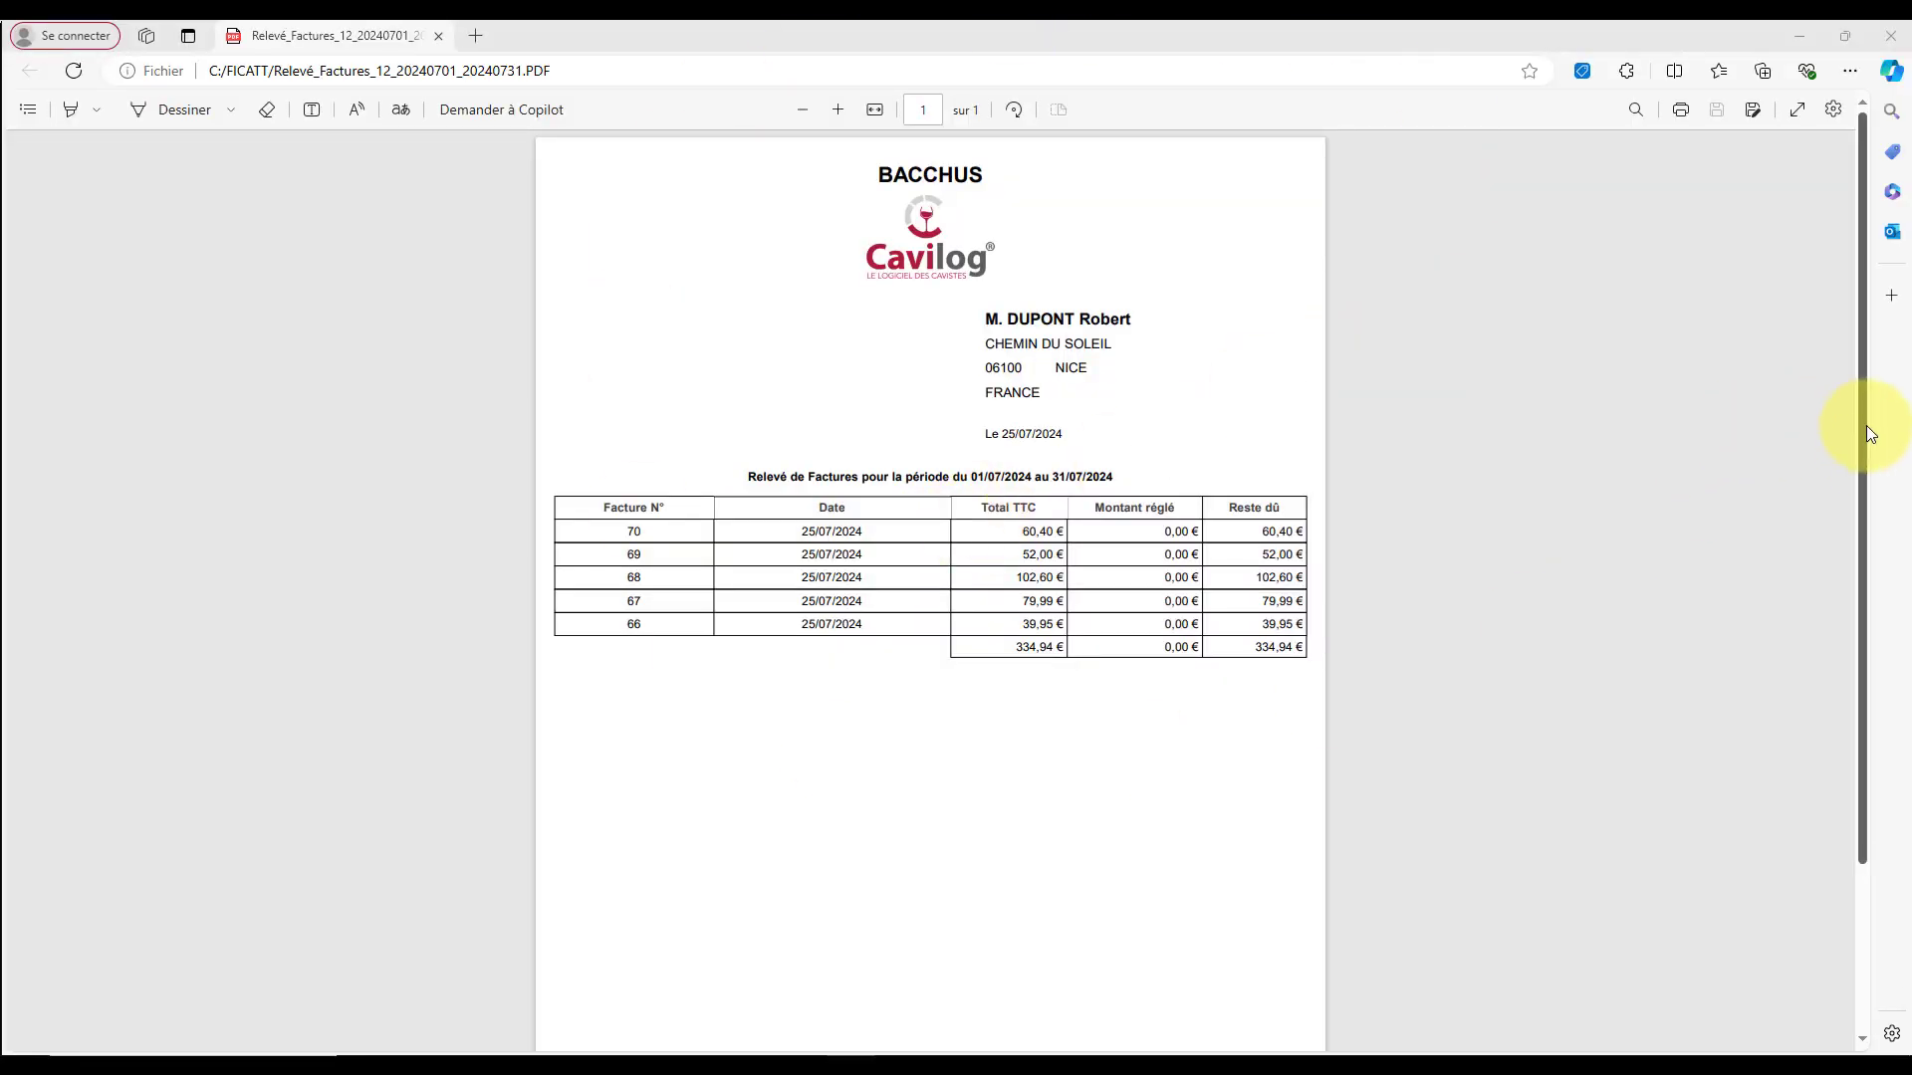
pyautogui.moveTo(1863, 428); pyautogui.dragTo(1896, 214)
pyautogui.click(1902, 31)
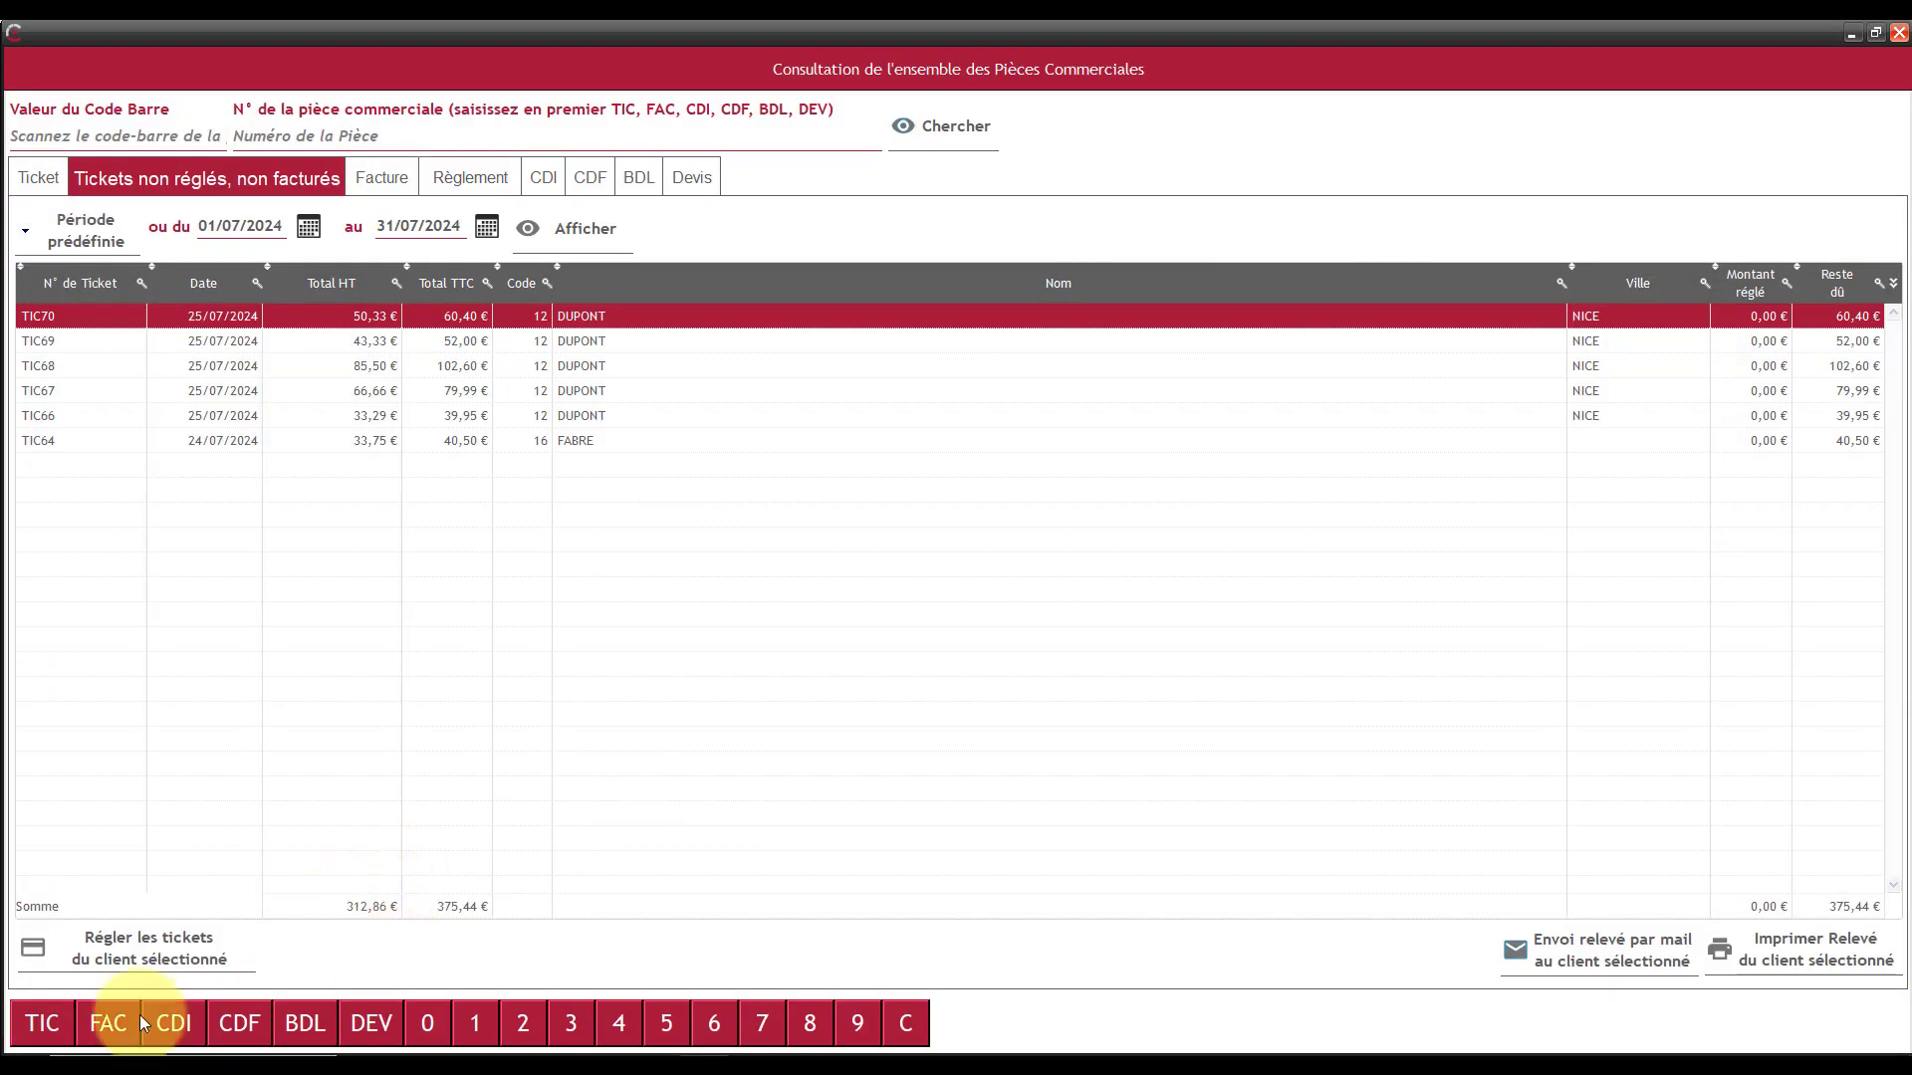
# - Start settling the selected customer's tickets with a payment of 200 by CHEQUE
pyautogui.click(155, 946)
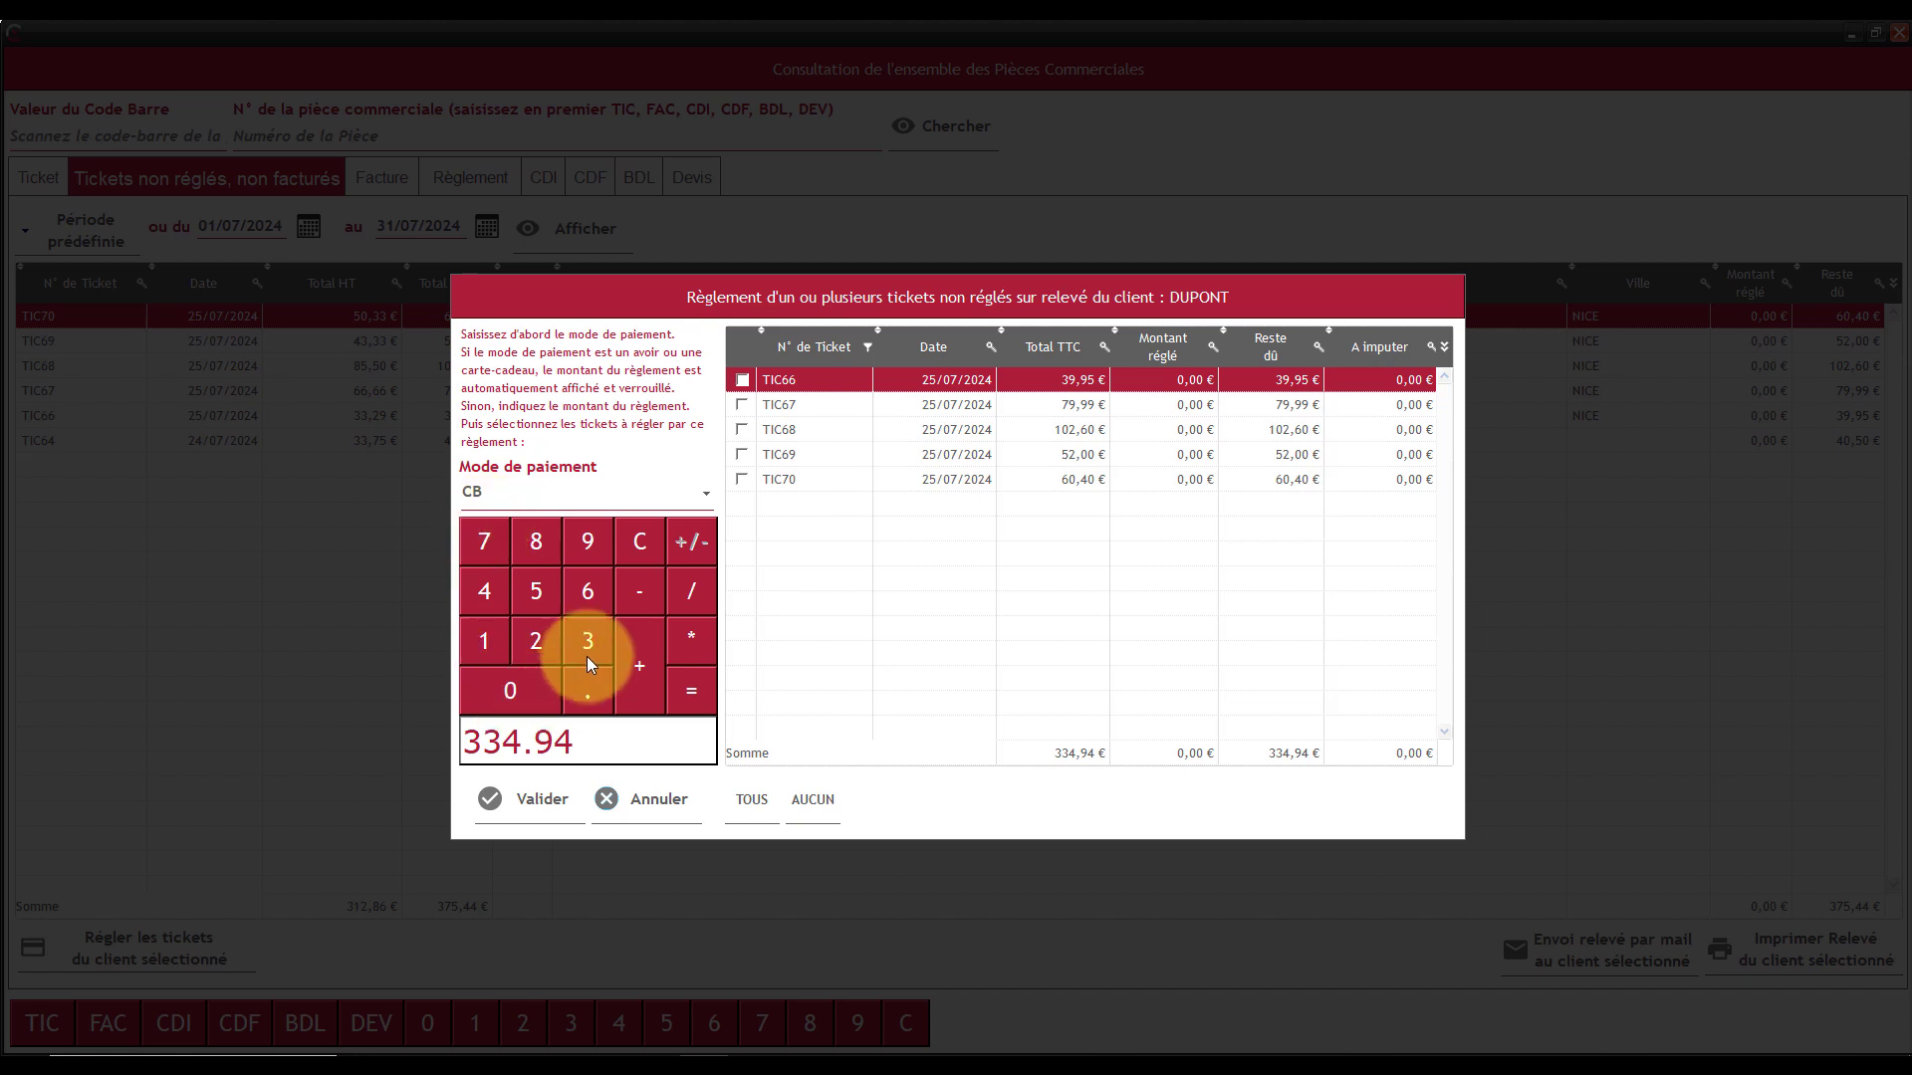
pyautogui.click(639, 541)
pyautogui.click(537, 637)
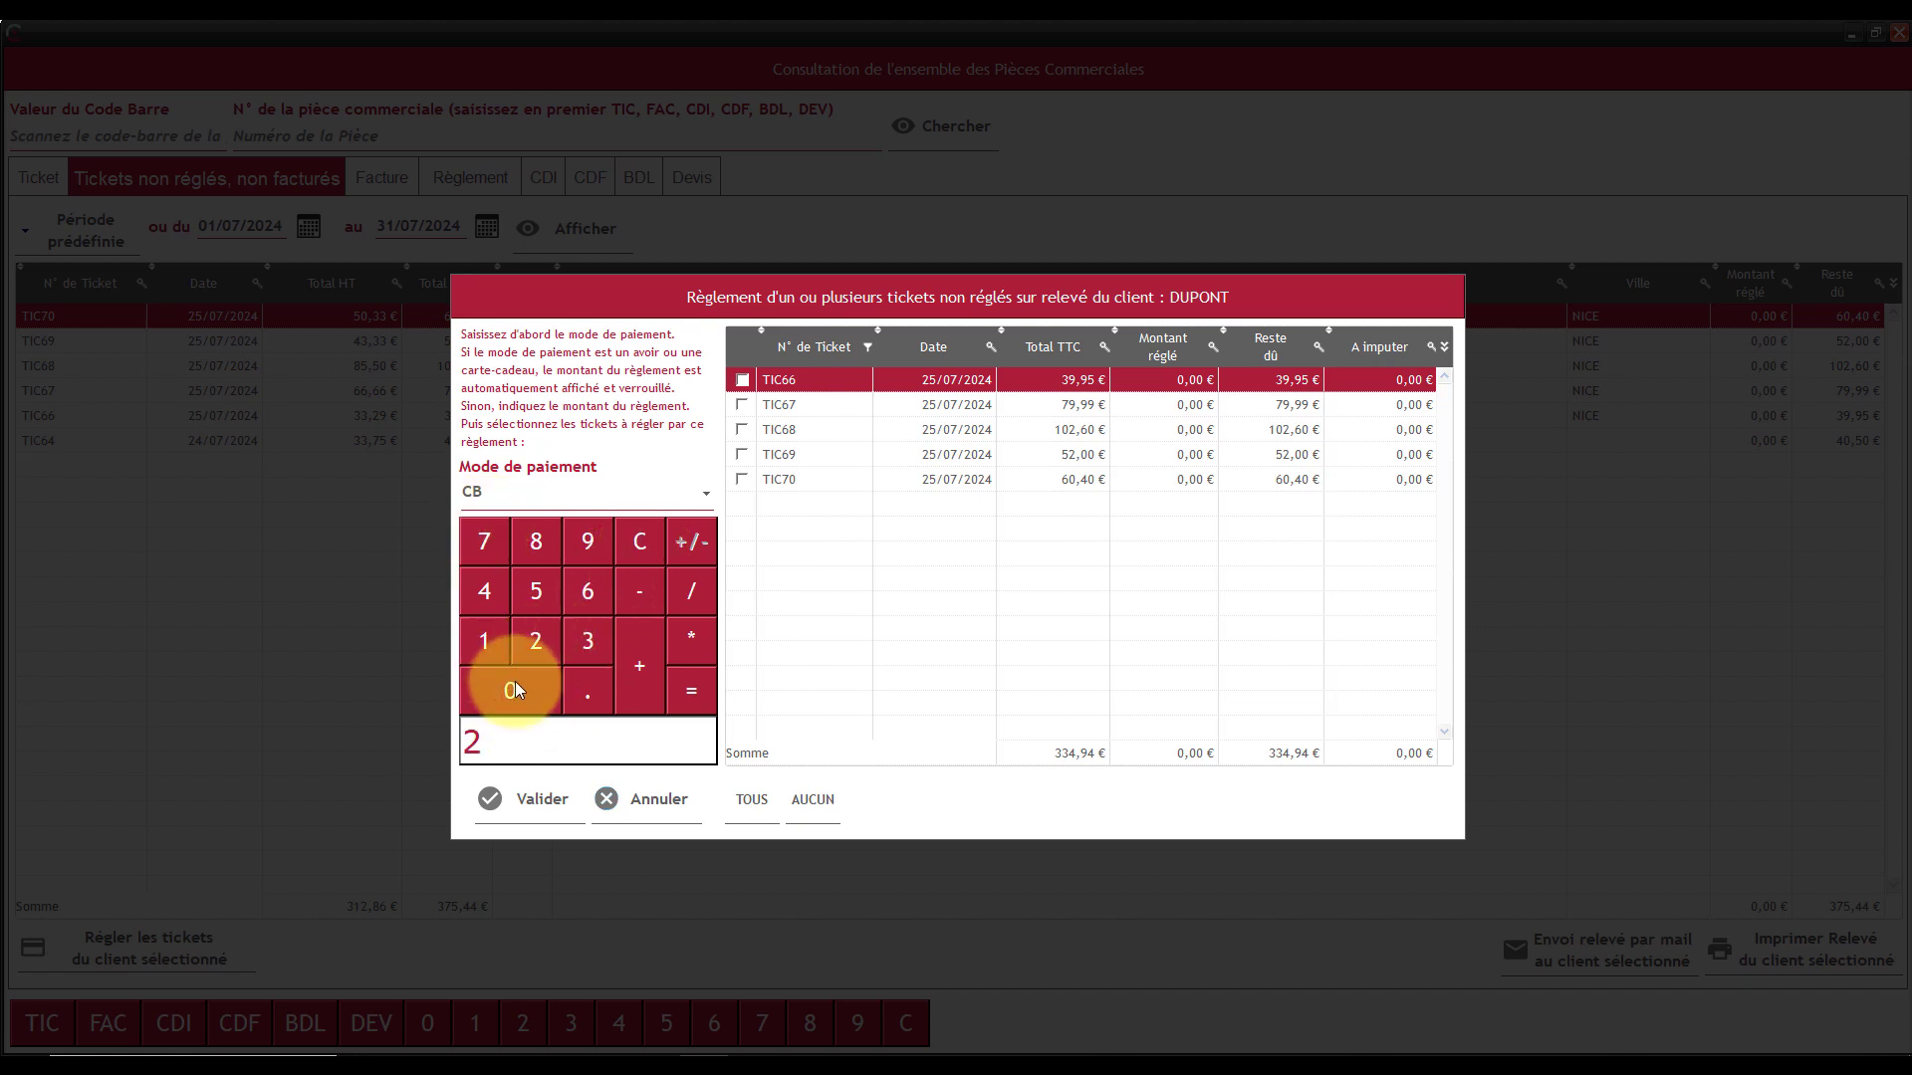
pyautogui.click(516, 685)
pyautogui.click(516, 685)
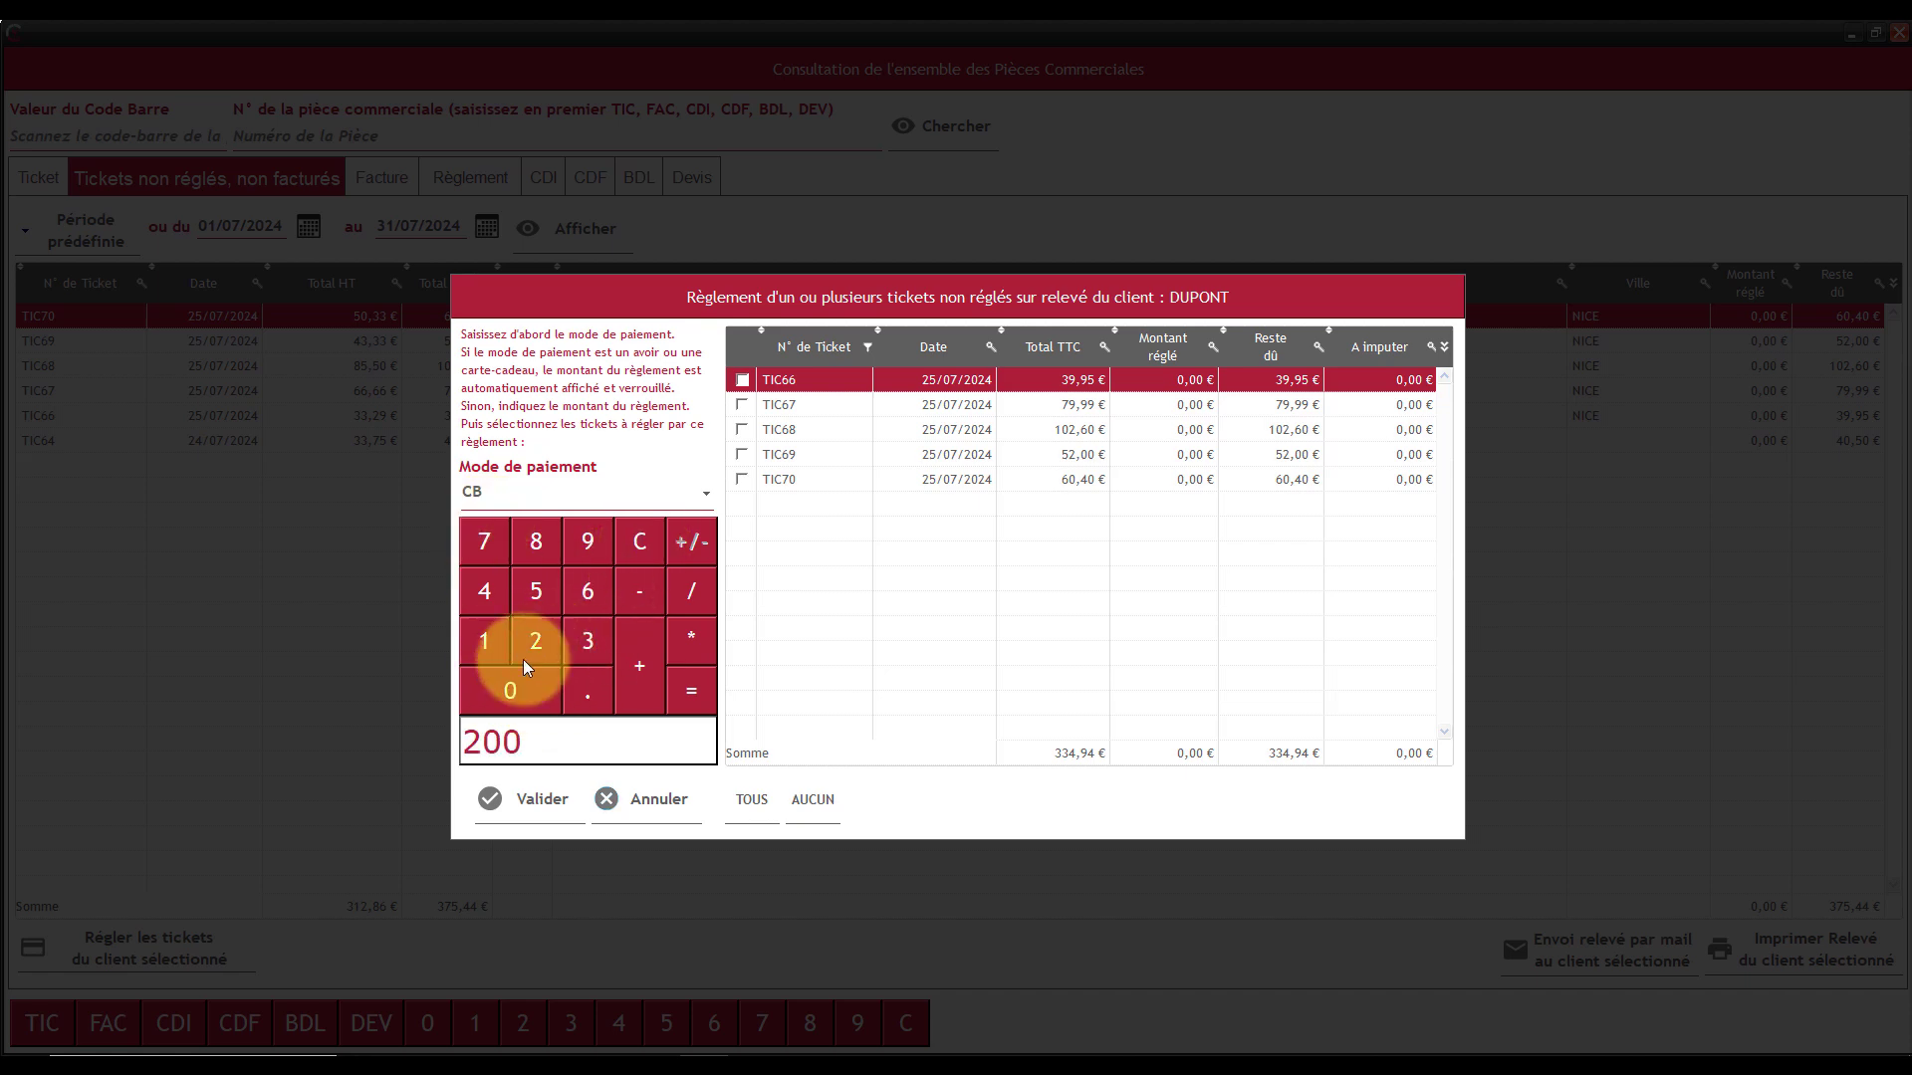
pyautogui.click(547, 494)
pyautogui.click(492, 583)
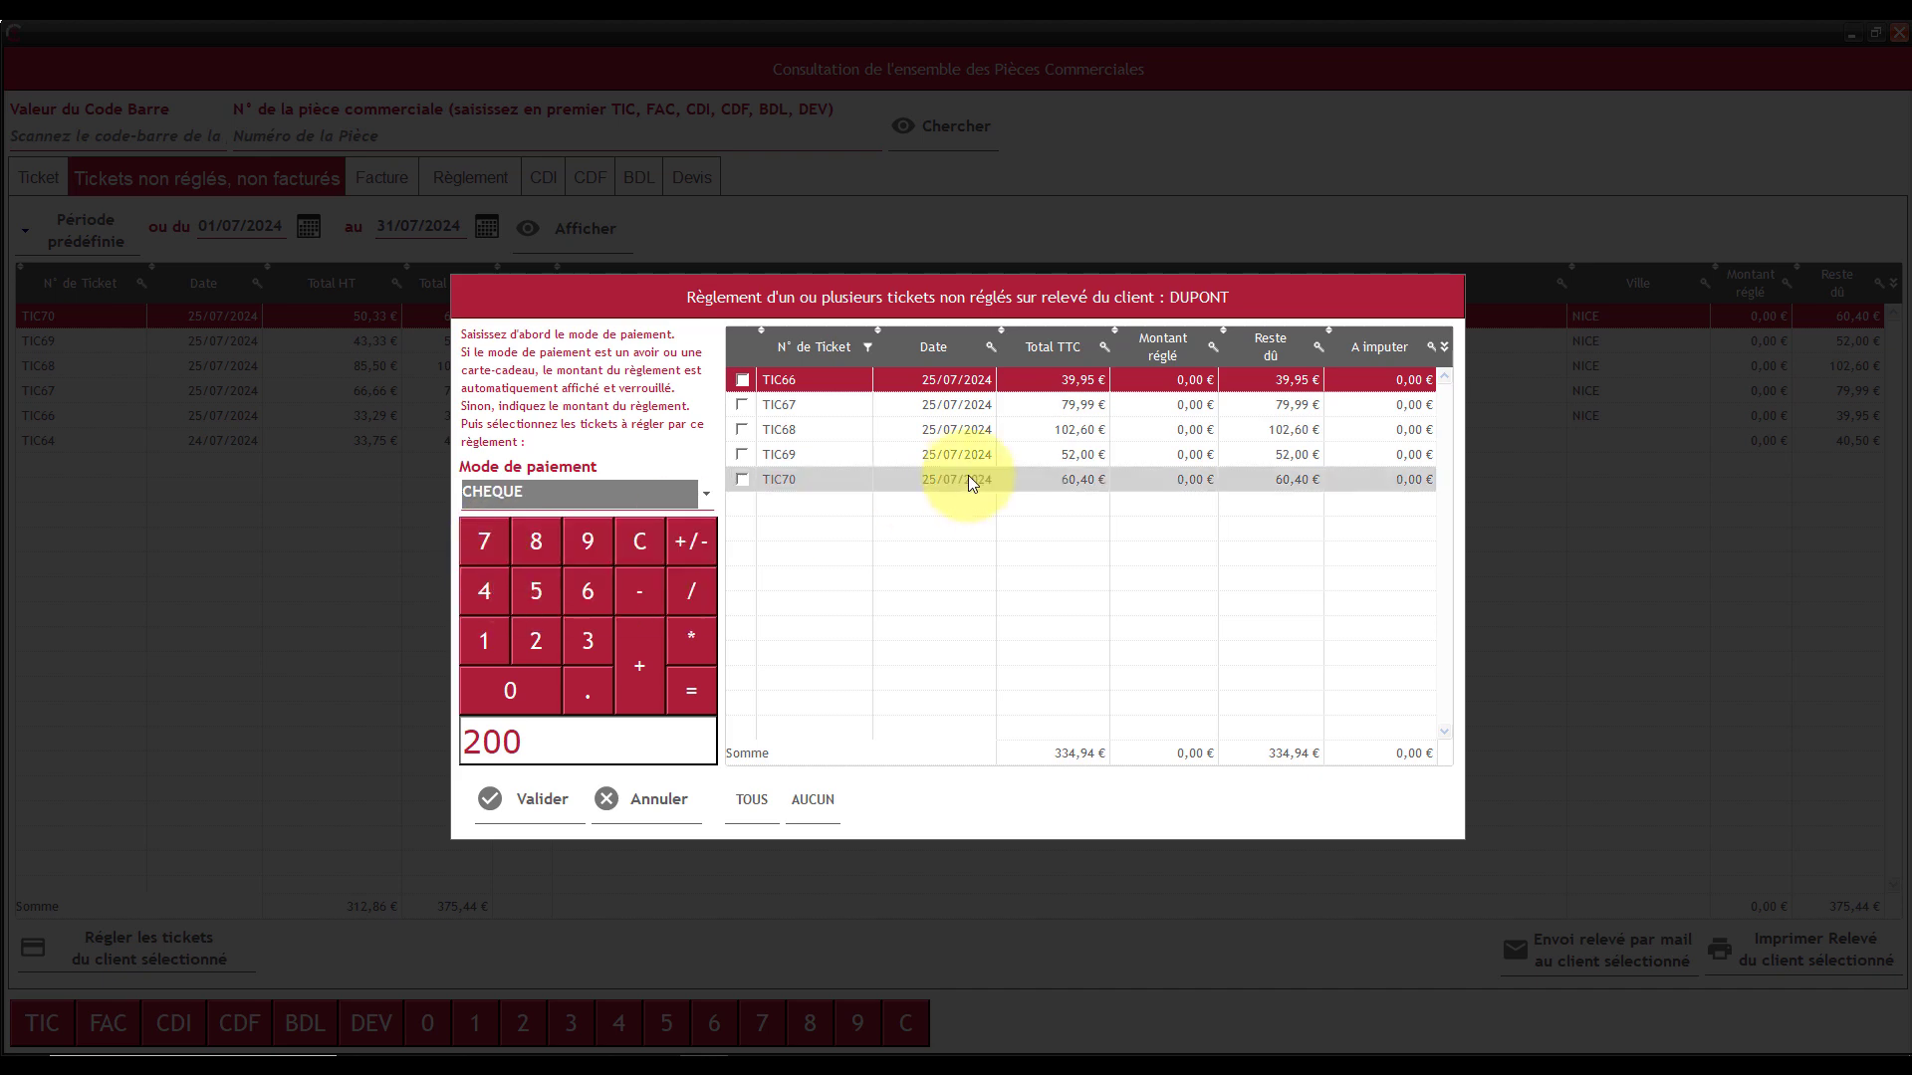
# - Allocate the cheque payment to the first three listed tickets and validate the settlement
pyautogui.click(742, 380)
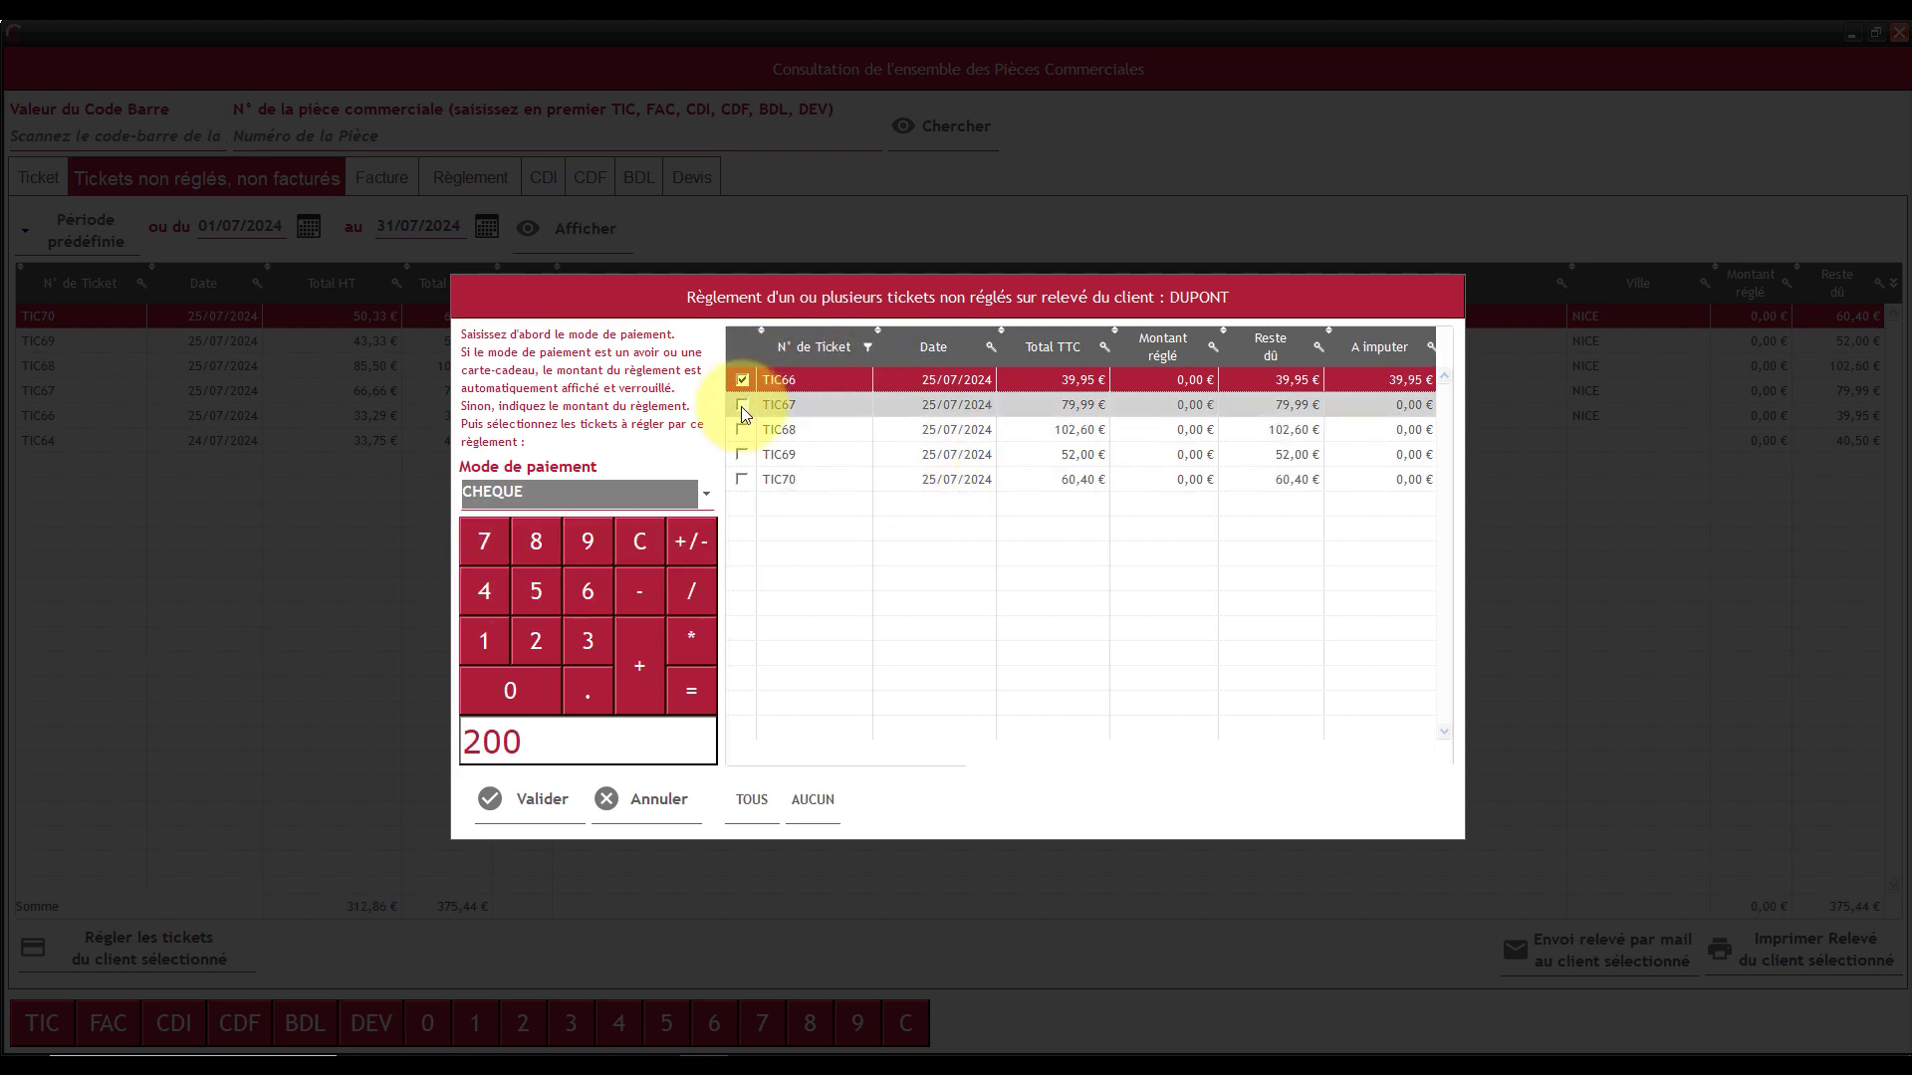
pyautogui.click(742, 405)
pyautogui.click(744, 438)
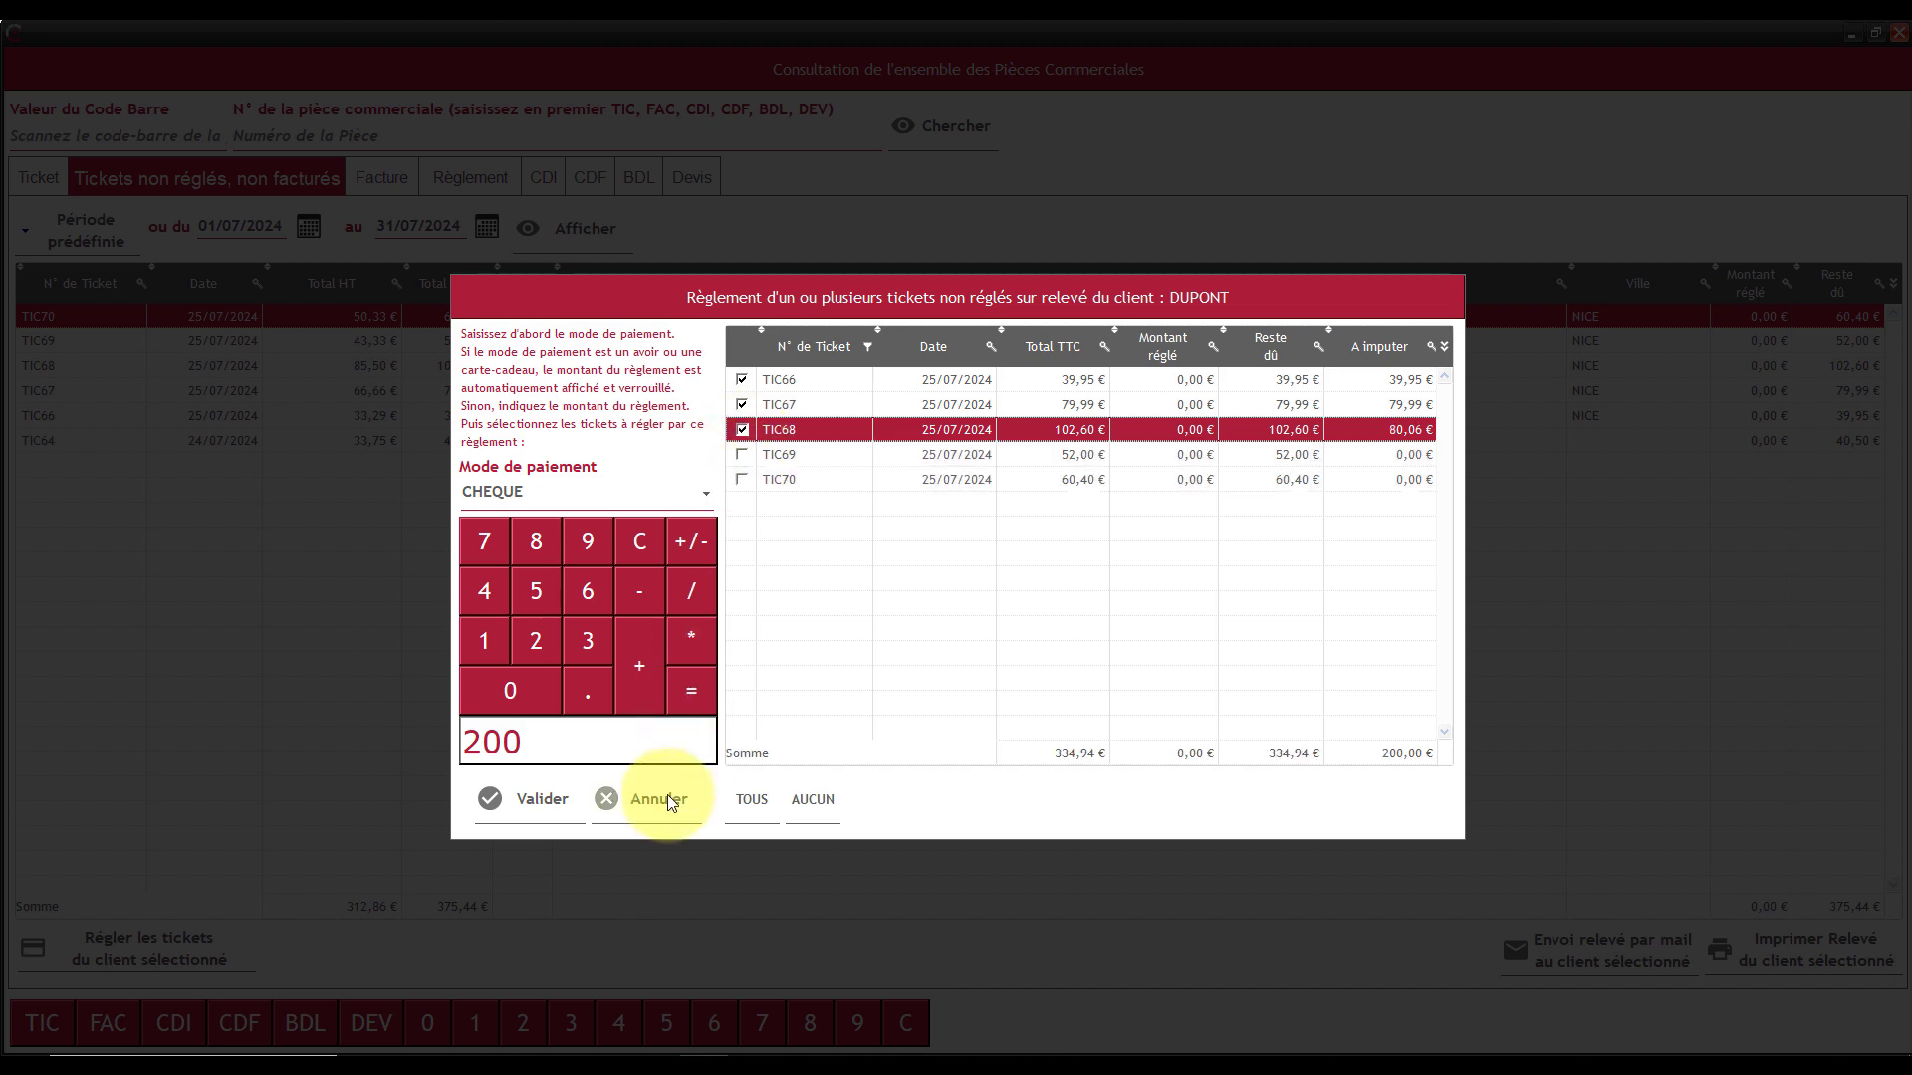
pyautogui.click(514, 804)
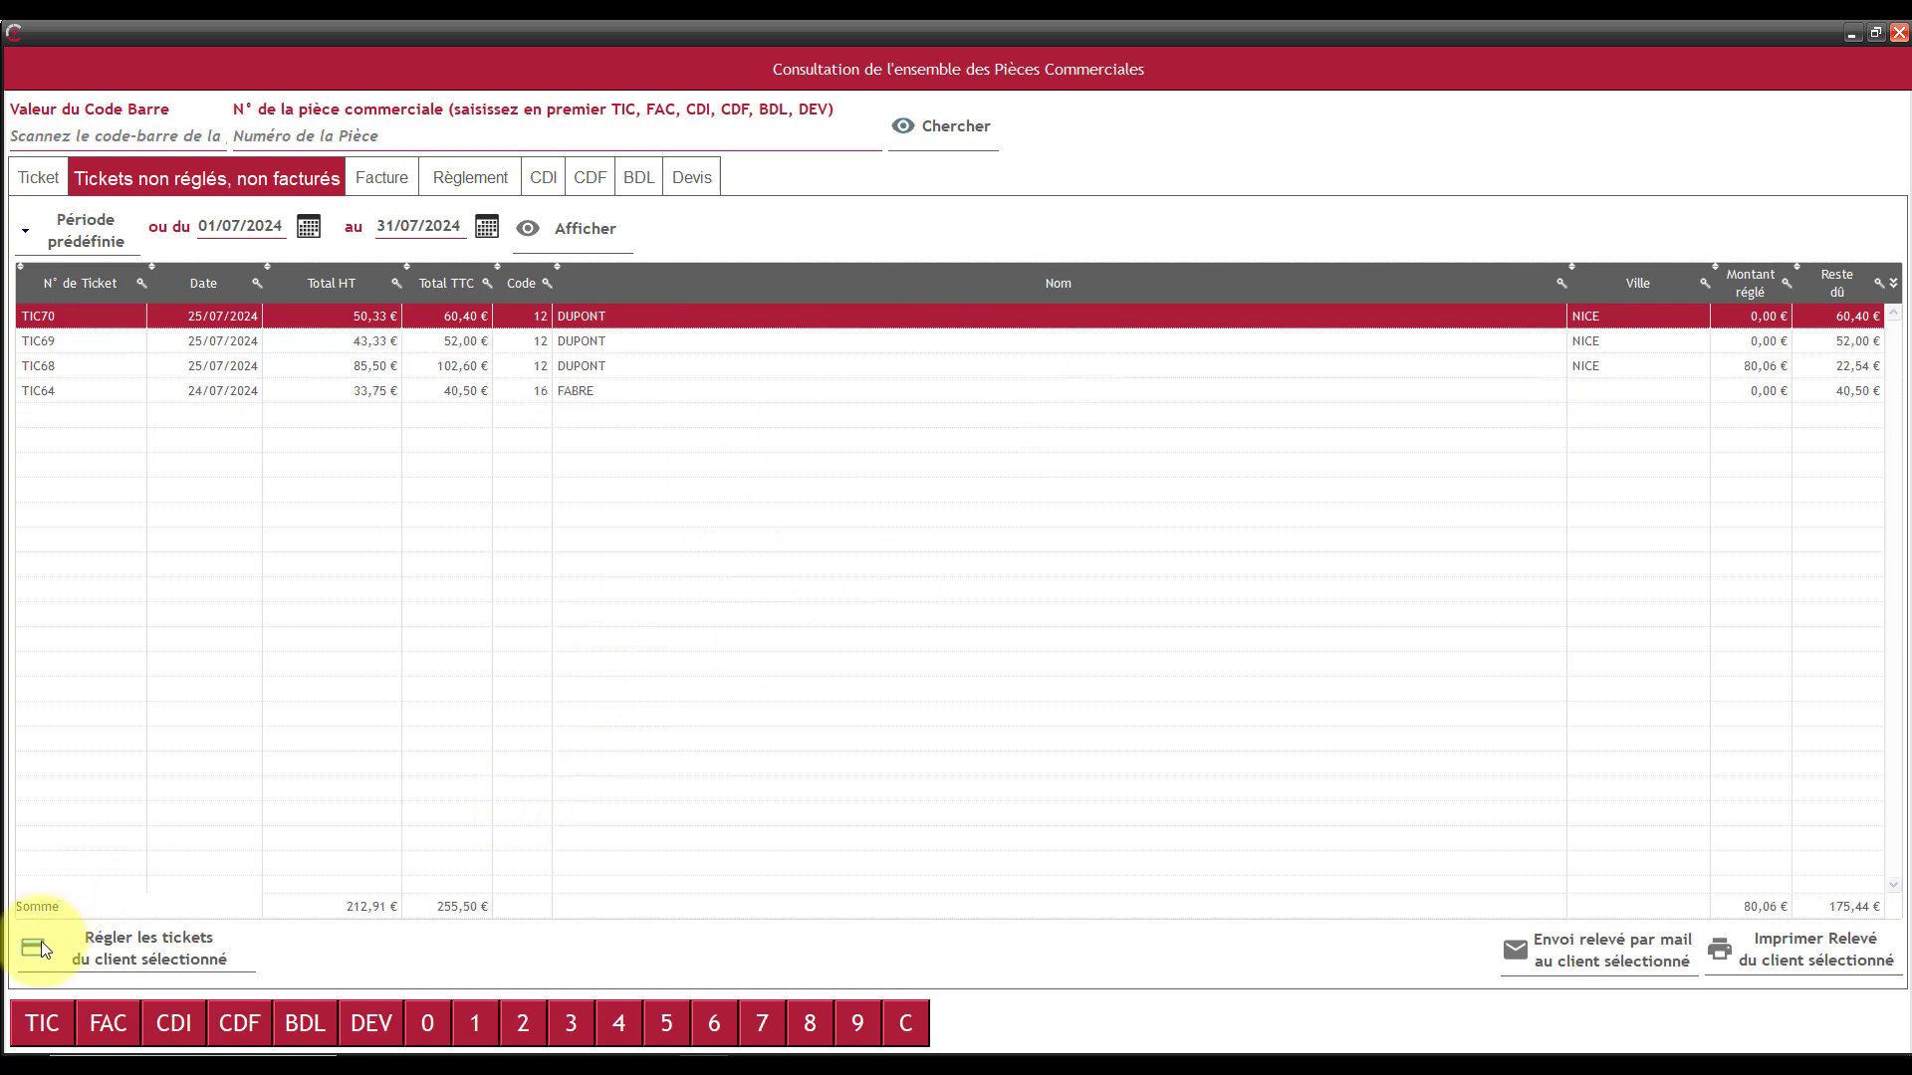
# - Settle all of the customer's remaining tickets by CHEQUE, validate, and close the commercial documents window
pyautogui.click(122, 954)
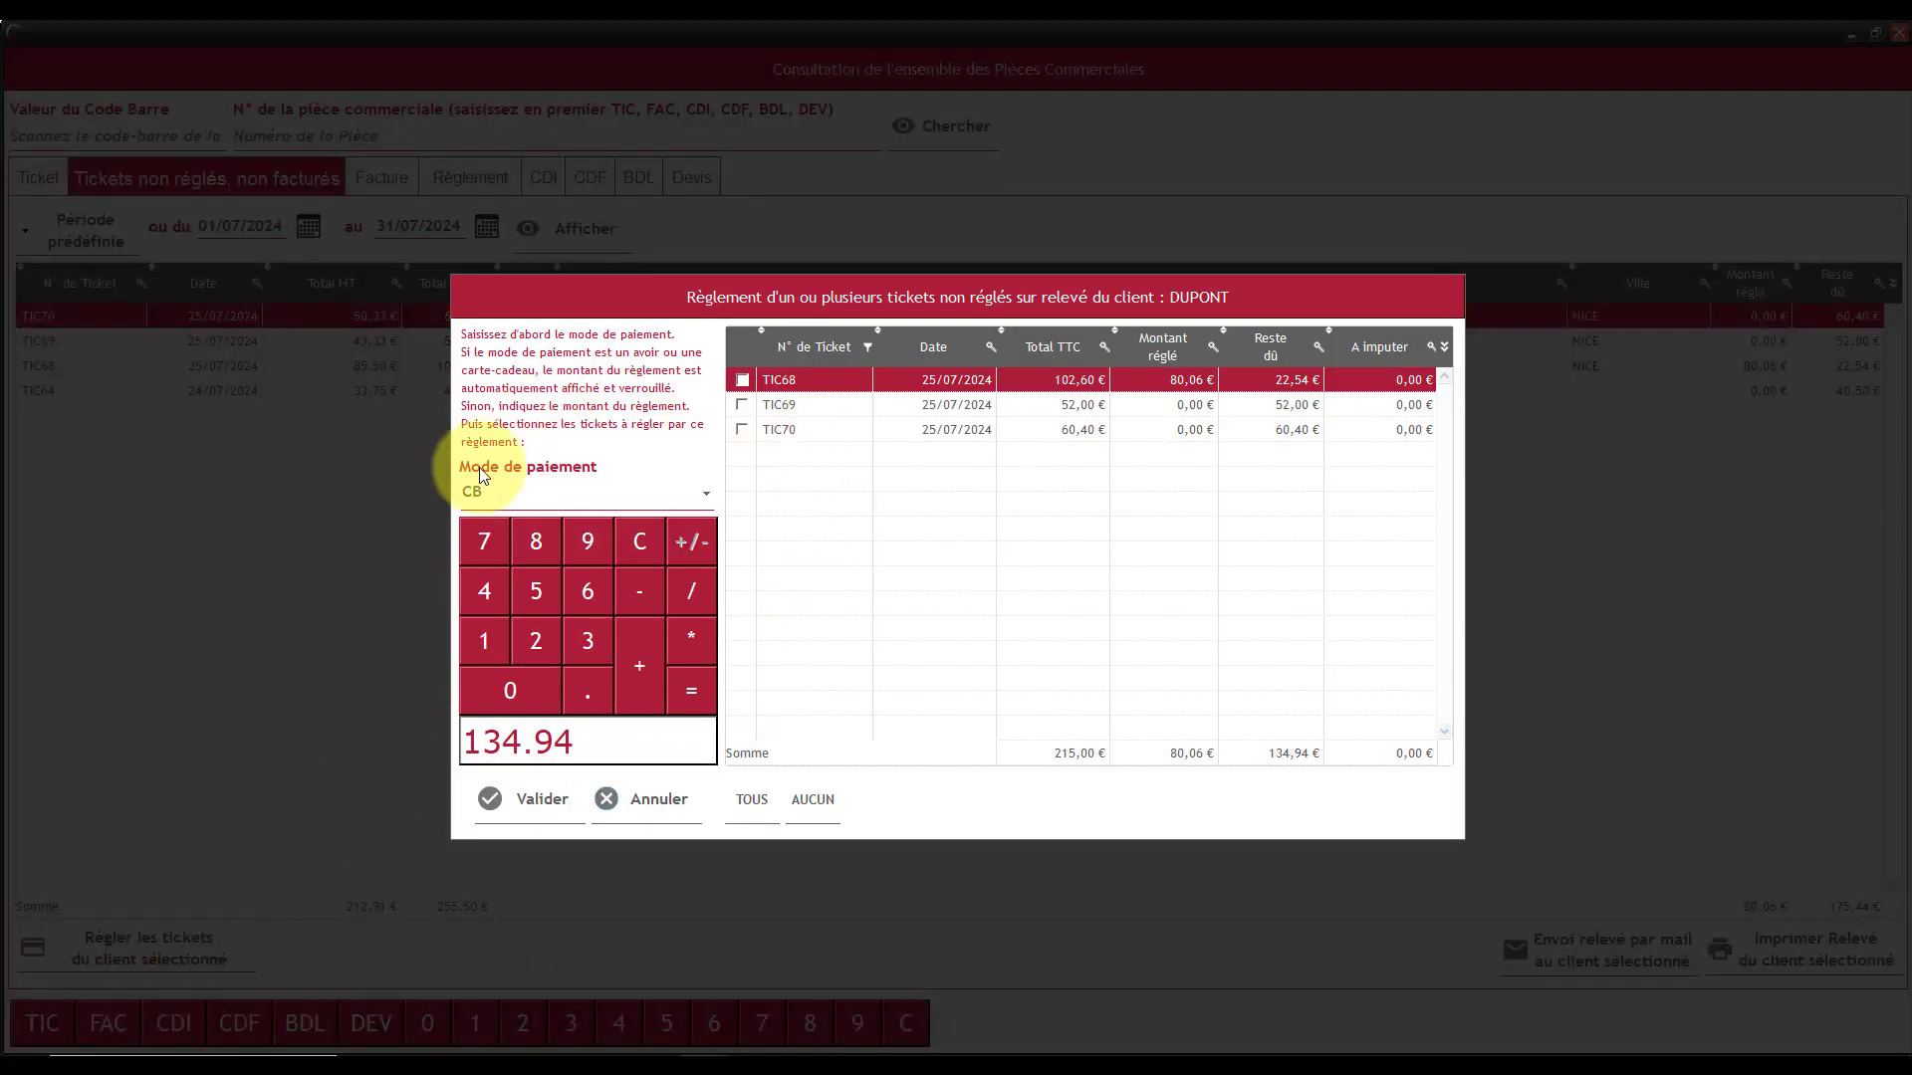
pyautogui.click(475, 490)
pyautogui.click(482, 583)
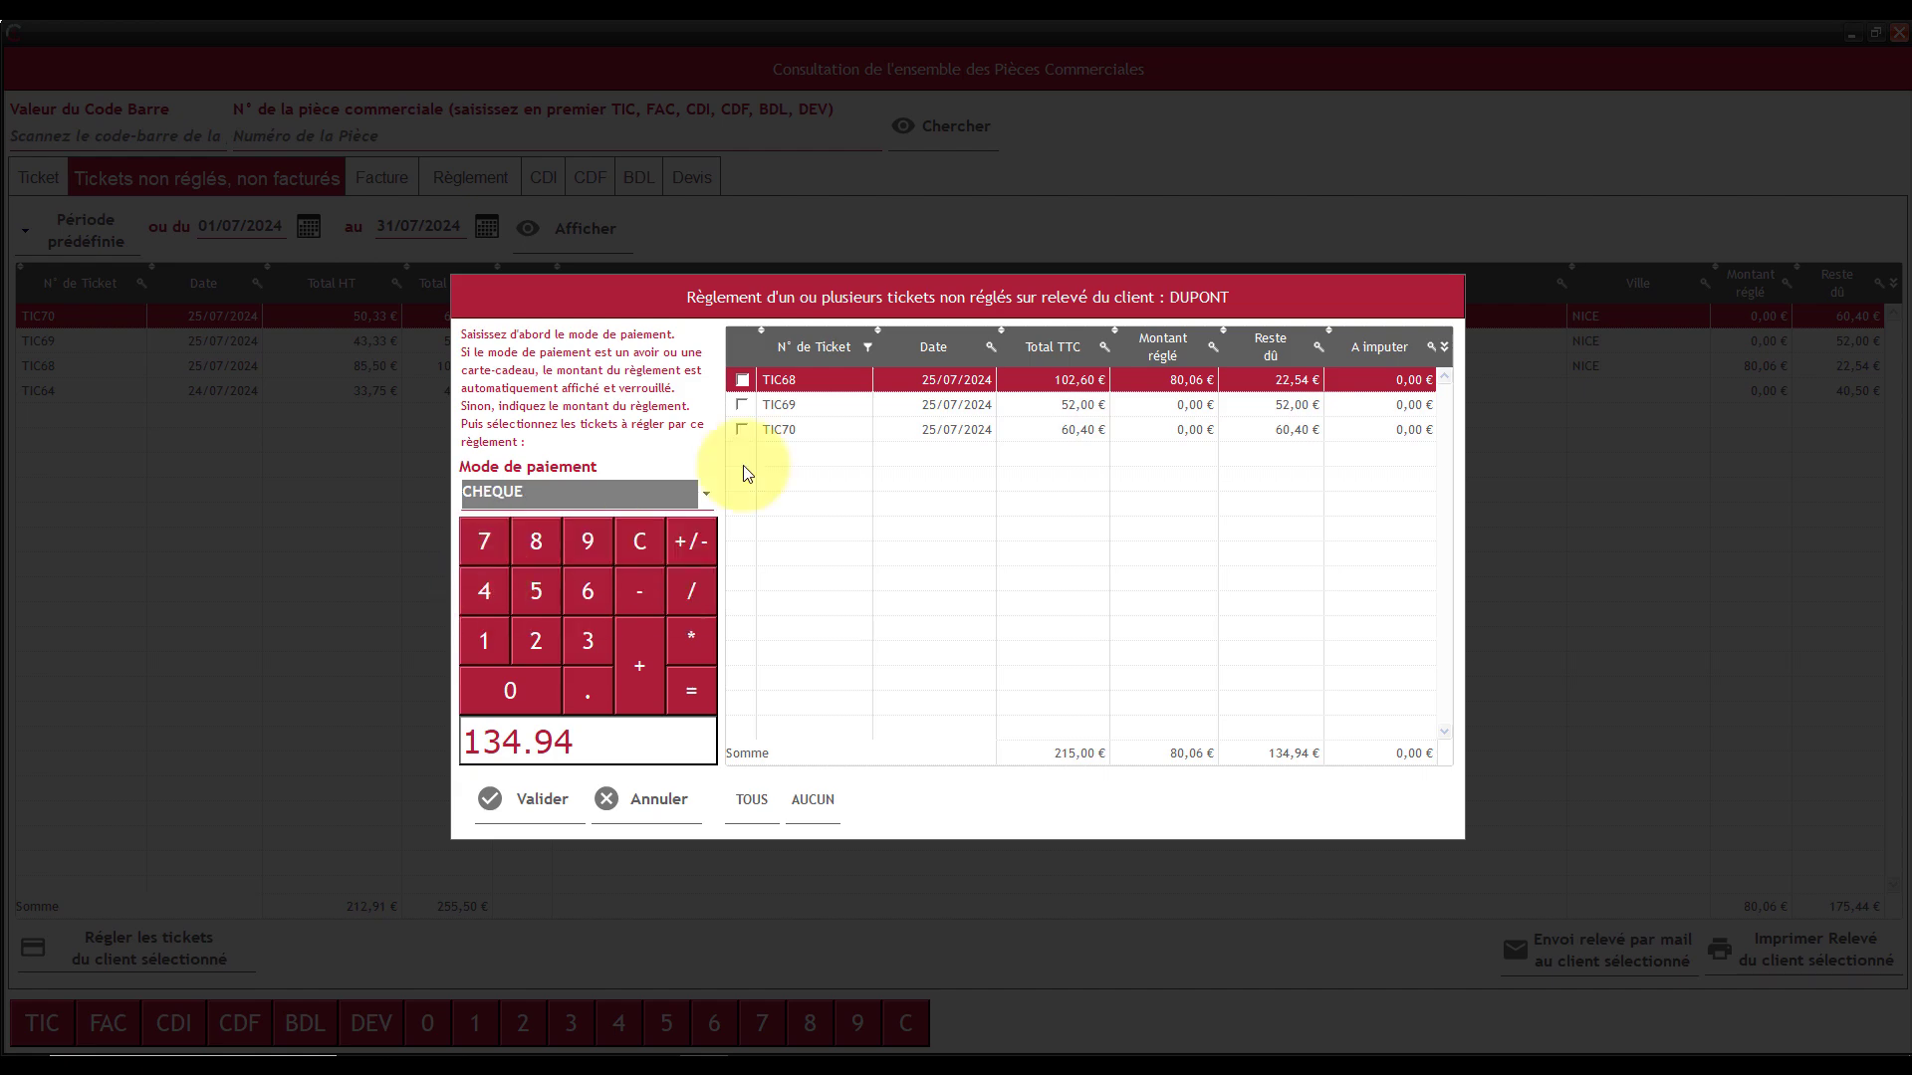
pyautogui.click(751, 802)
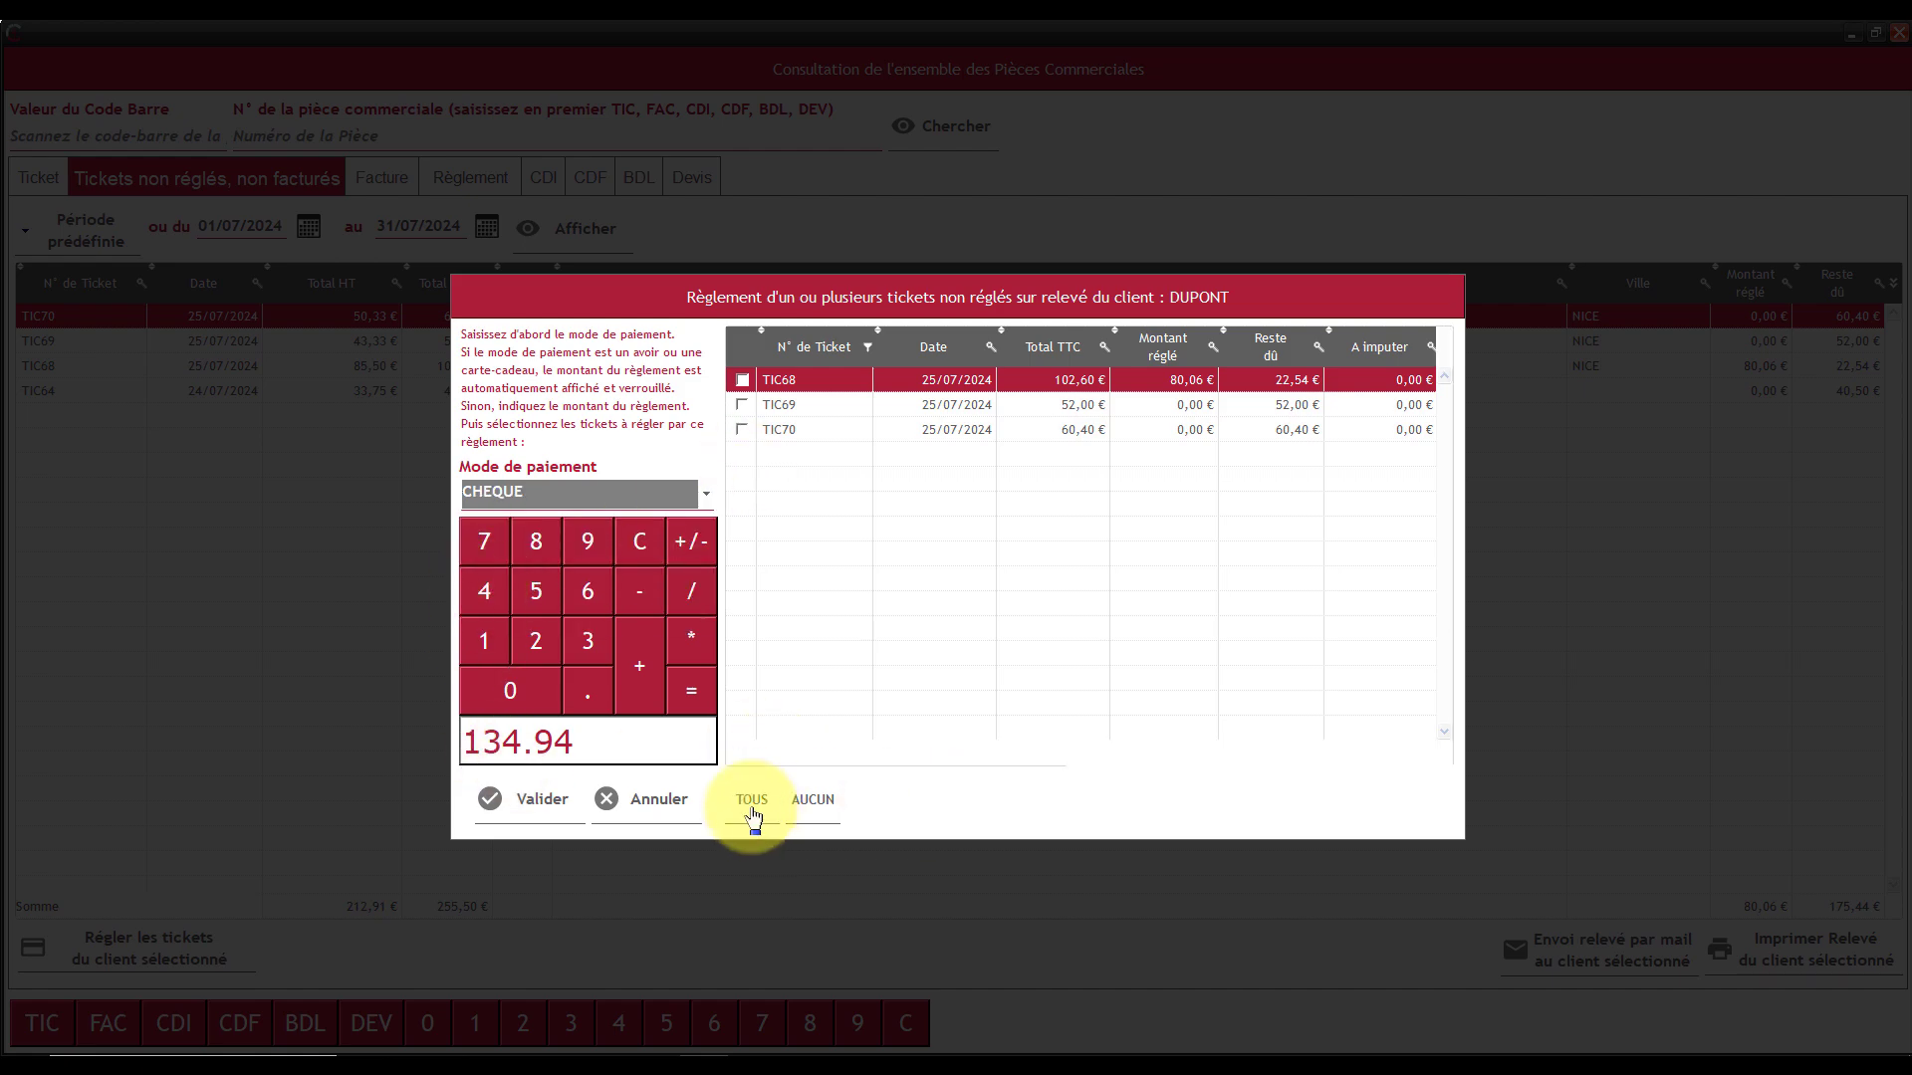
pyautogui.click(528, 797)
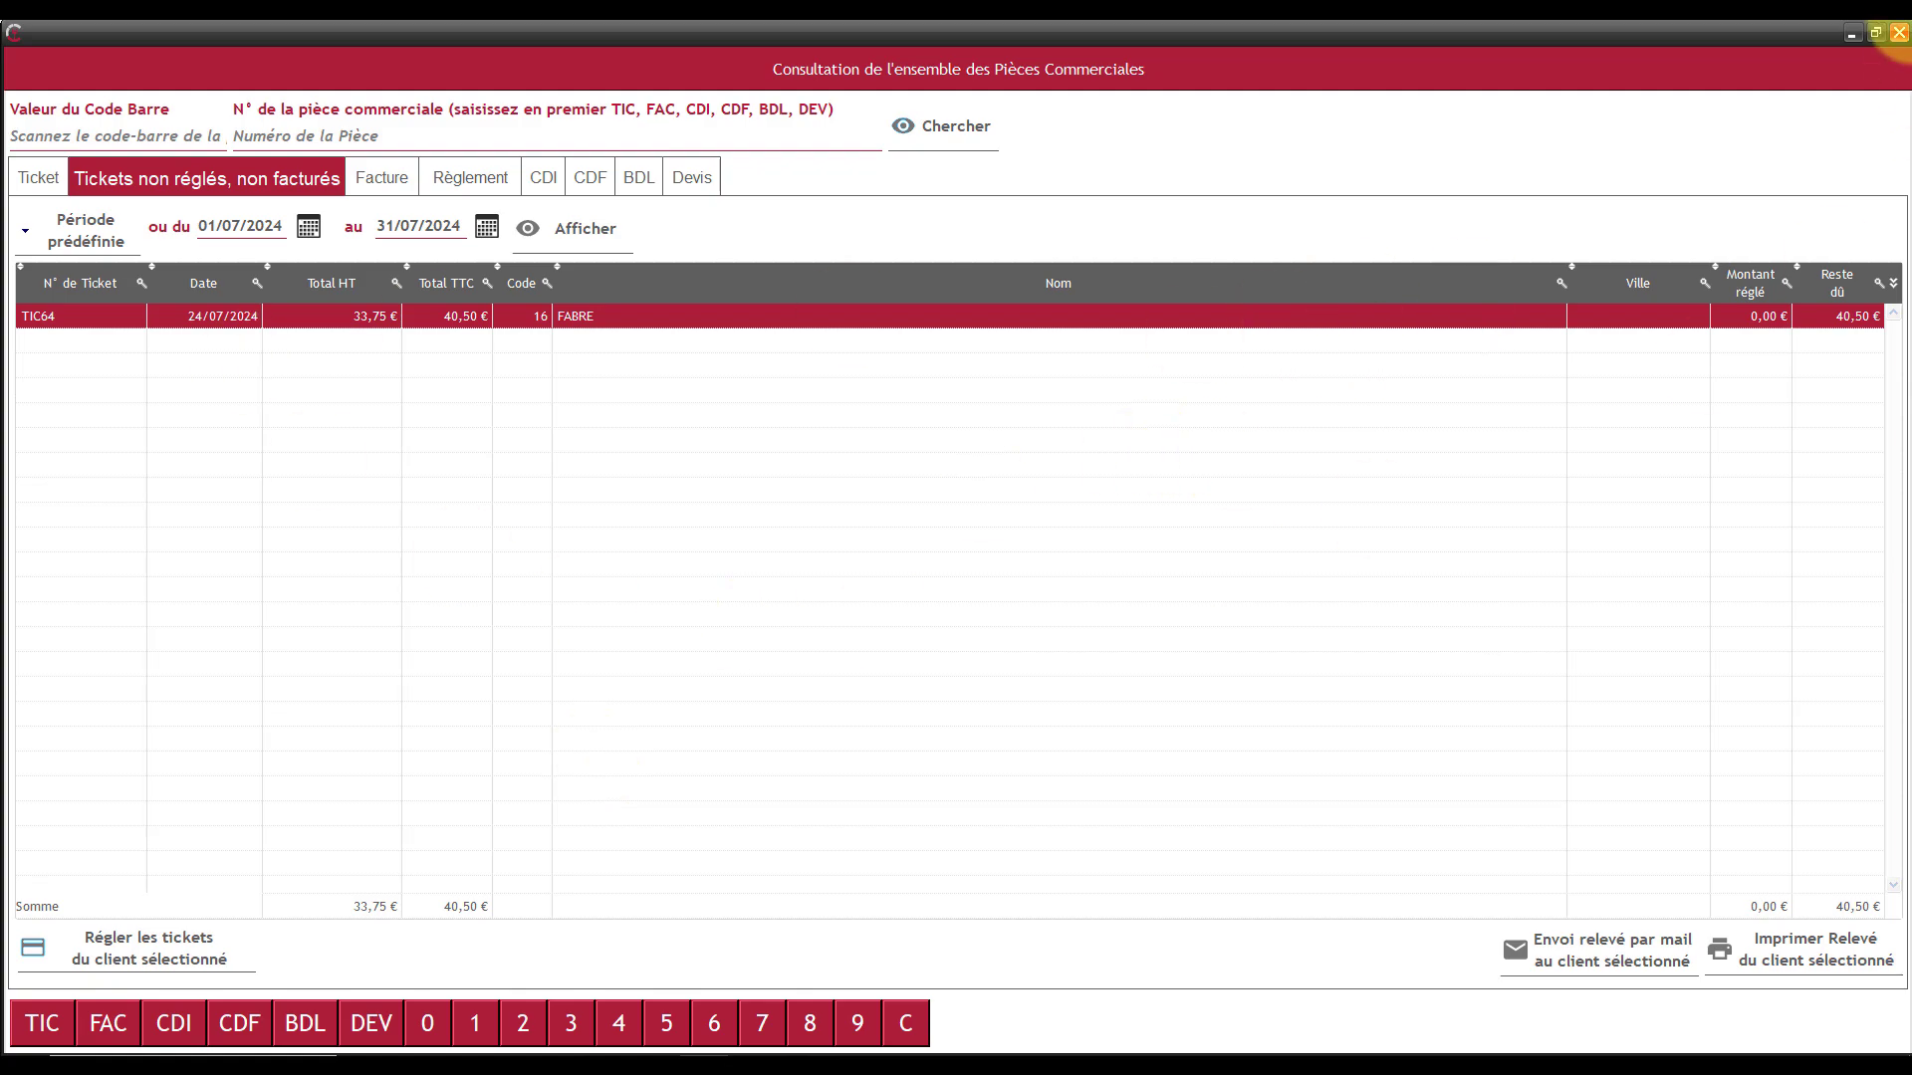
pyautogui.click(1899, 33)
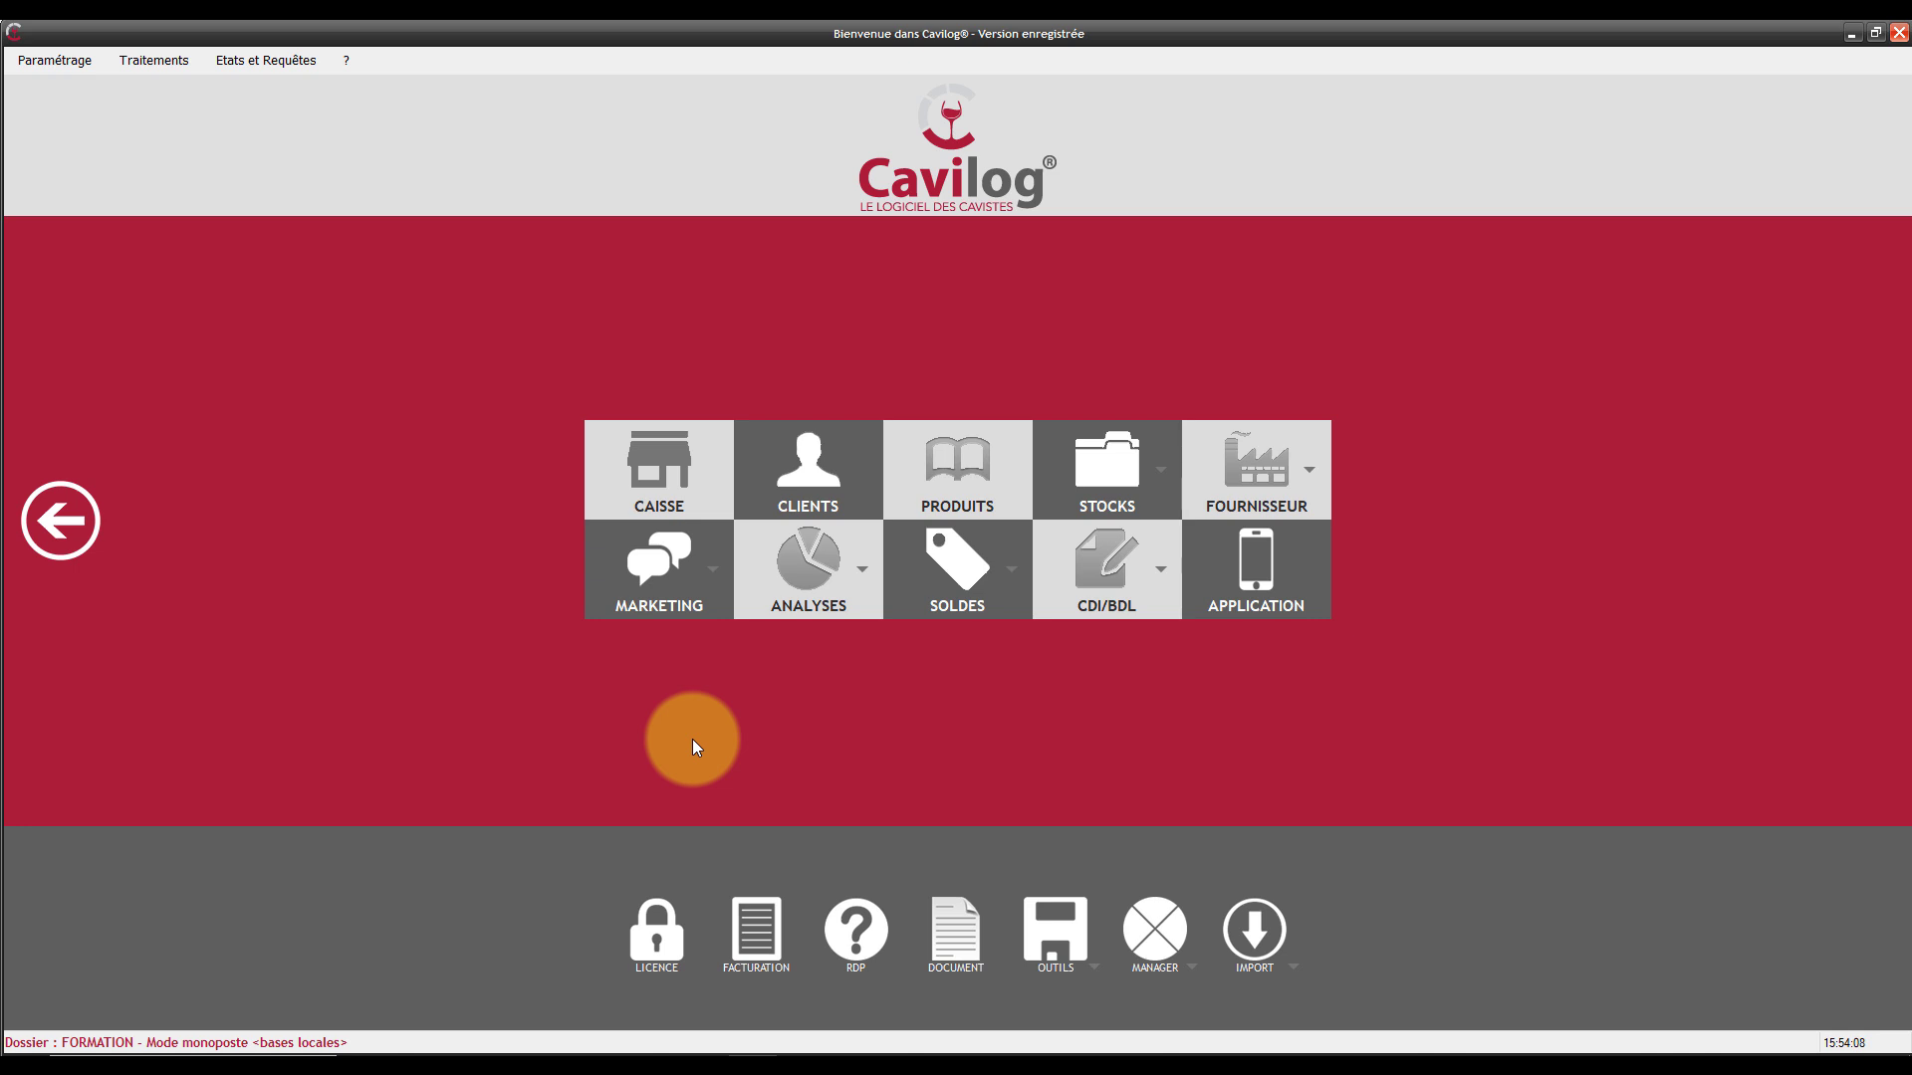
# - List the account tickets to invoice for 01/07/2024 to 31/07/2024 and generate a grouped invoice for the first listed ticket's customer
pyautogui.click(755, 936)
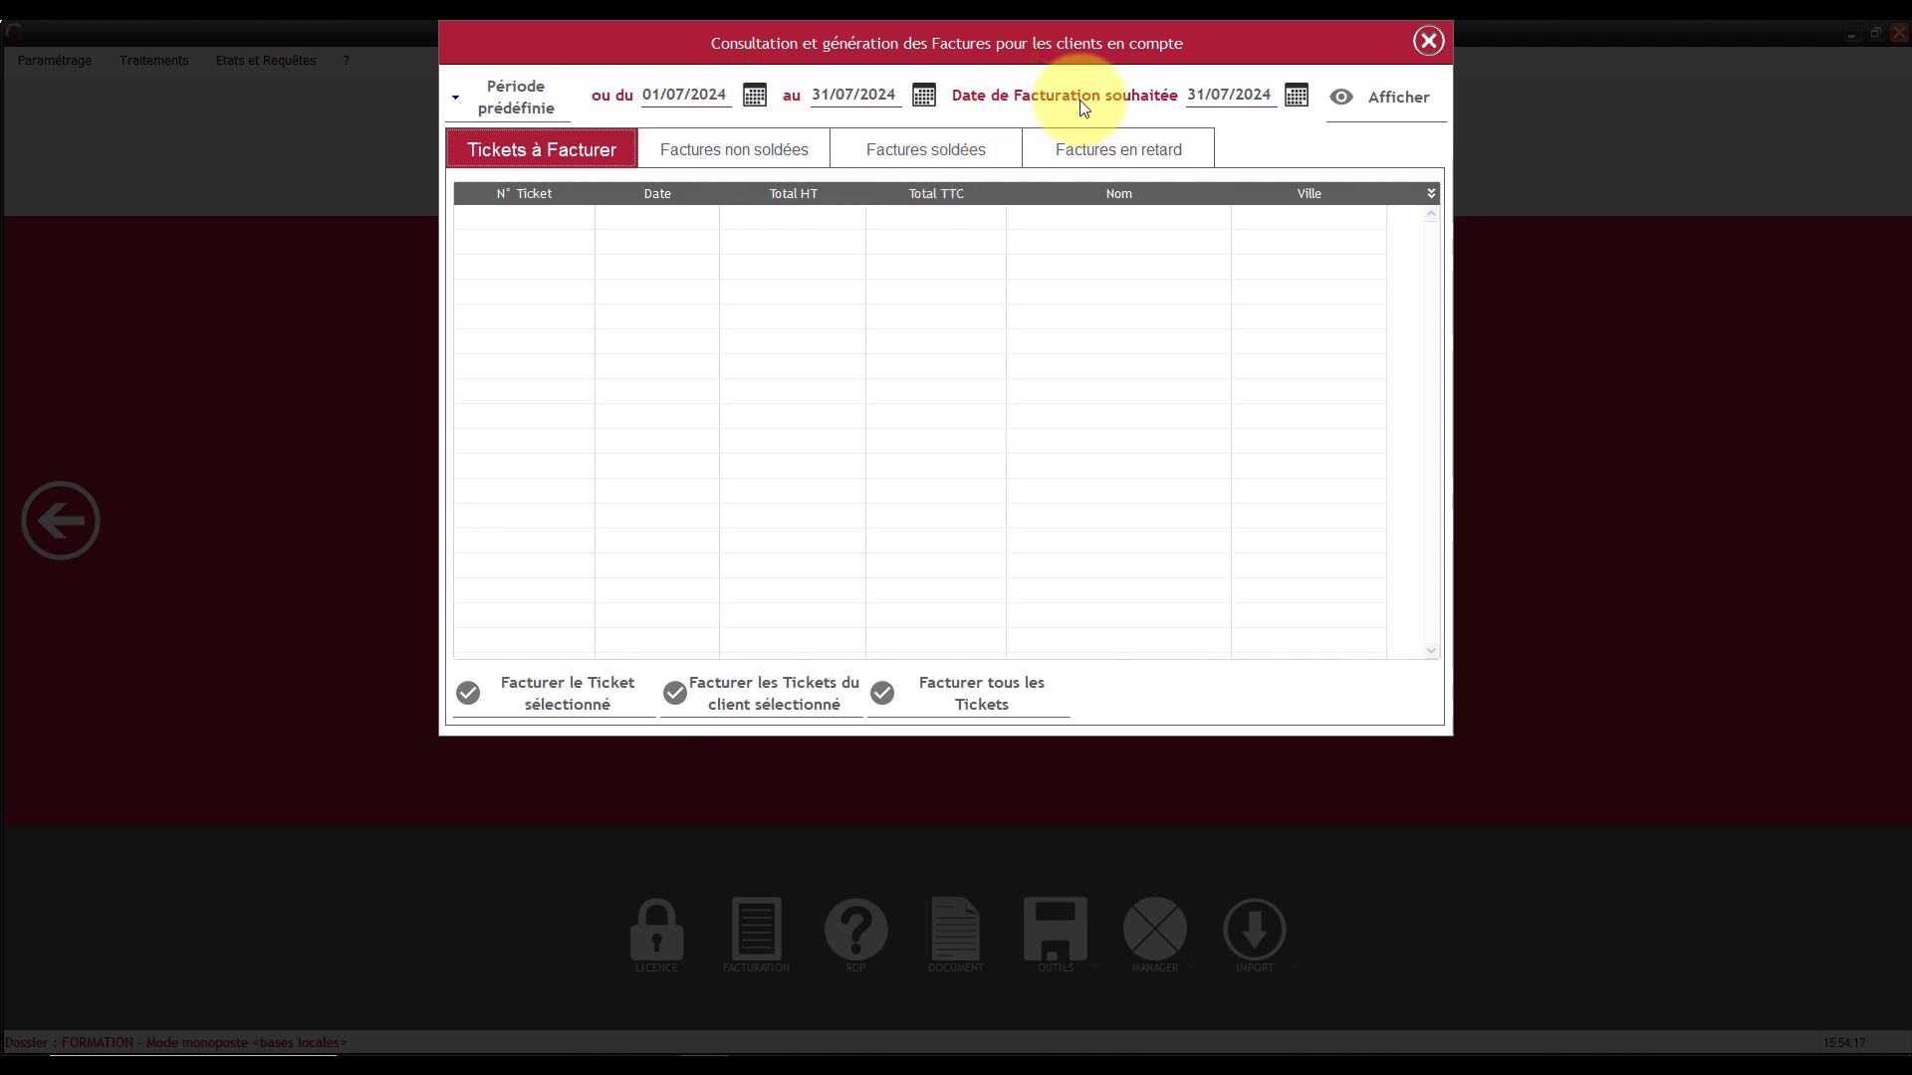
pyautogui.click(1352, 111)
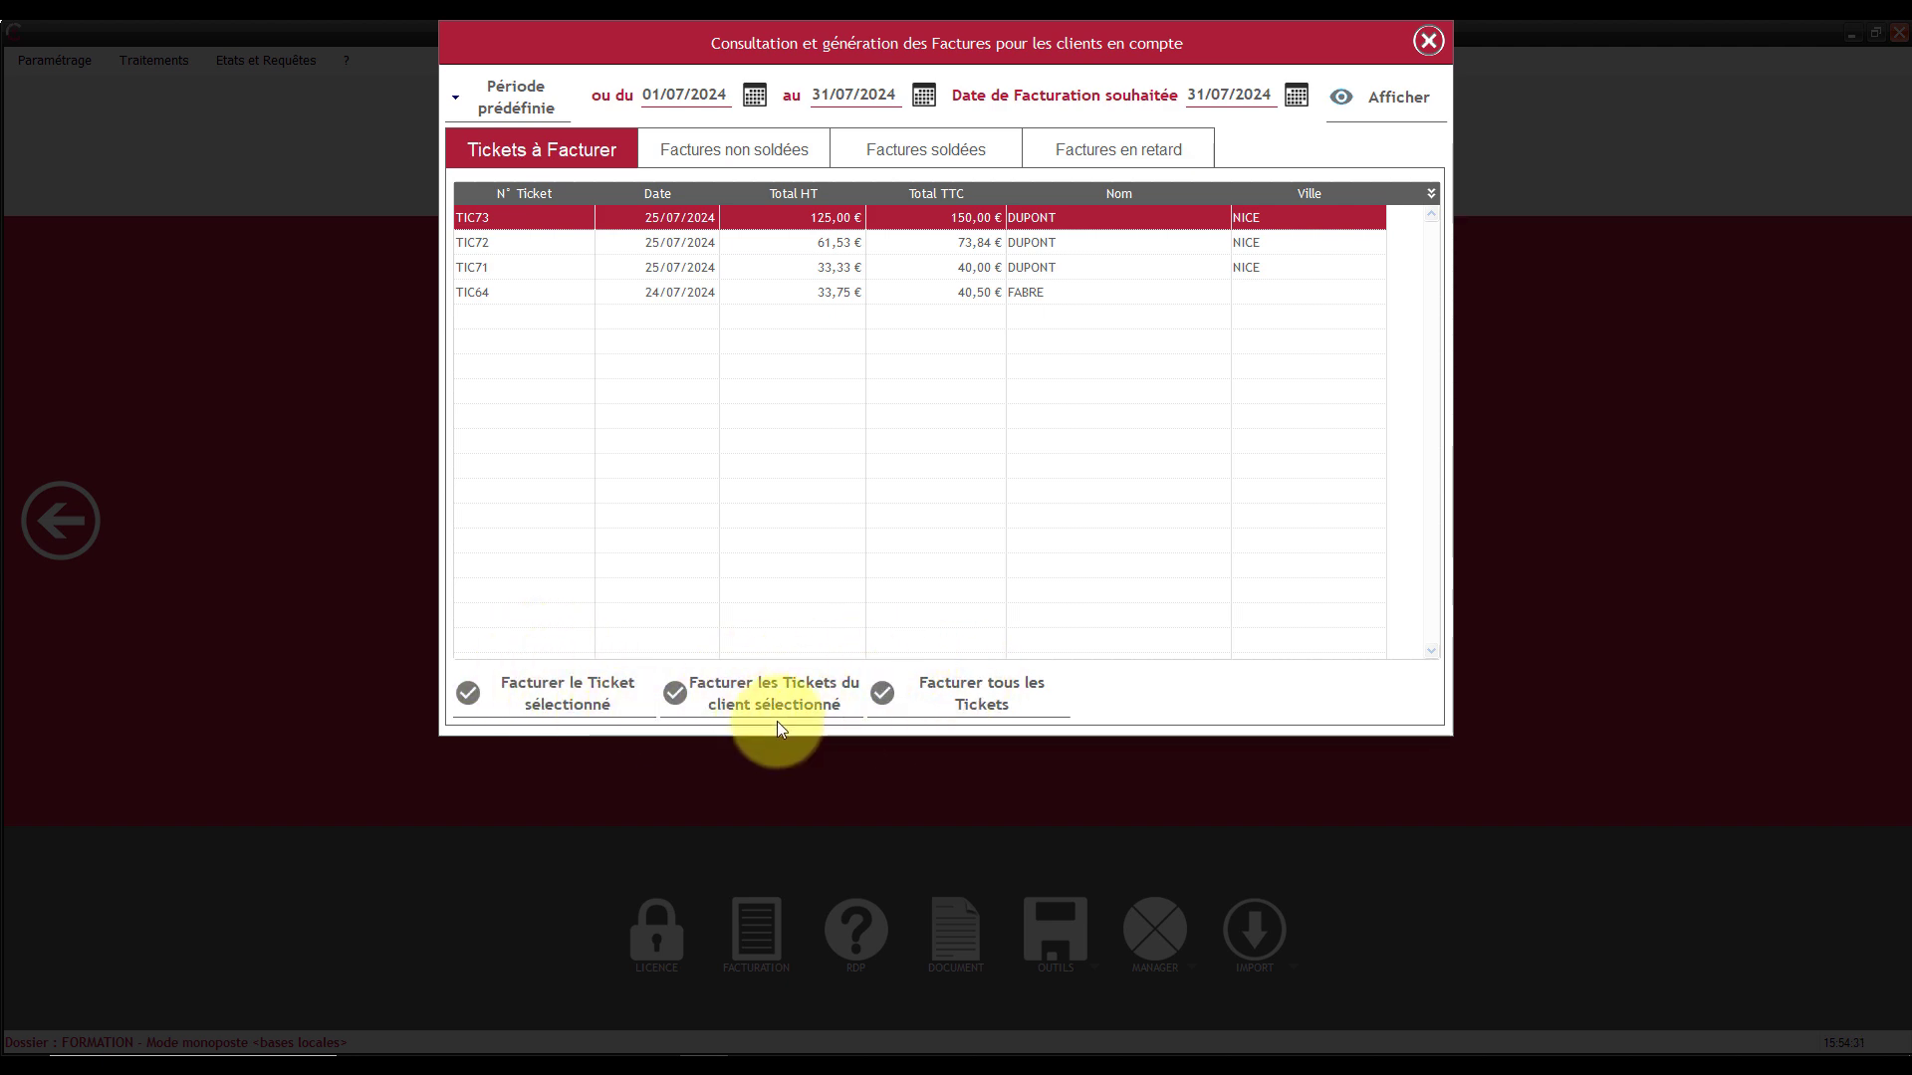
pyautogui.click(766, 690)
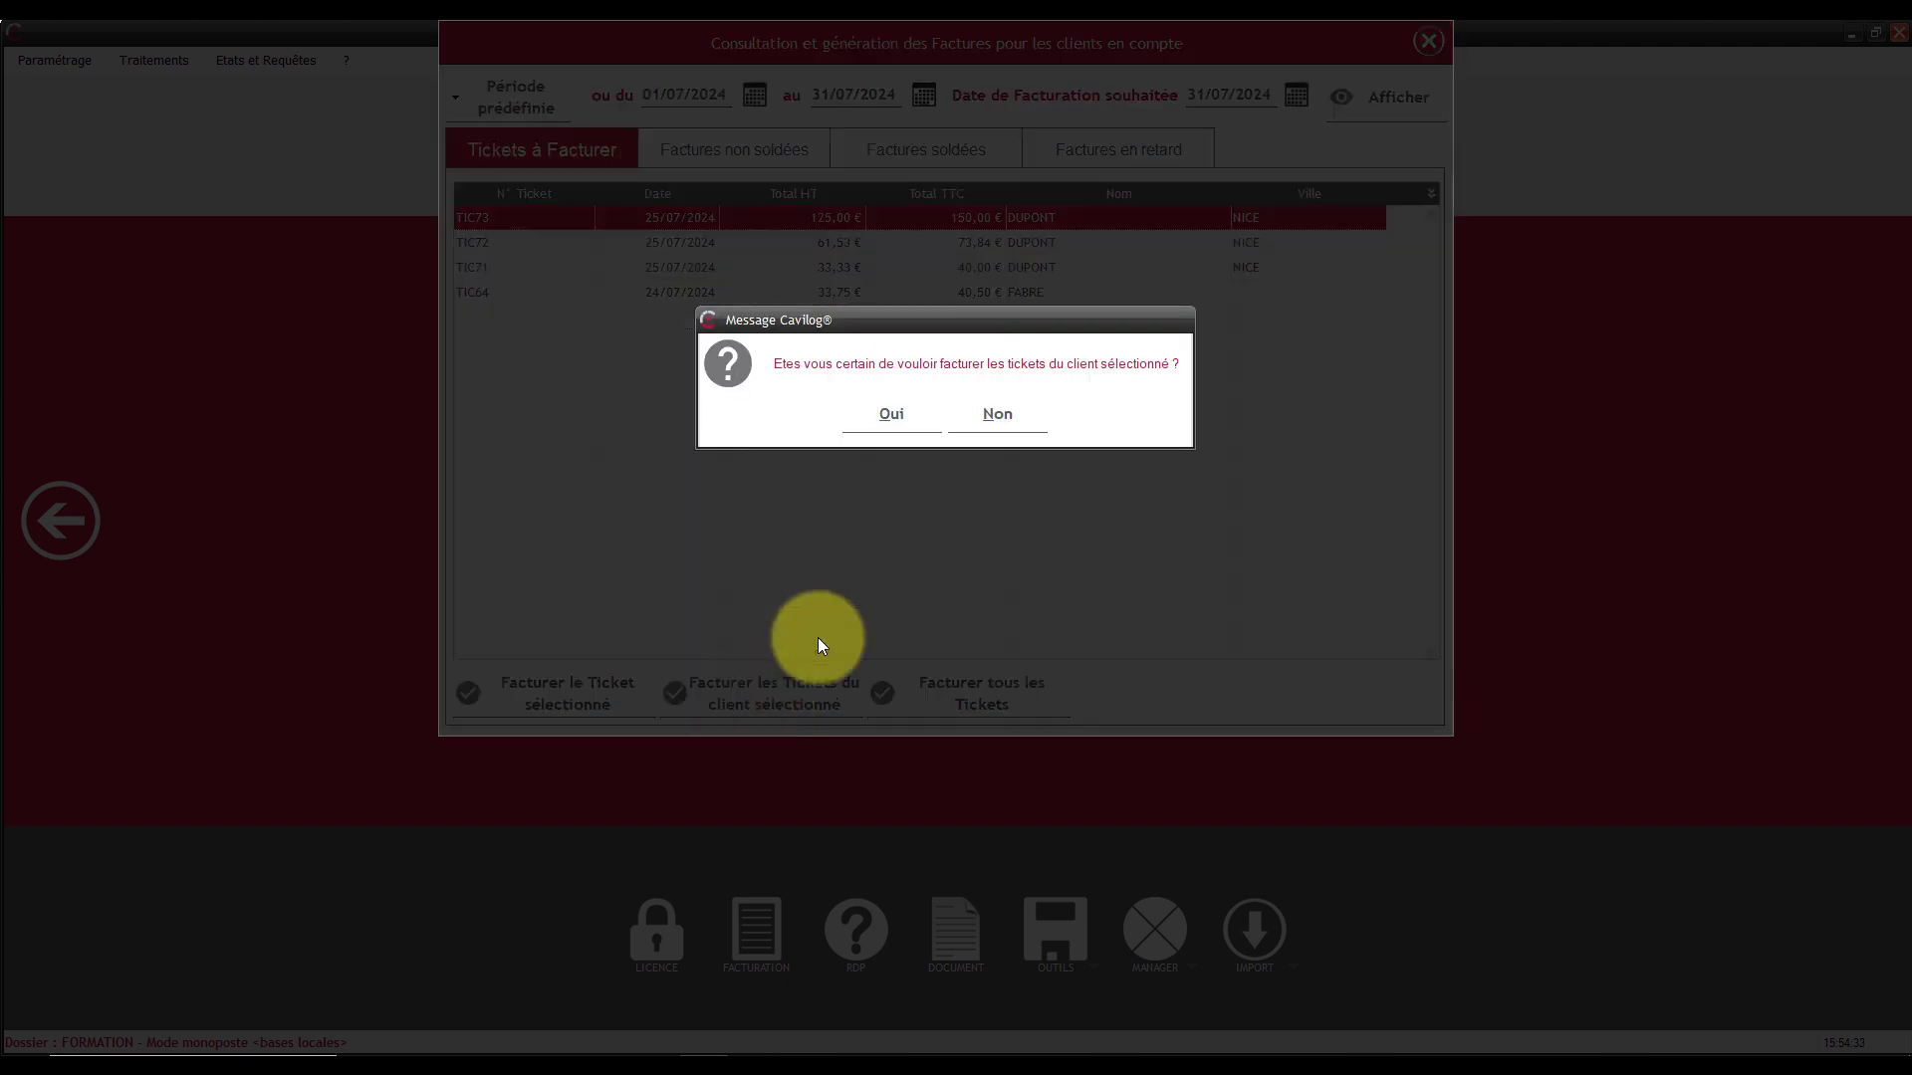
pyautogui.click(886, 412)
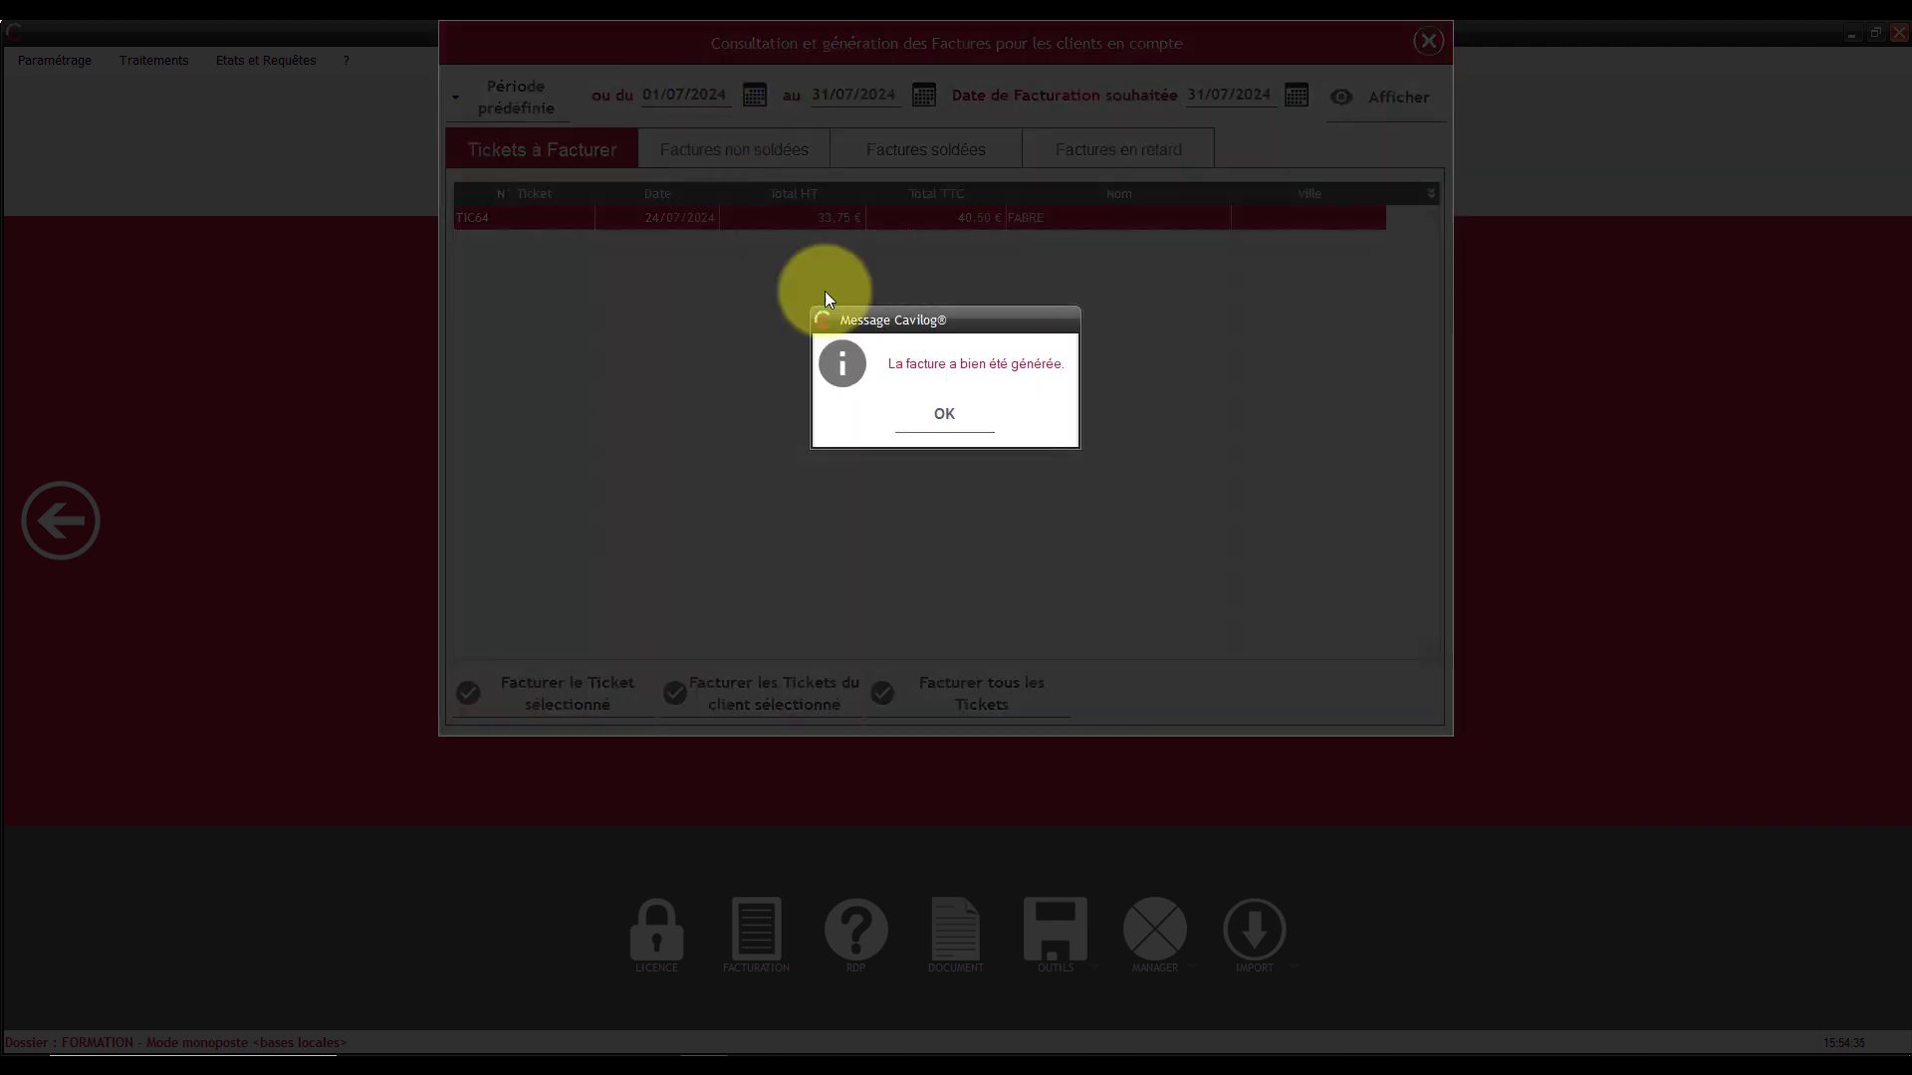
pyautogui.click(934, 412)
# - Show the unsettled invoices, review the print preview of the grouped invoice, and close the preview
pyautogui.click(751, 157)
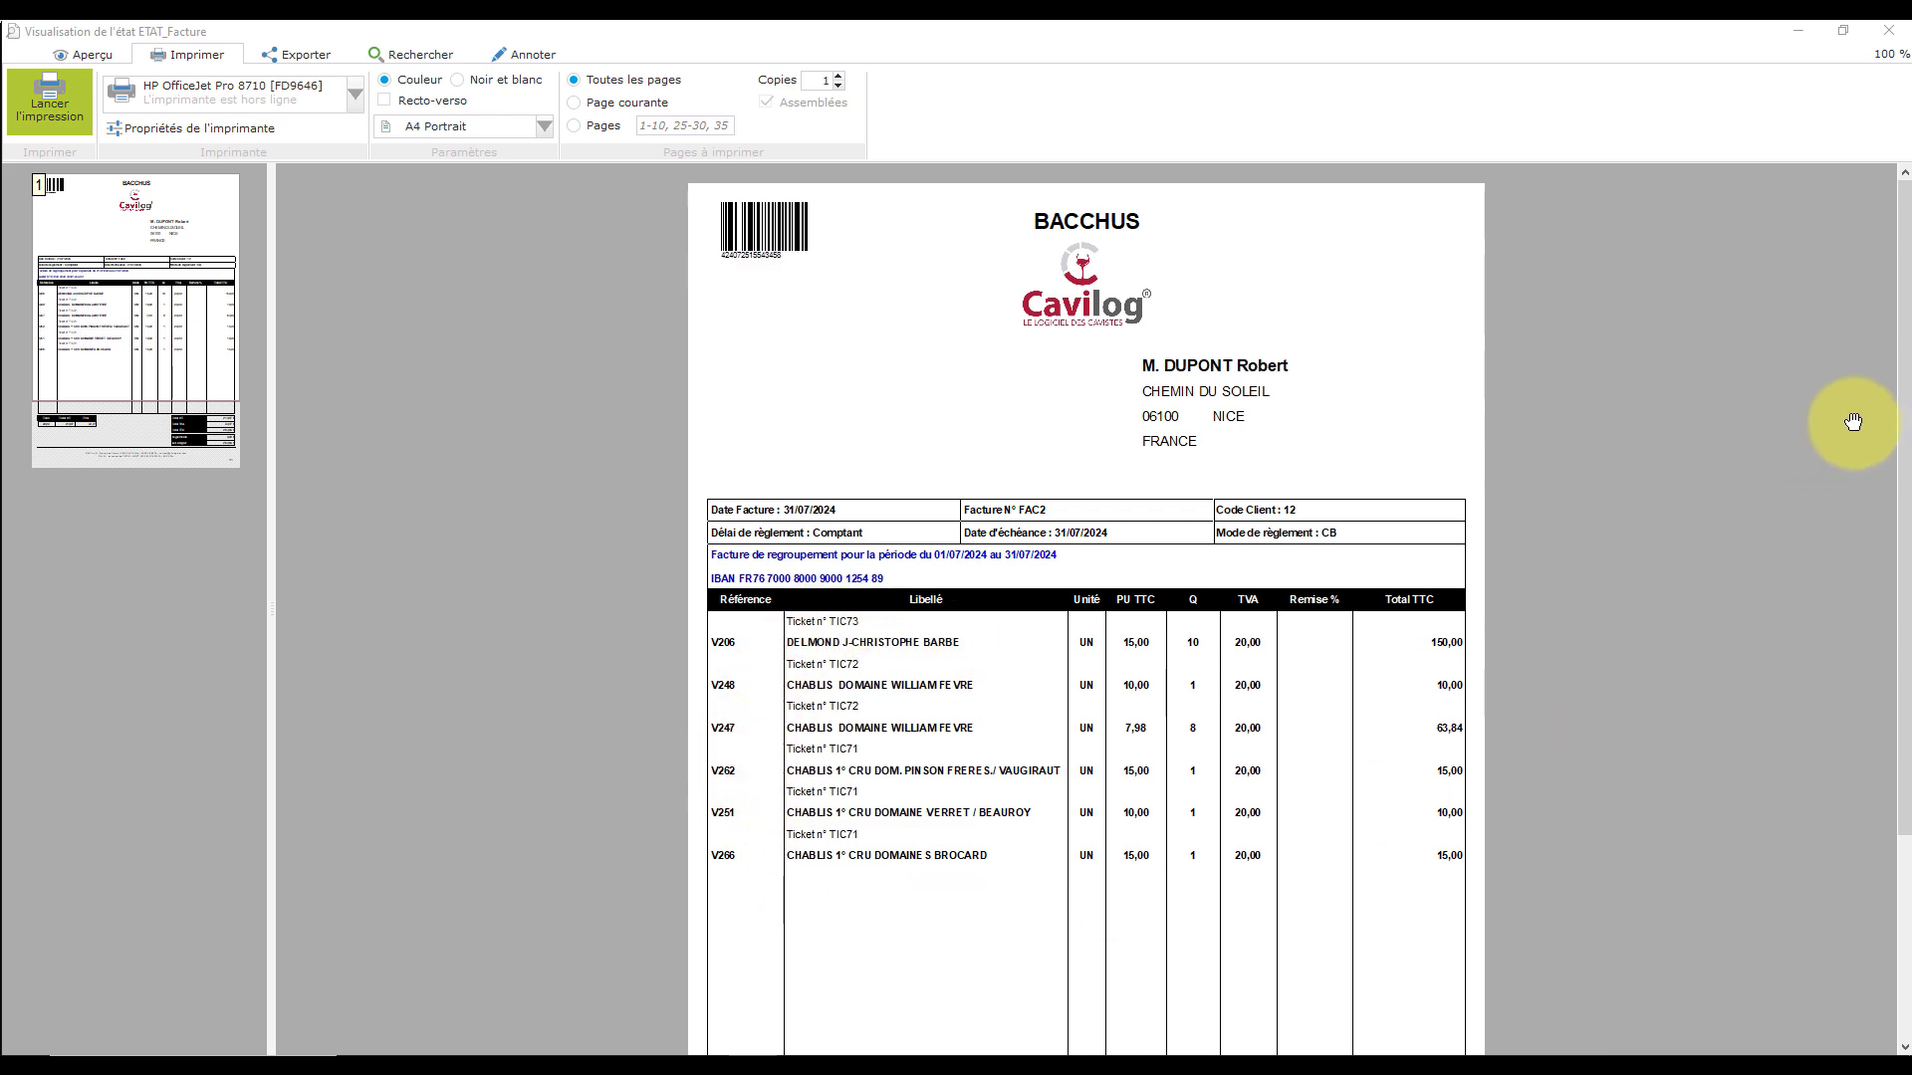
pyautogui.moveTo(1880, 415); pyautogui.dragTo(1889, 373)
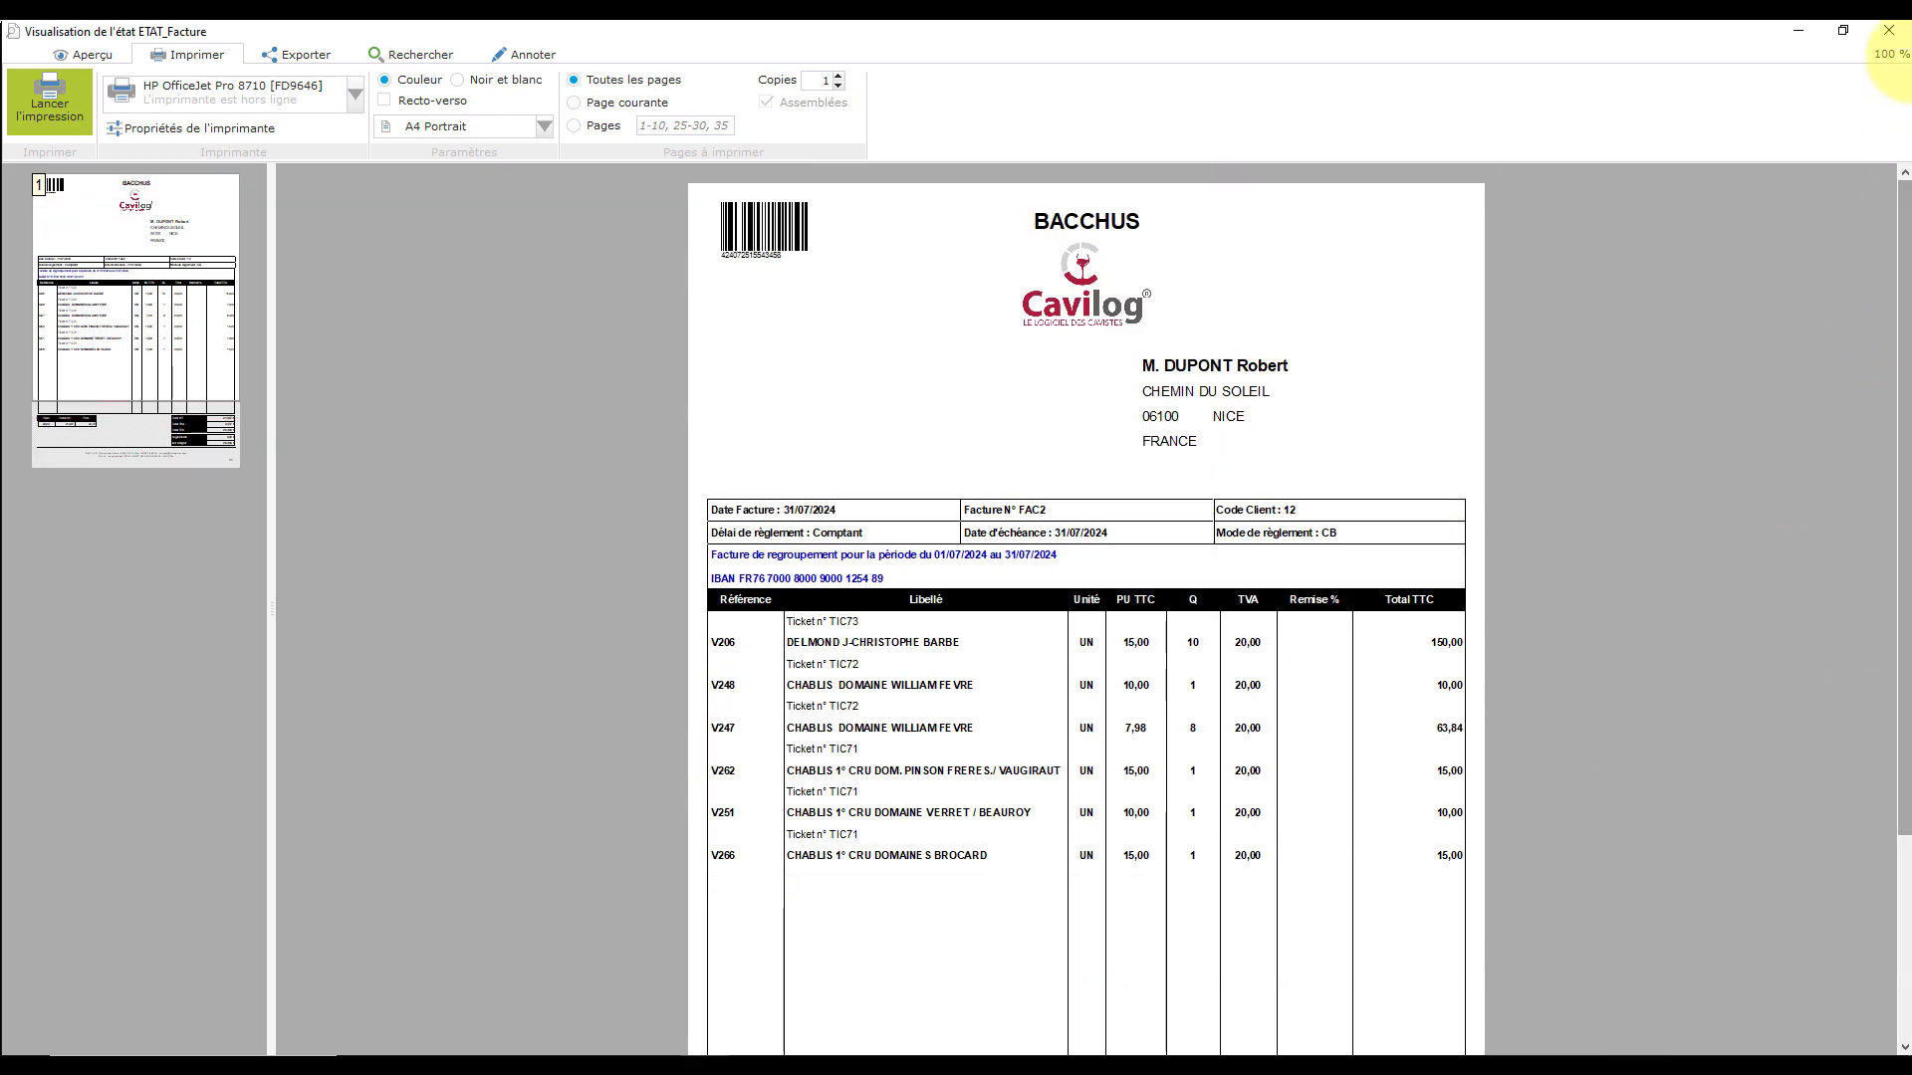
pyautogui.click(1888, 30)
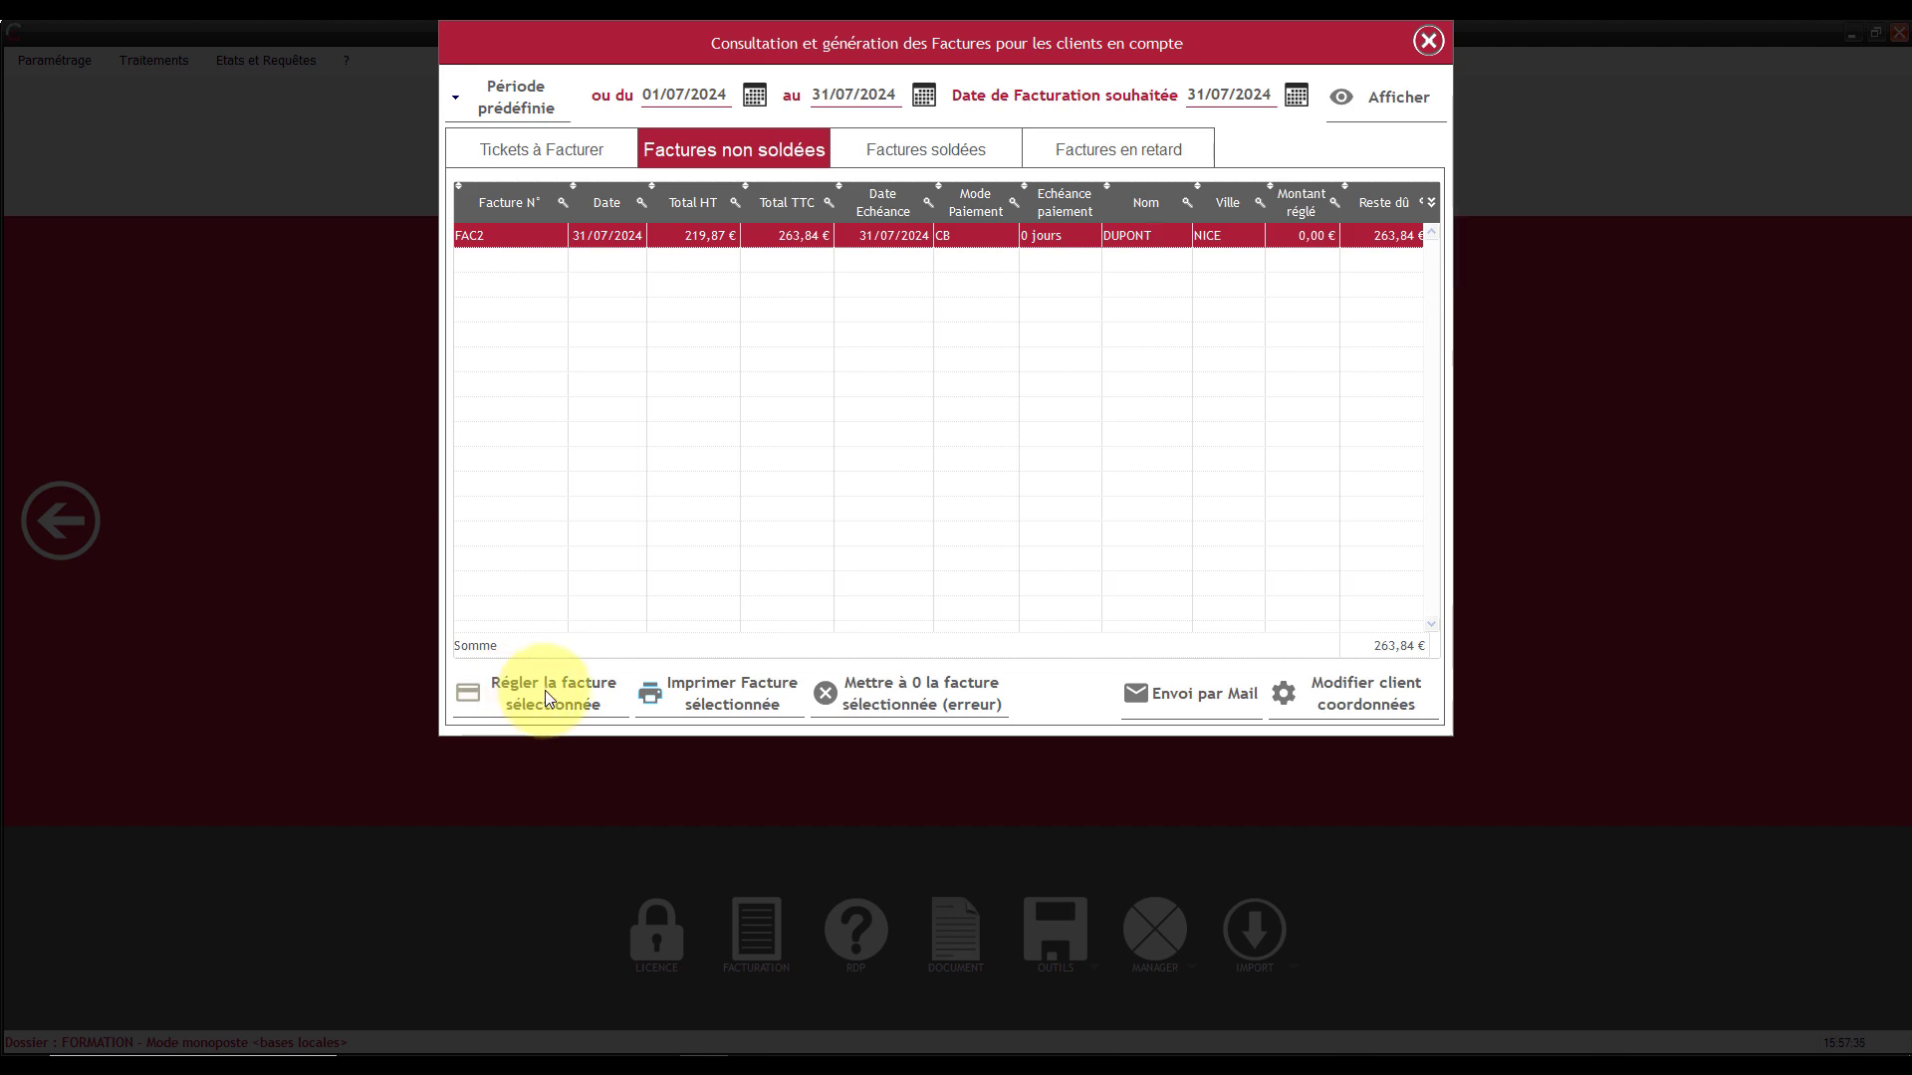
# - Settle the selected unsettled invoice's full balance of 263.84 by CHEQUE and validate the payment
pyautogui.click(513, 697)
pyautogui.click(793, 579)
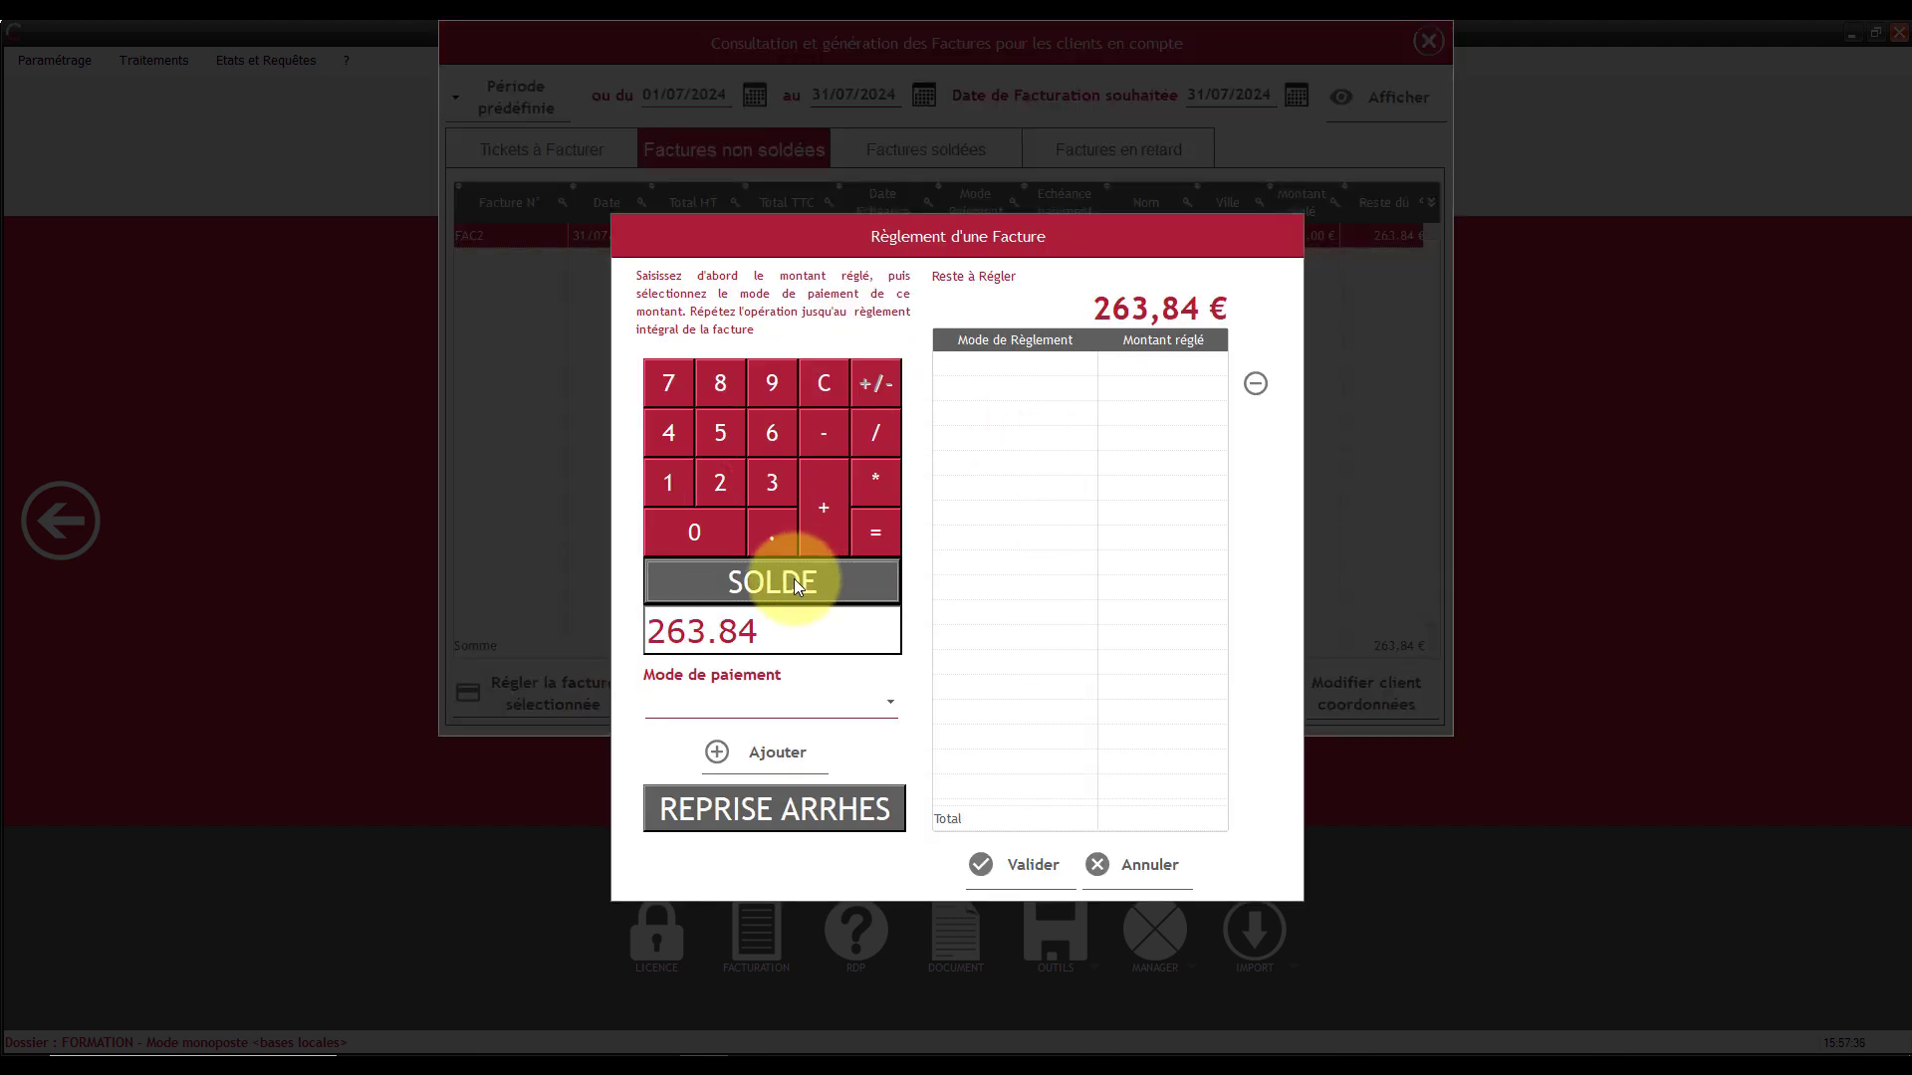
pyautogui.click(742, 705)
pyautogui.click(673, 783)
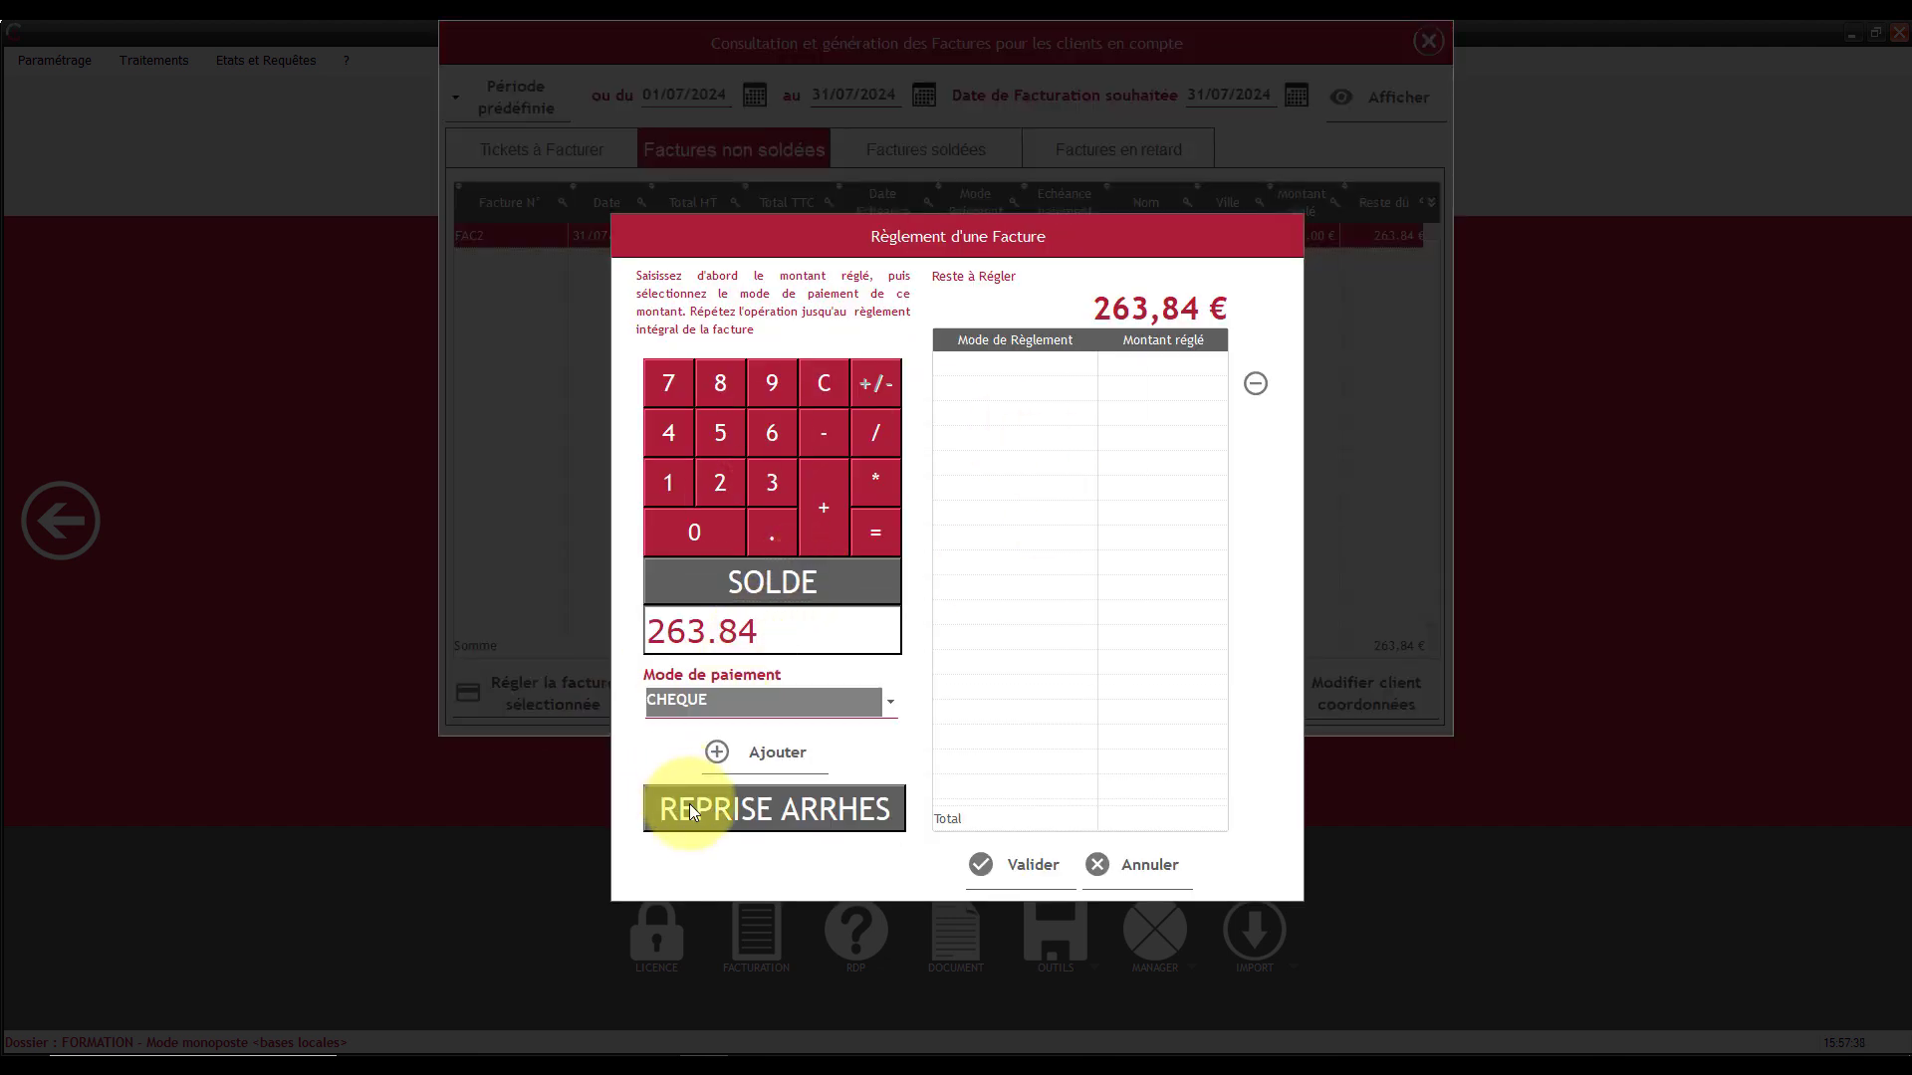
pyautogui.click(747, 775)
pyautogui.click(984, 866)
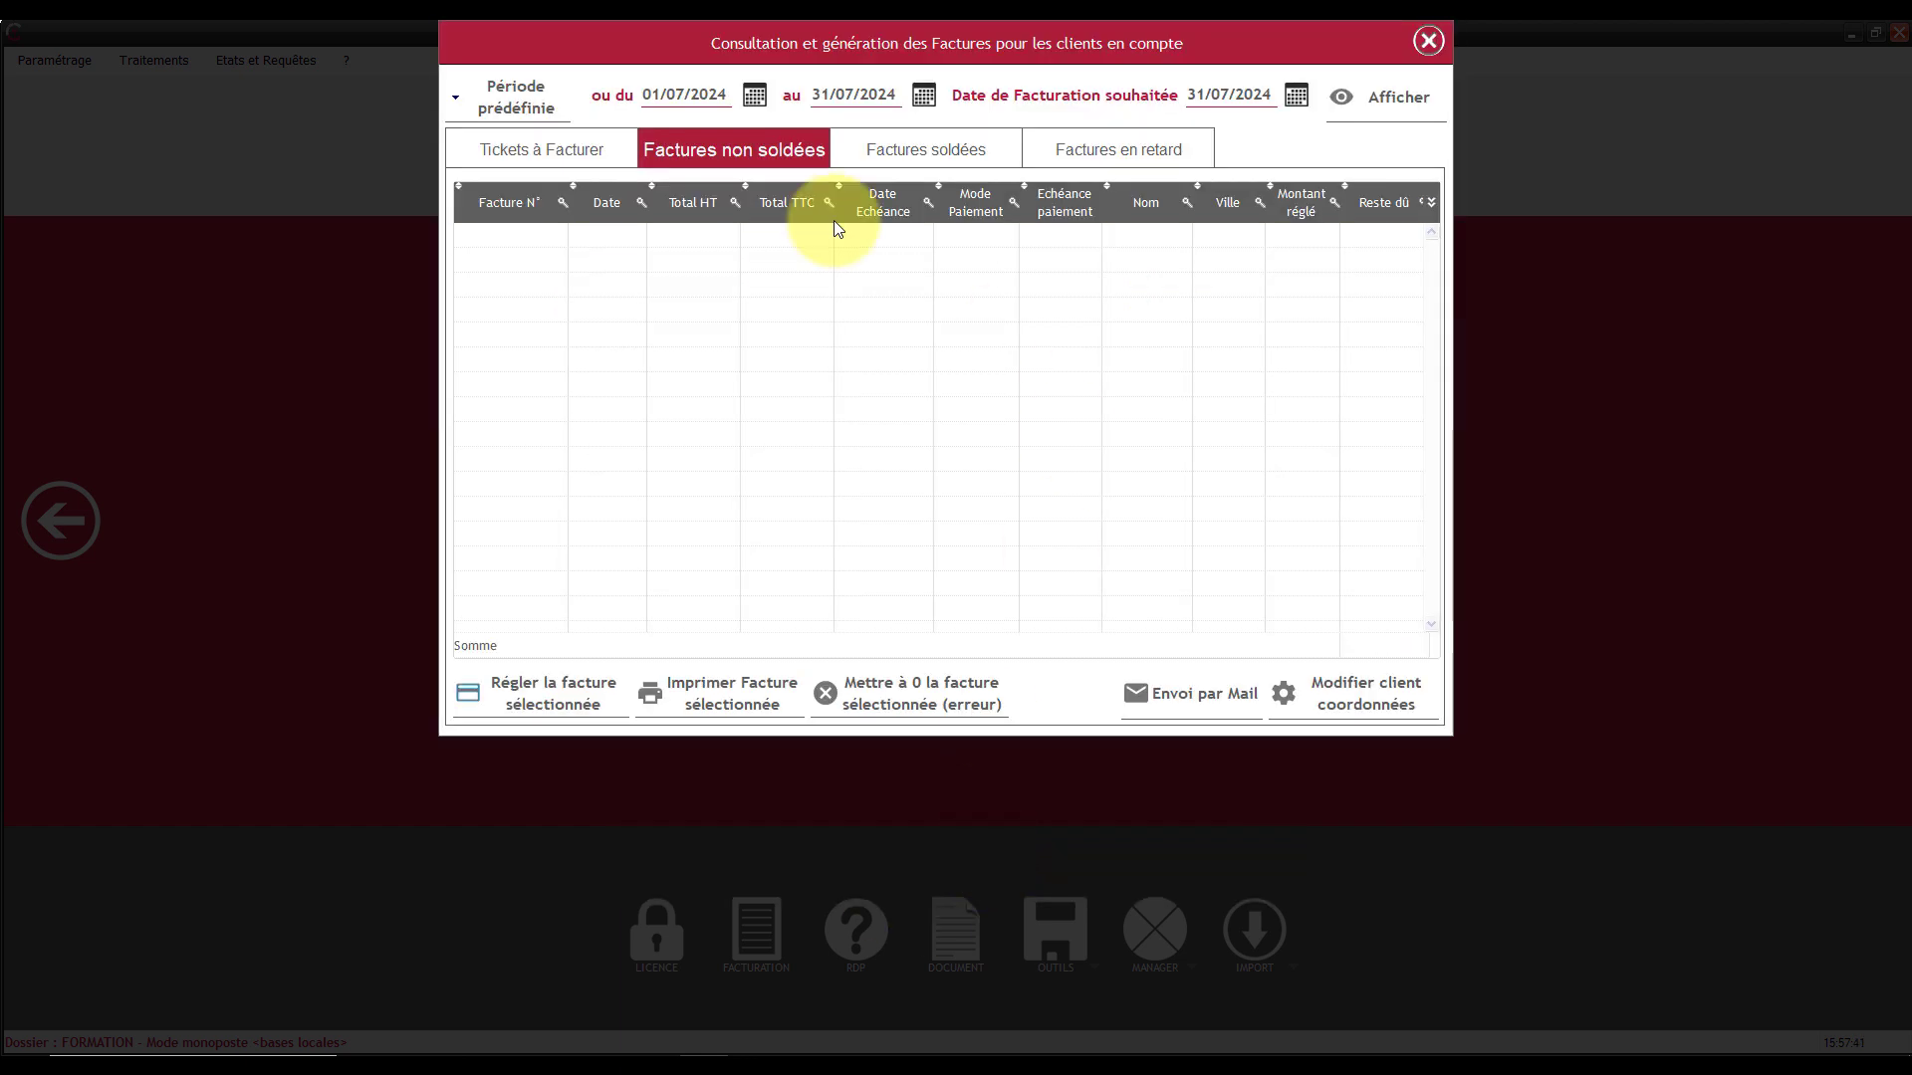
# - Check the list of overdue invoices and close the invoicing window
pyautogui.click(1153, 147)
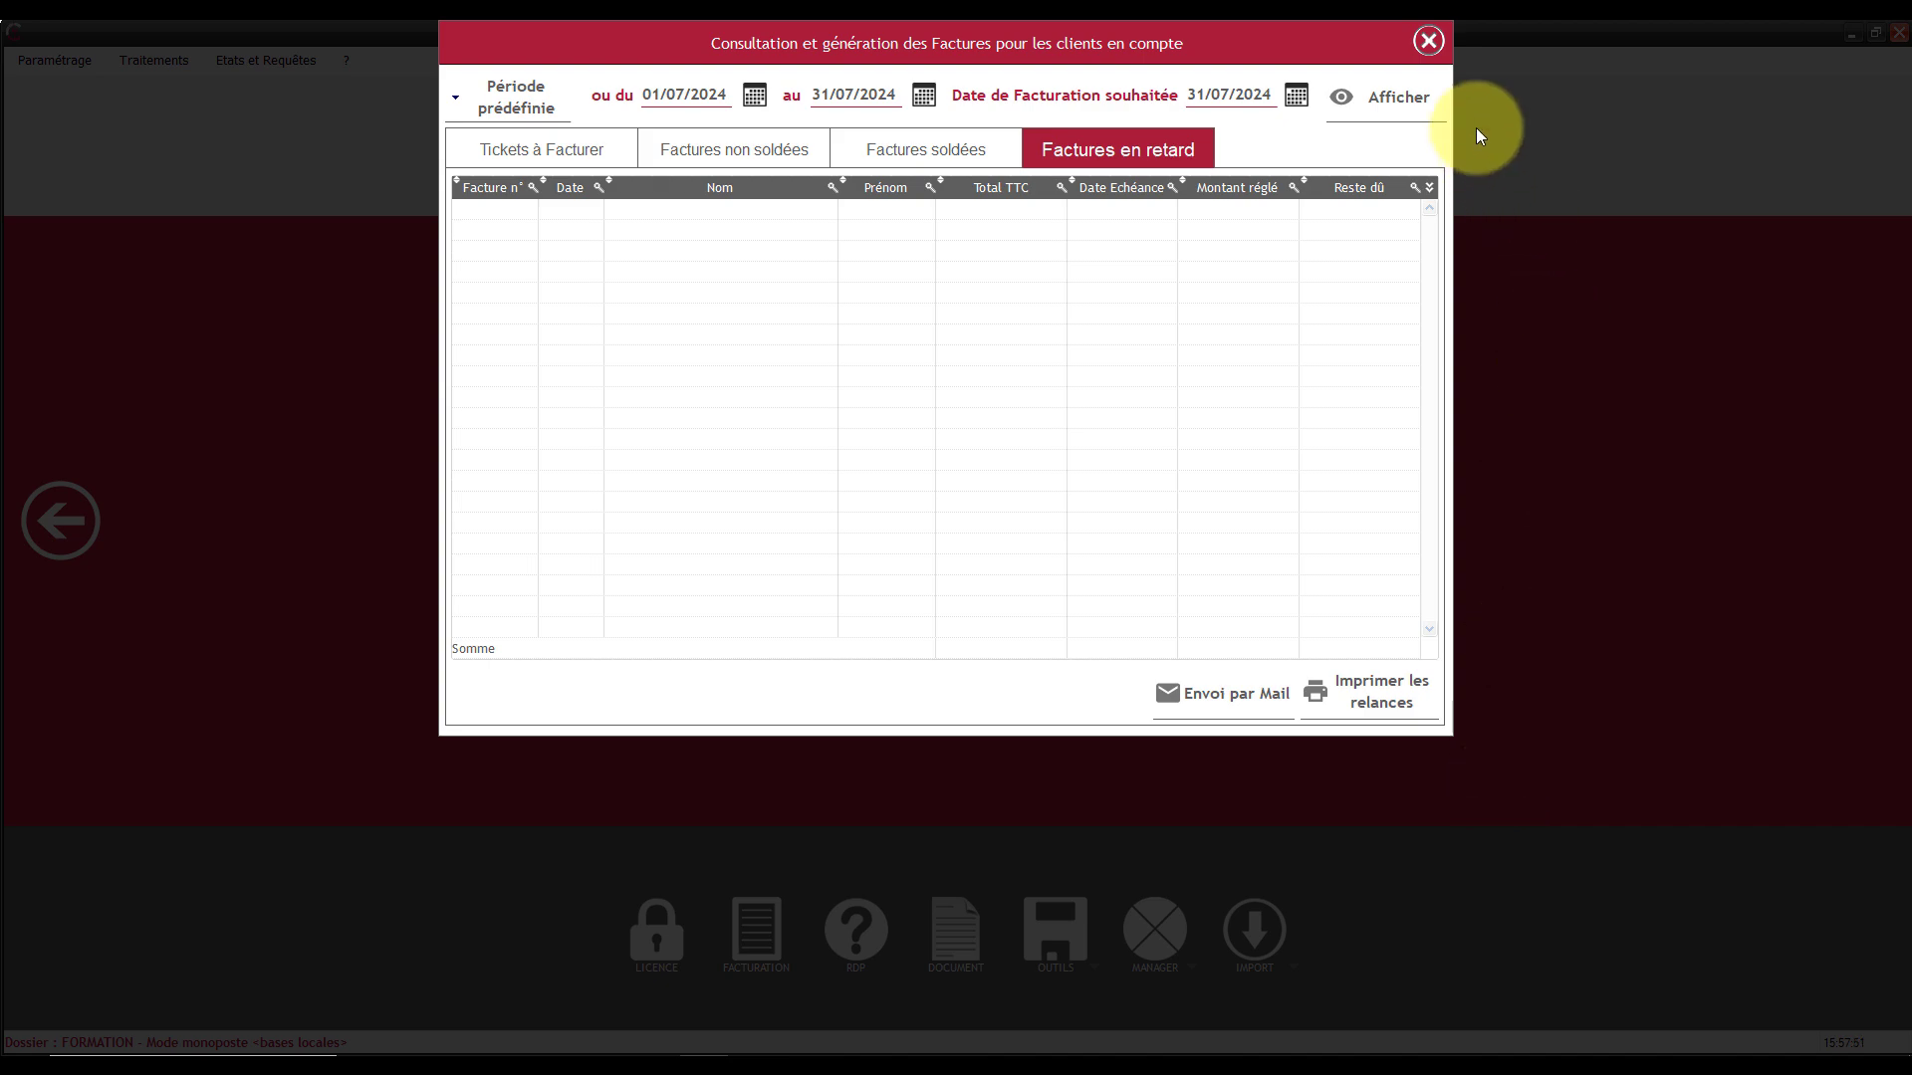
pyautogui.click(1430, 42)
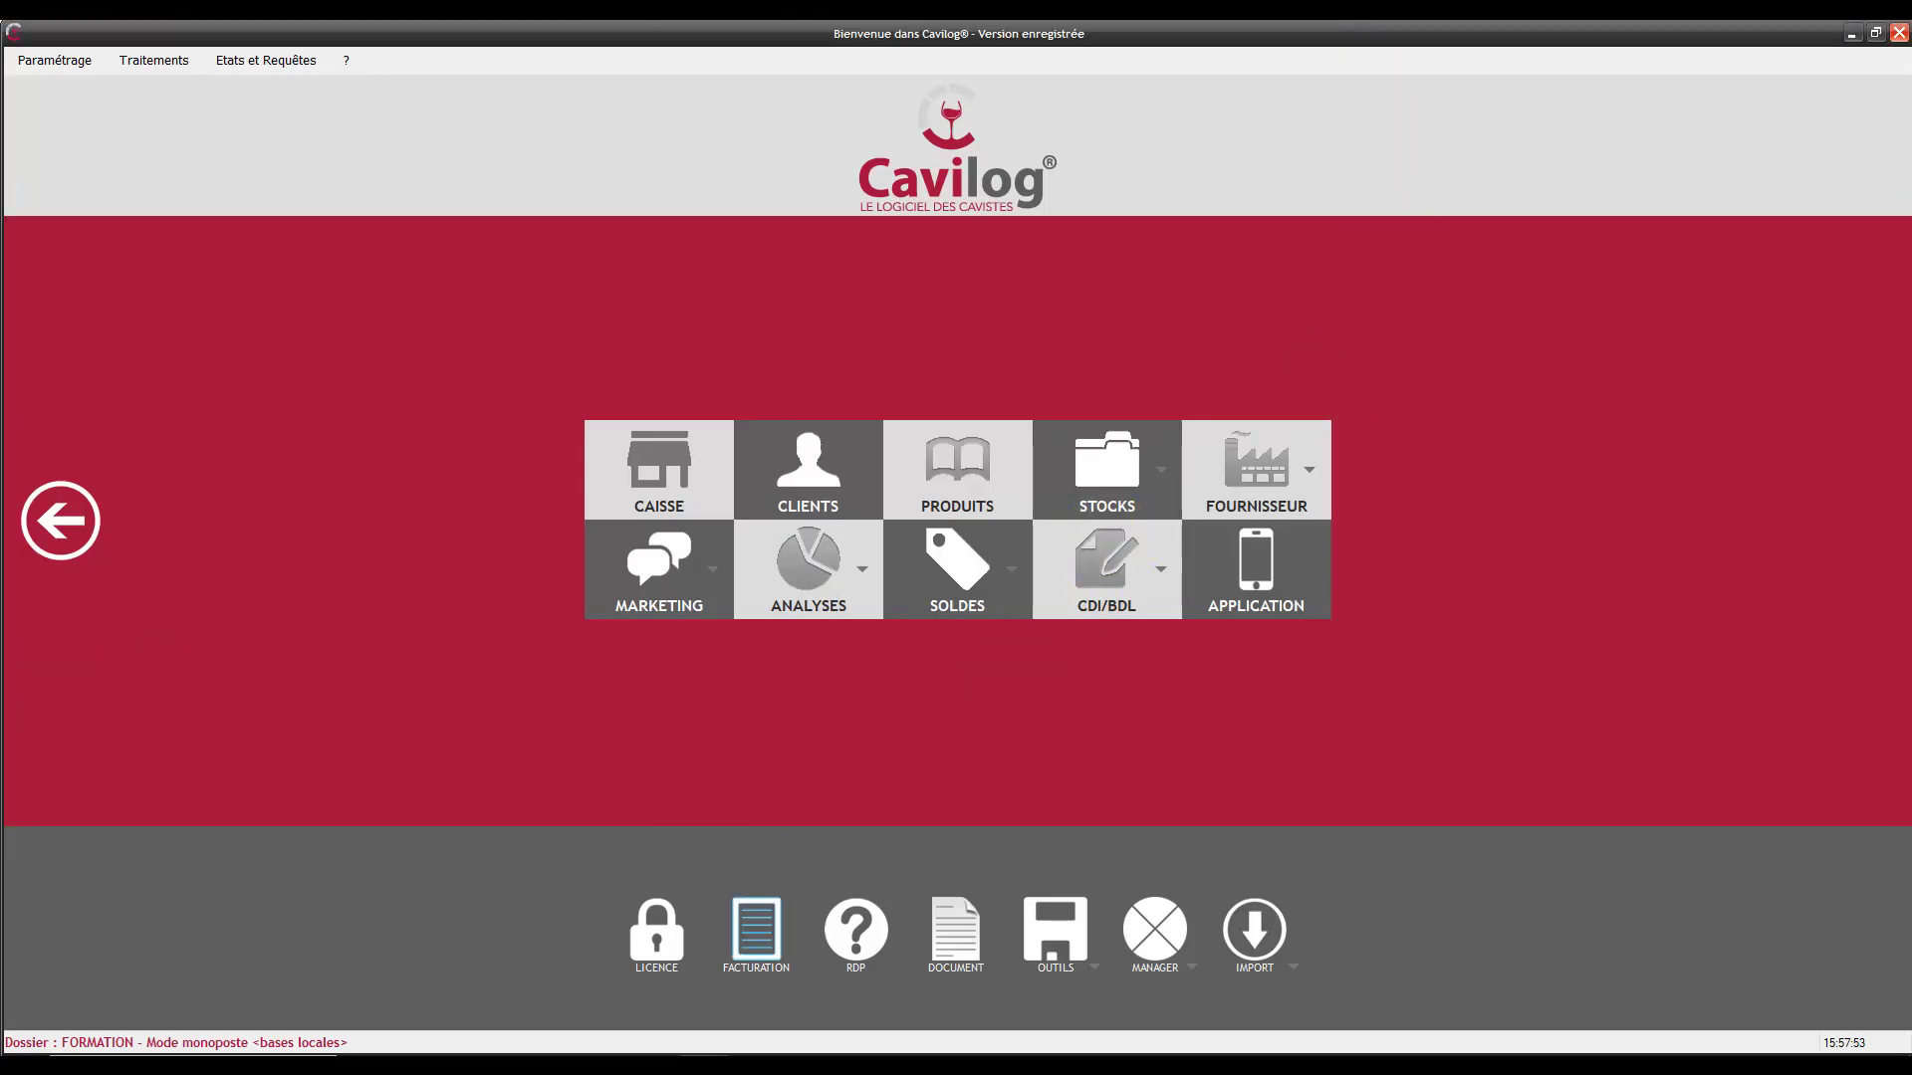